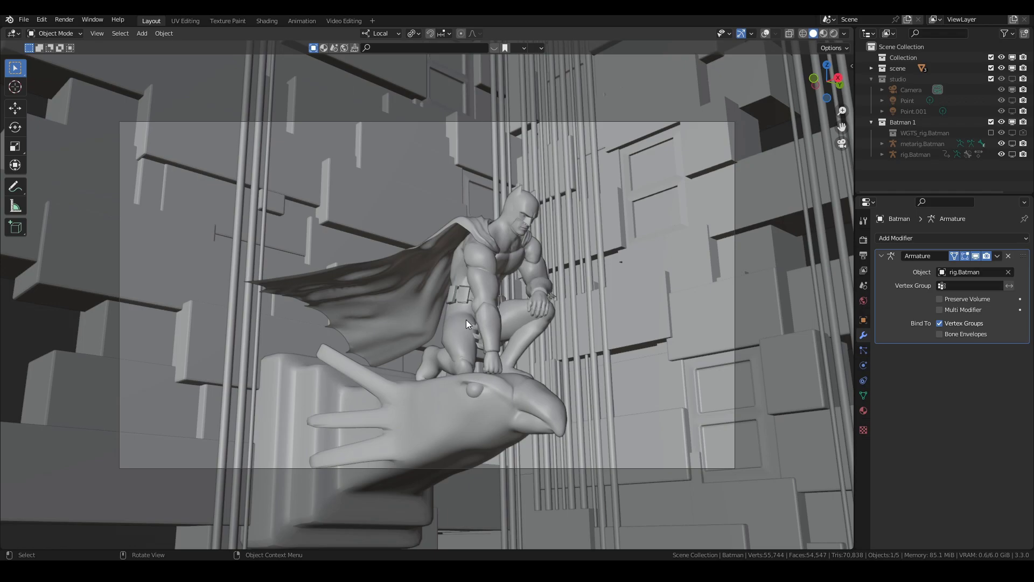
- Switch to the Shading workspace and show the camera view in rendered shading
click(834, 34)
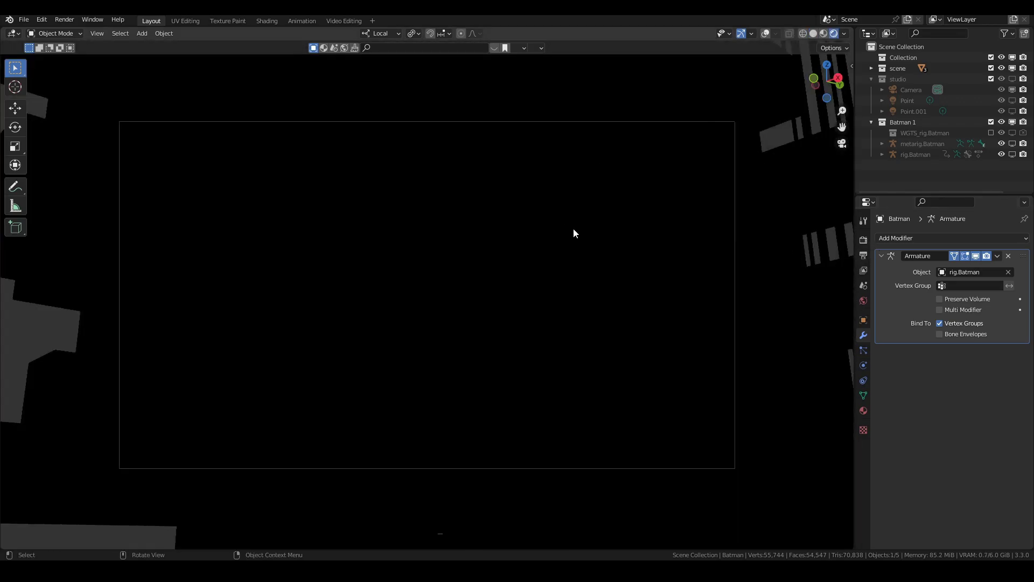
click(863, 239)
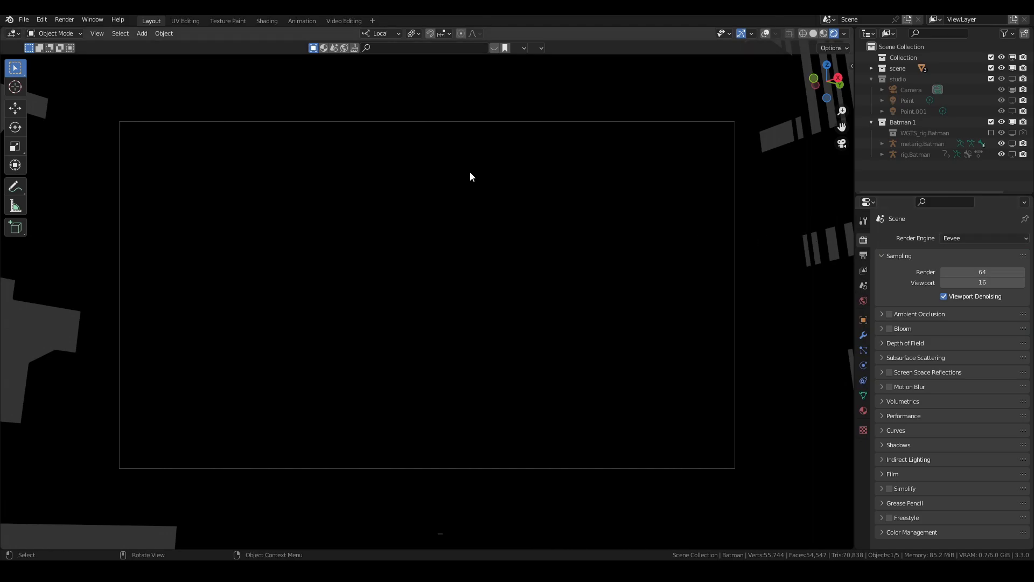
click(267, 21)
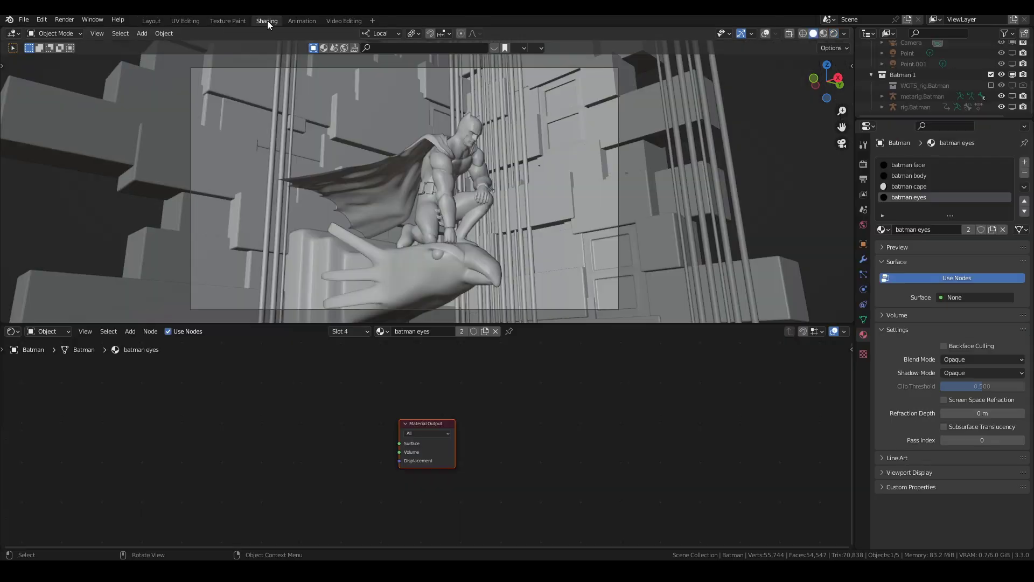
click(833, 34)
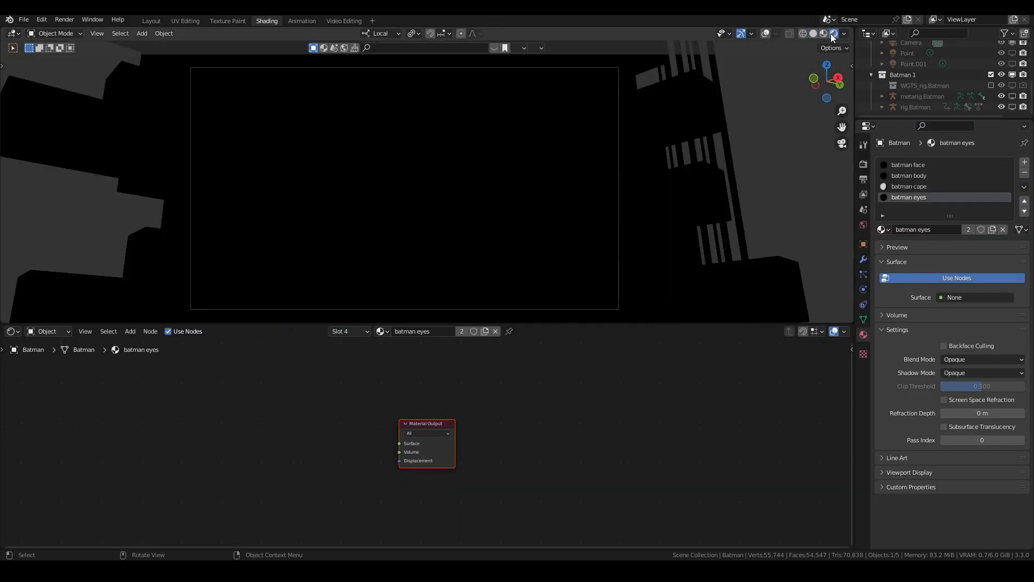
- Add an Emission node to the batman body material and connect it to the Material Output's Surface
click(909, 175)
click(609, 375)
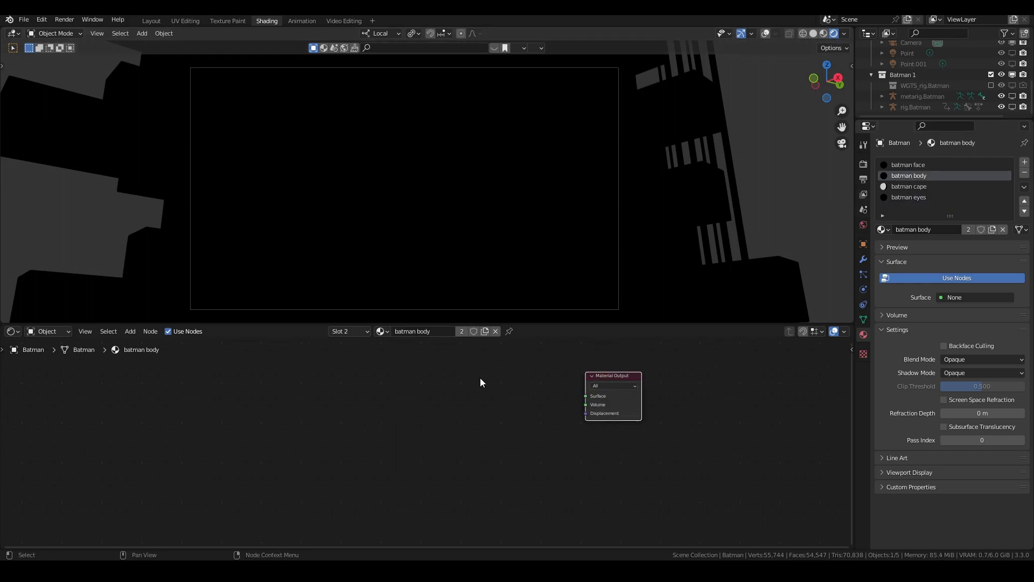
key(g)
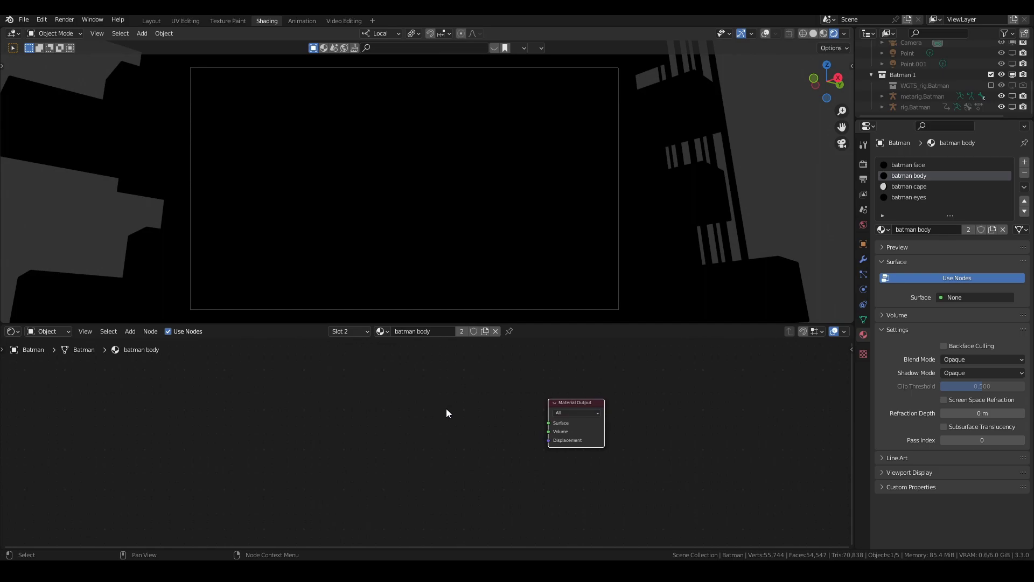
key(shift+a)
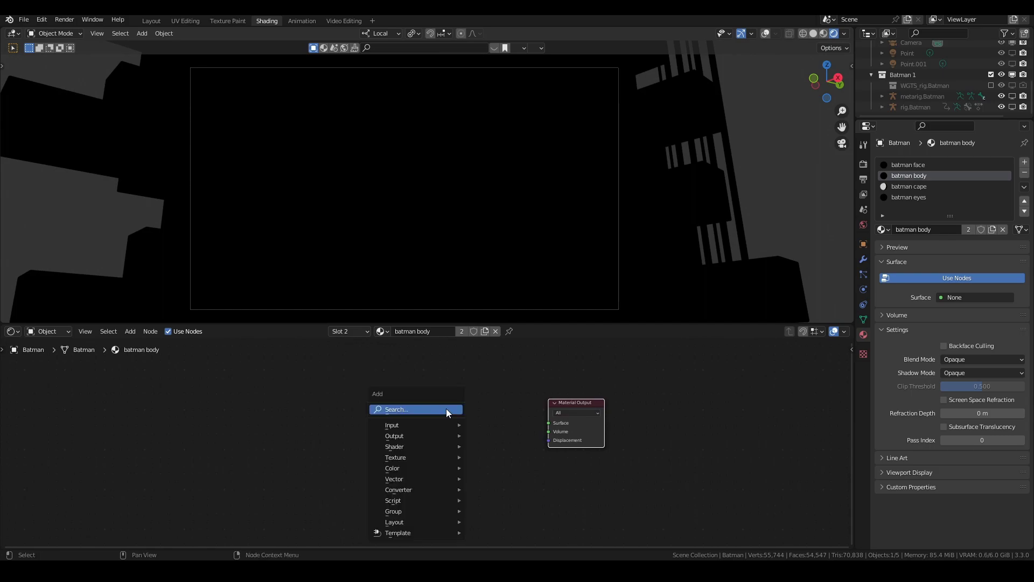
click(446, 410)
text(em)
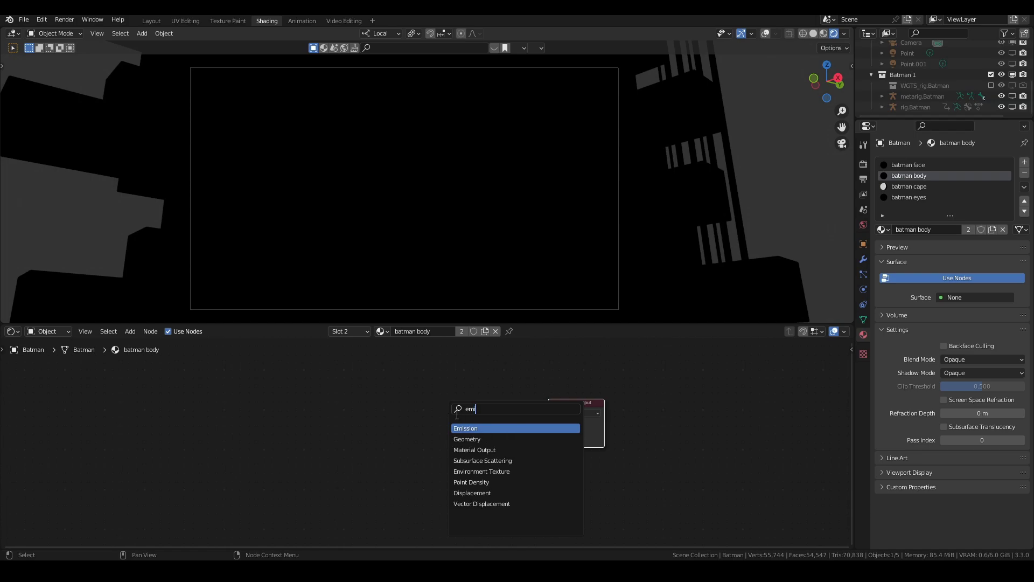
key(Return)
drag(467, 425, 549, 423)
- Add a ColorRamp node before the Emission node and connect its Color output to the Emission color
key(shift+a)
text(colo)
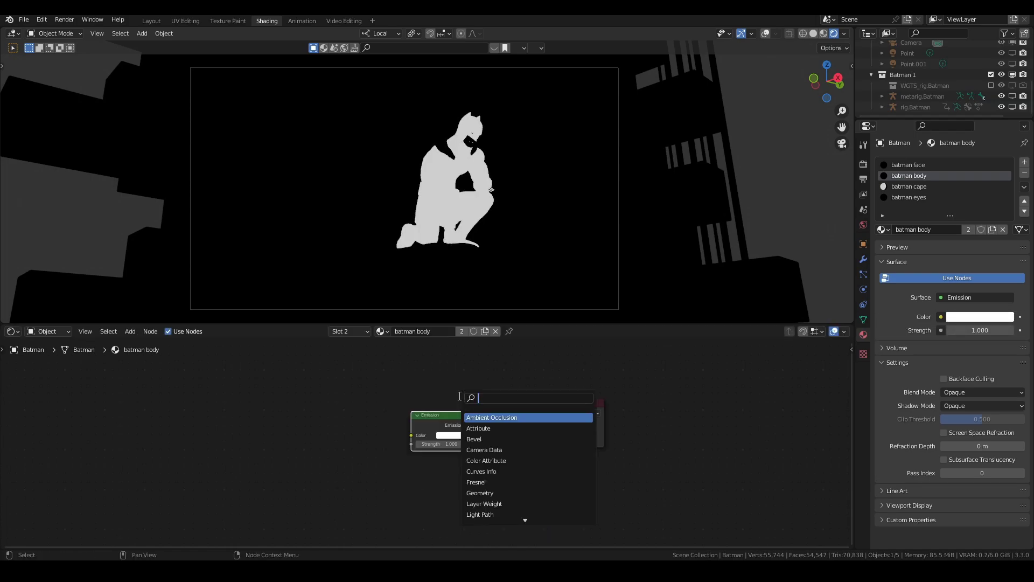
key(Return)
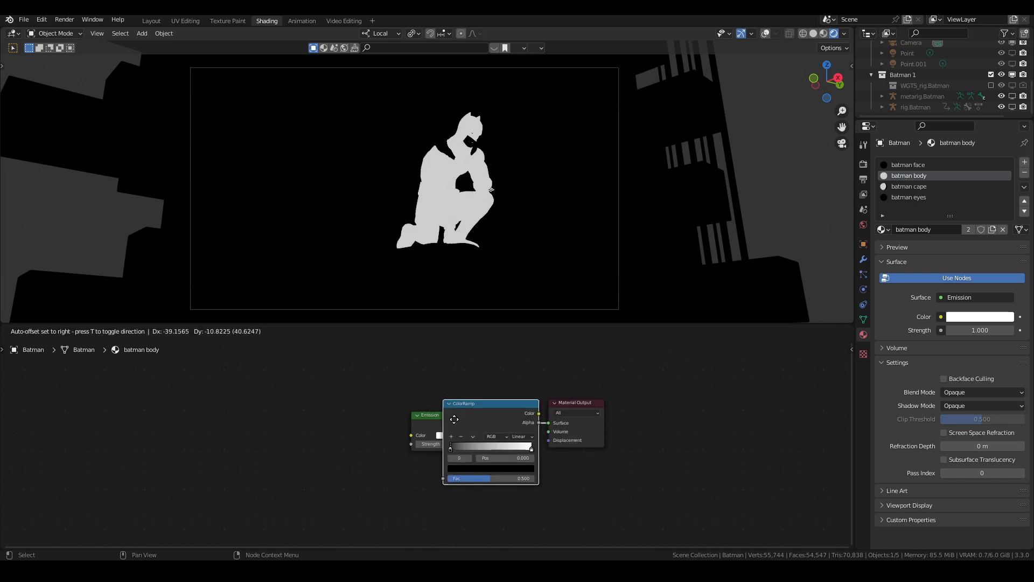
click(304, 421)
drag(376, 416, 411, 435)
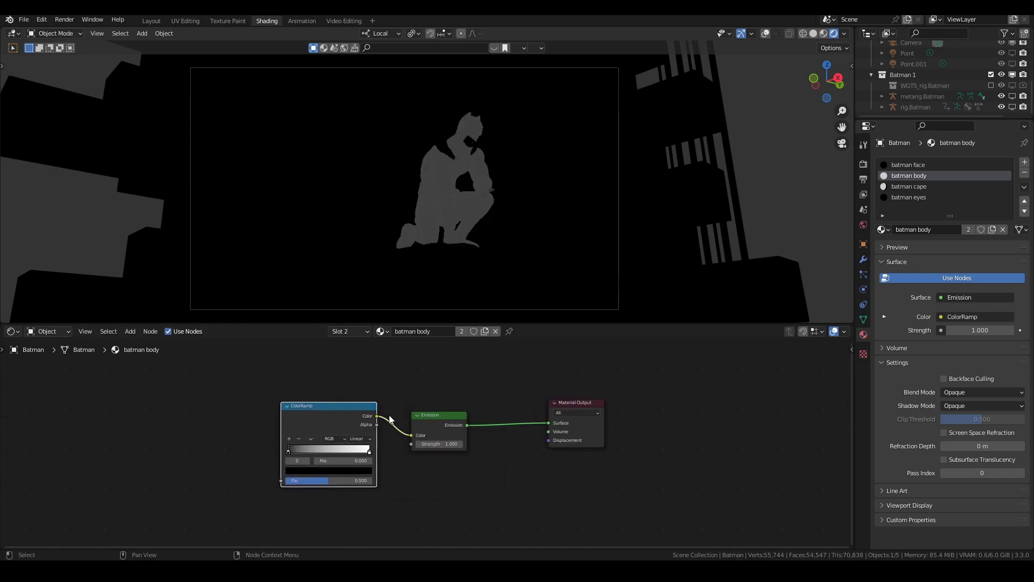
- Add a Layer Weight node and connect its Facing output to the ColorRamp's Fac input
middle_drag(411, 435, 568, 437)
key(shift+a)
text(layer)
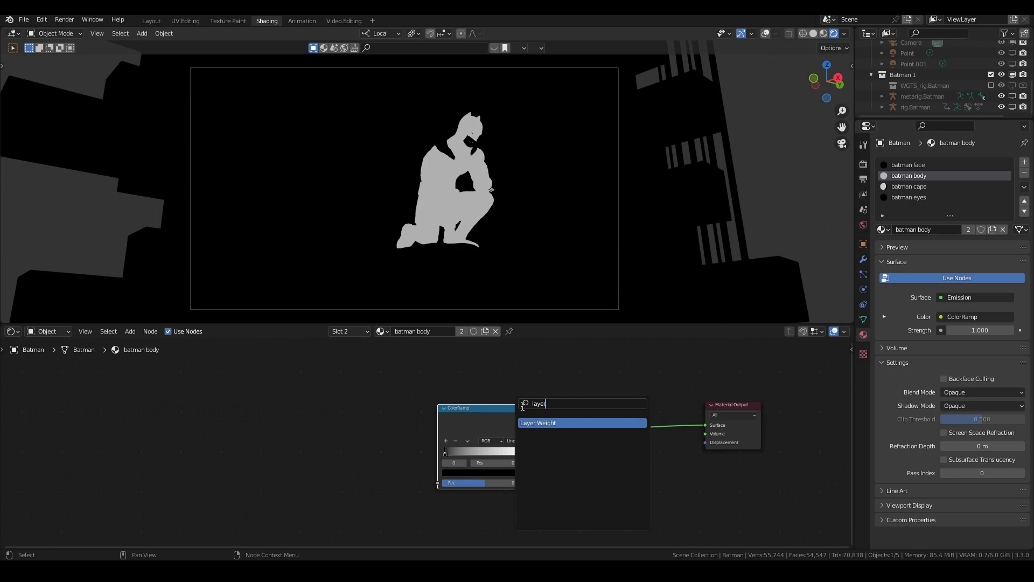
key(Return)
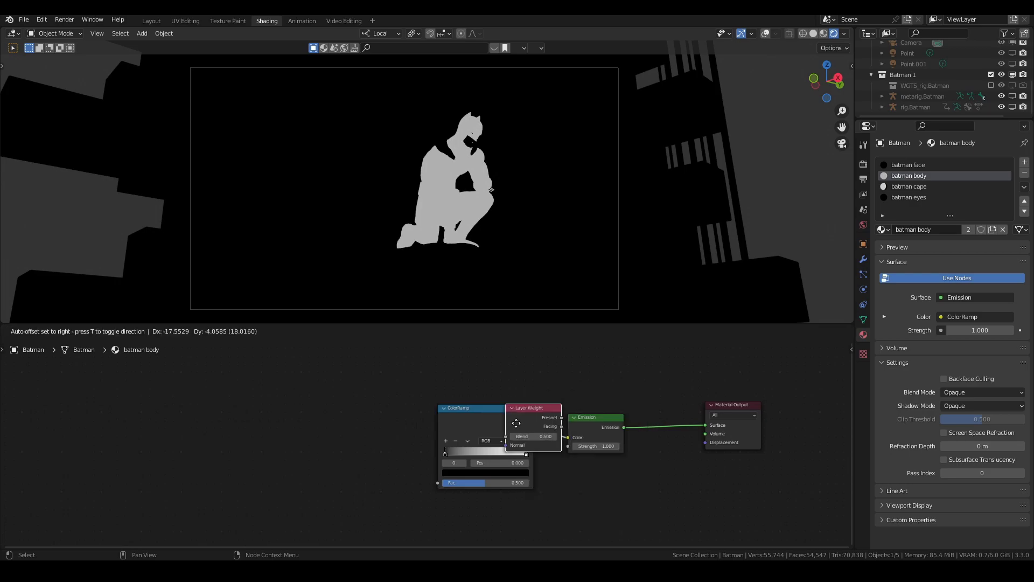
click(373, 440)
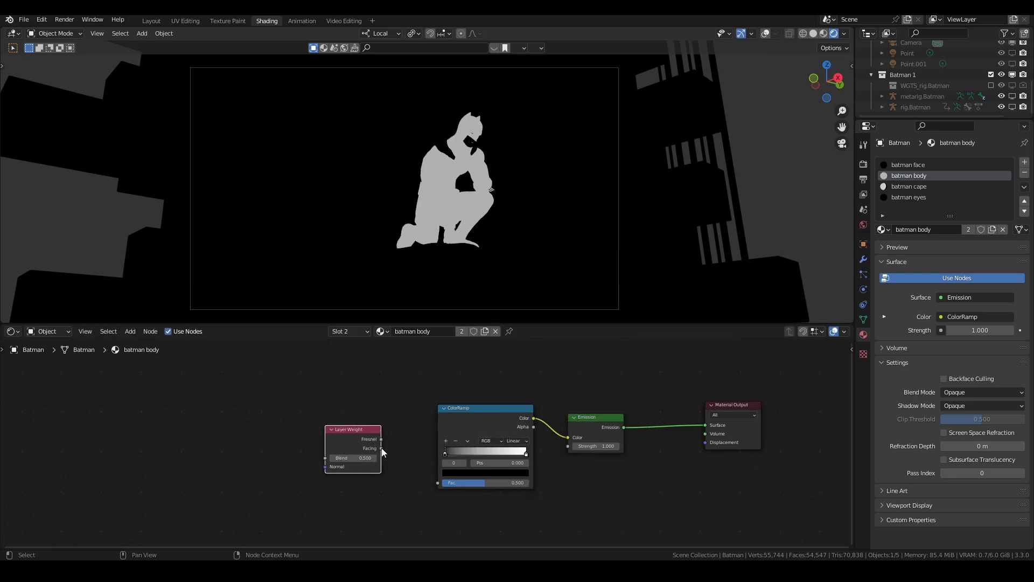
drag(381, 448, 439, 483)
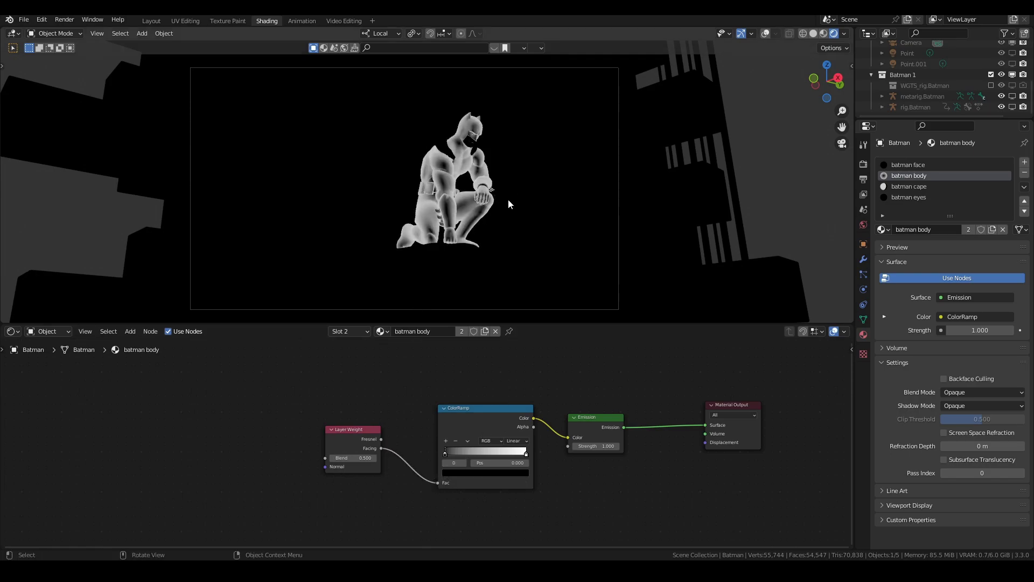
- Set the ColorRamp interpolation to Constant and move its white stop to about 0.532
middle_drag(505, 185, 542, 185)
key(KP_0)
click(515, 441)
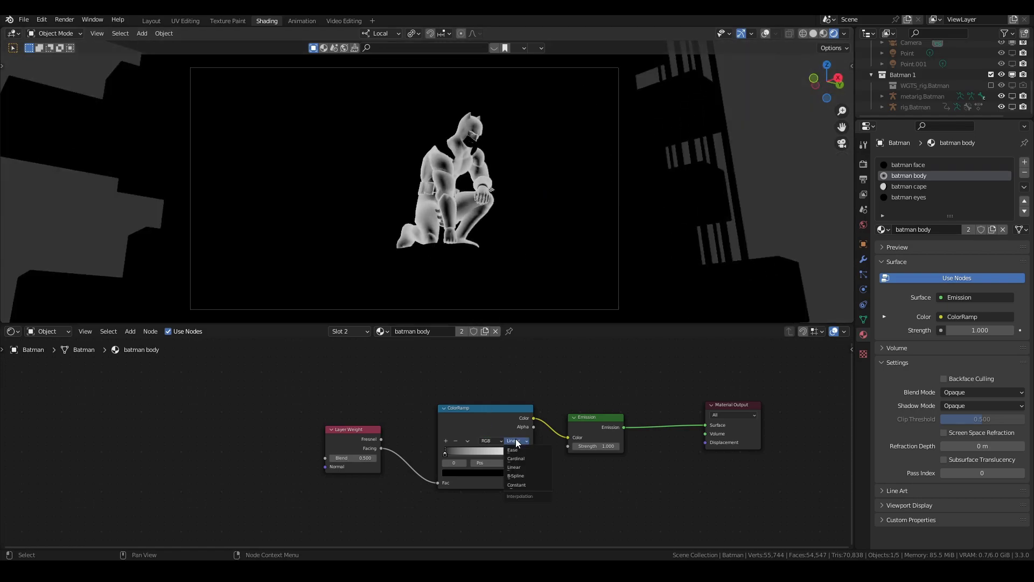
click(515, 485)
drag(524, 452, 485, 457)
middle_drag(529, 92, 554, 92)
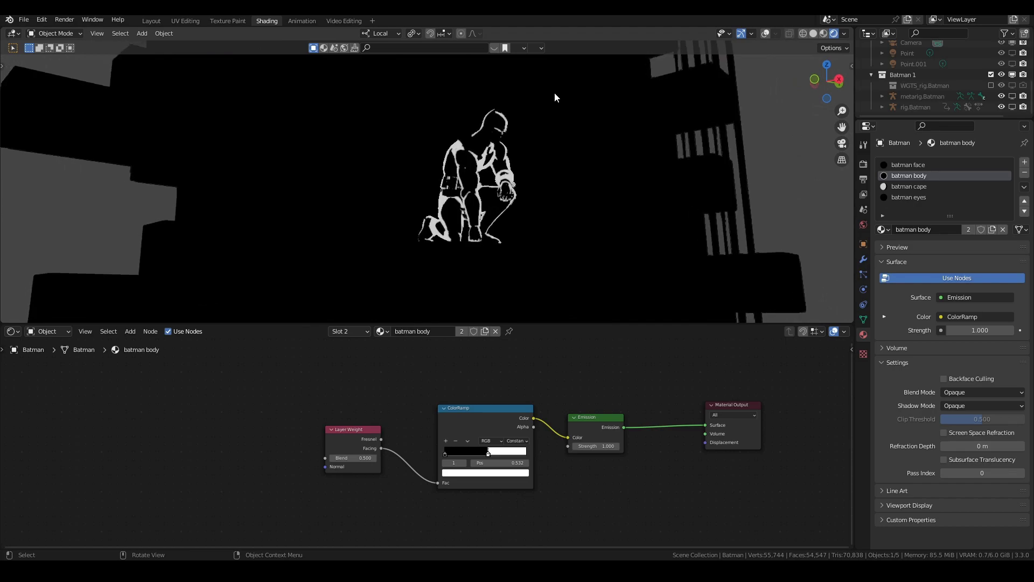
key(KP_0)
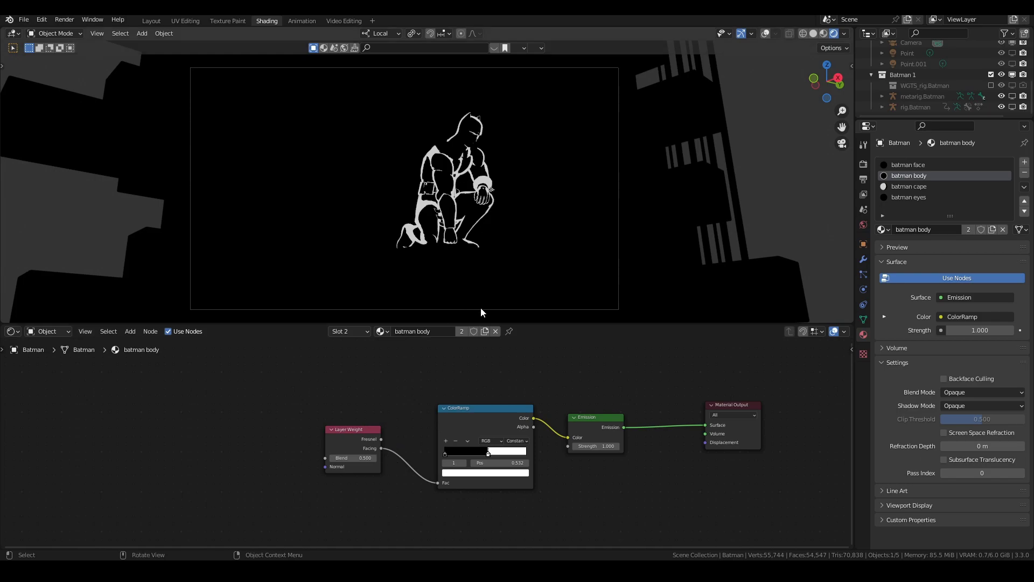
- Insert an Invert node with Fac 0 between the ColorRamp and Emission nodes, making room for it
drag(302, 391, 393, 450)
key(shift+a)
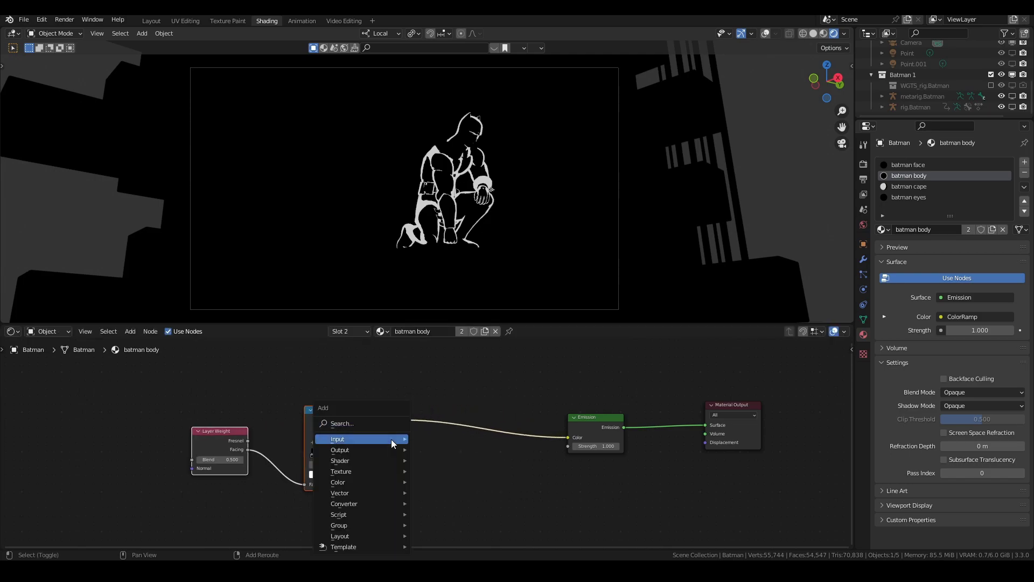
click(383, 422)
text(invert)
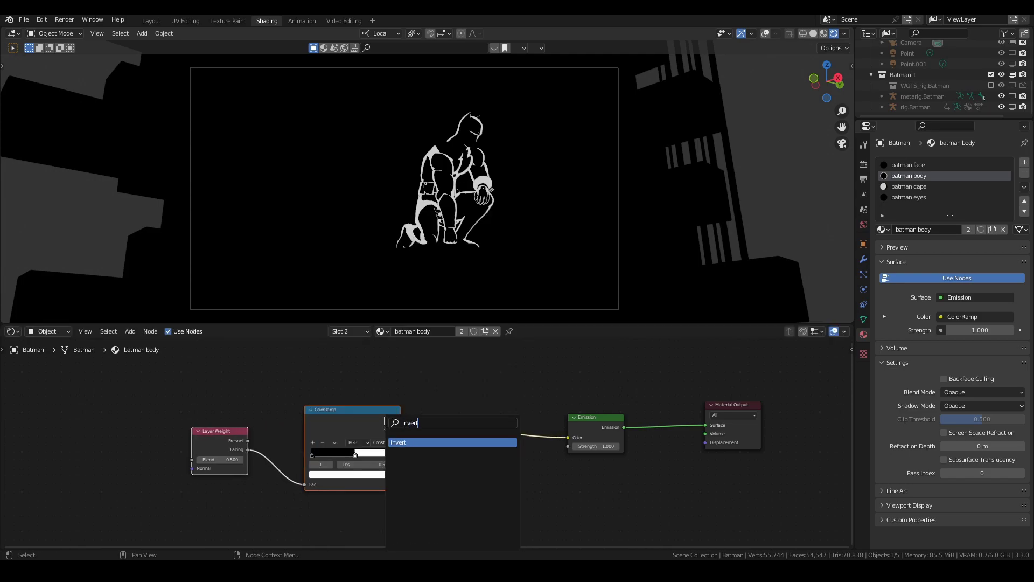
click(406, 441)
click(474, 433)
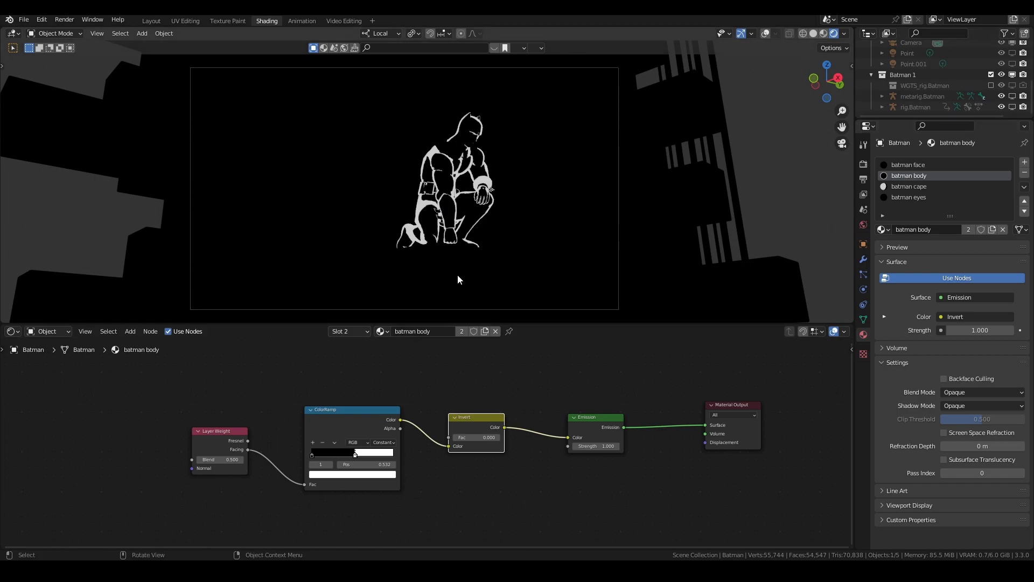
- Tune the outline thickness with a Layer Weight blend of 0.7 and the ColorRamp's white stop at about 0.741
scroll(231, 448, up, 3)
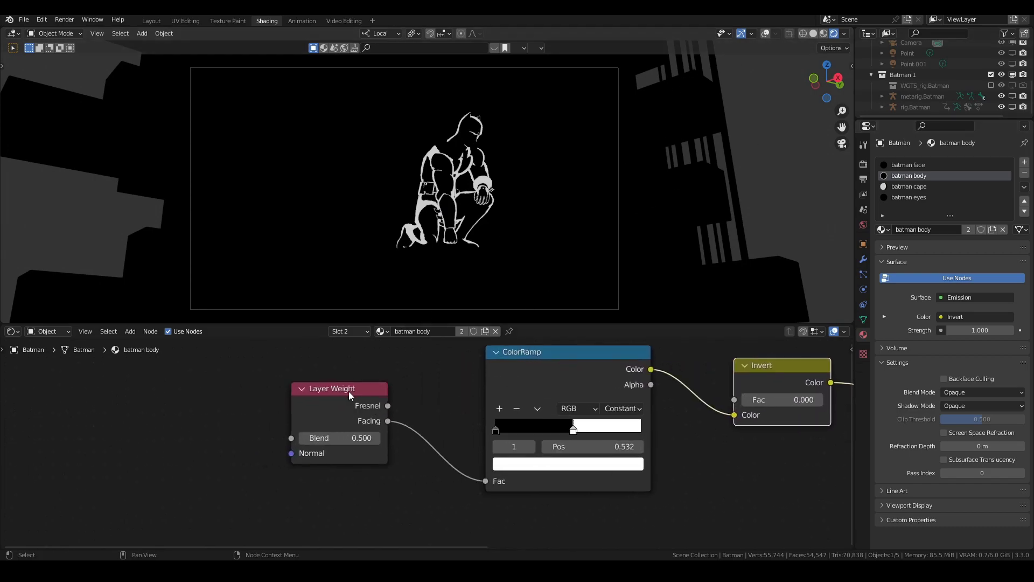
click(376, 438)
click(377, 437)
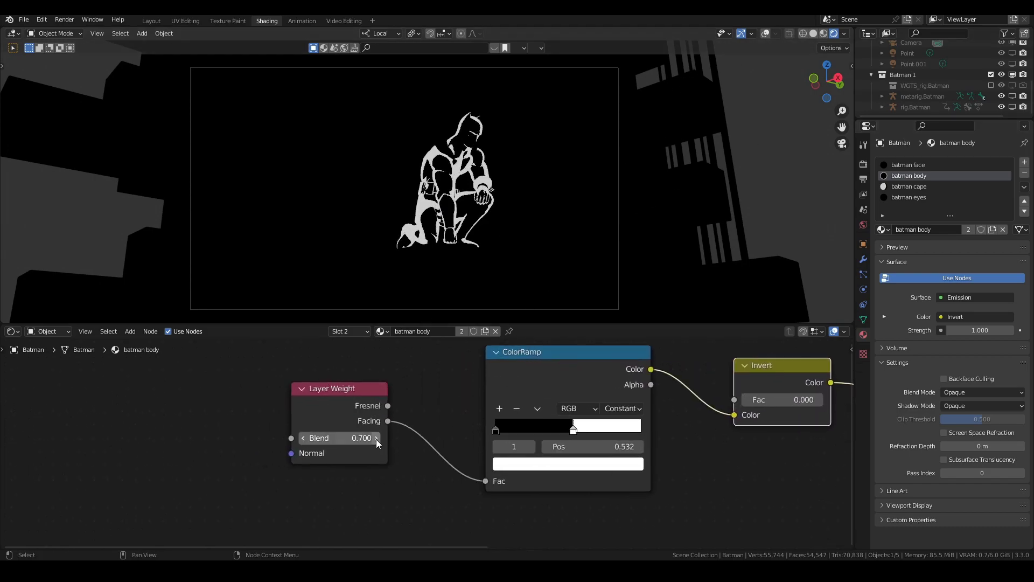
click(377, 438)
click(376, 438)
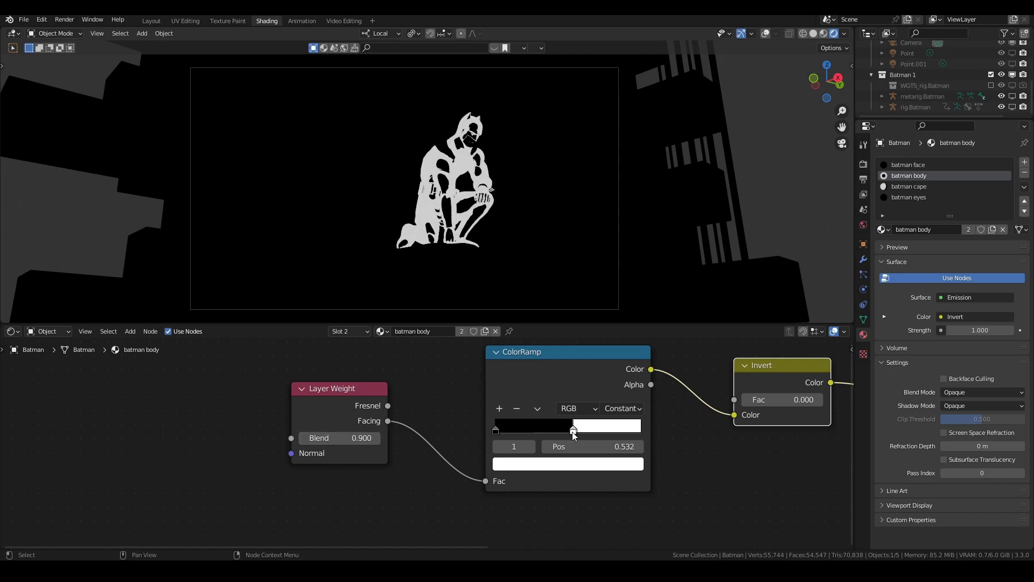
drag(574, 431, 631, 432)
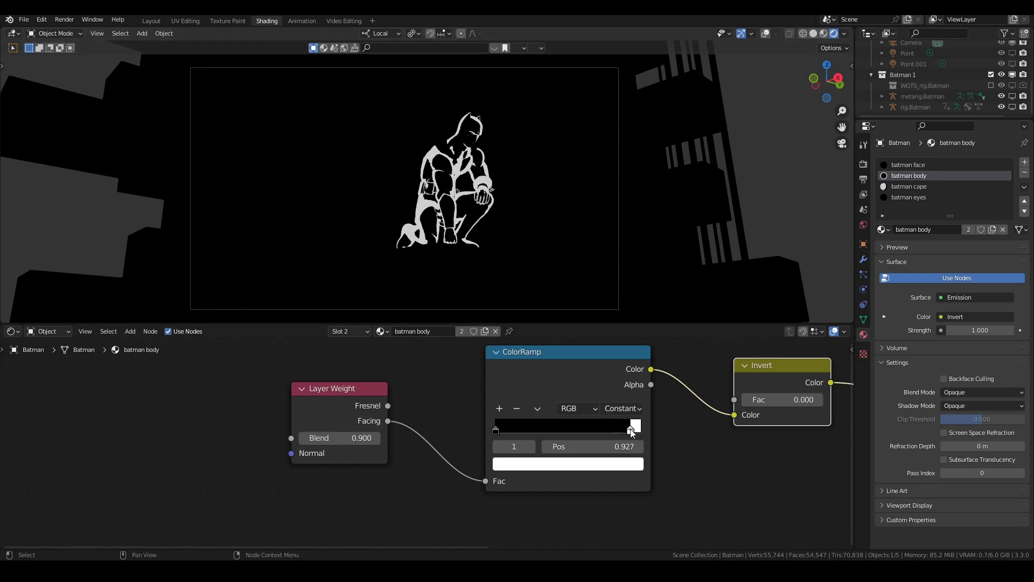
click(301, 439)
click(301, 438)
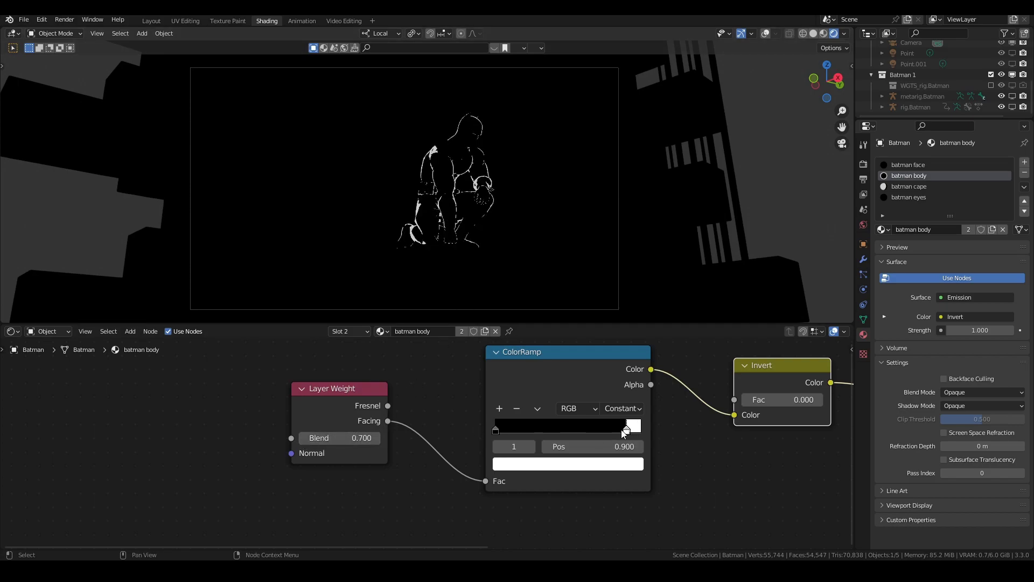
drag(631, 429, 603, 432)
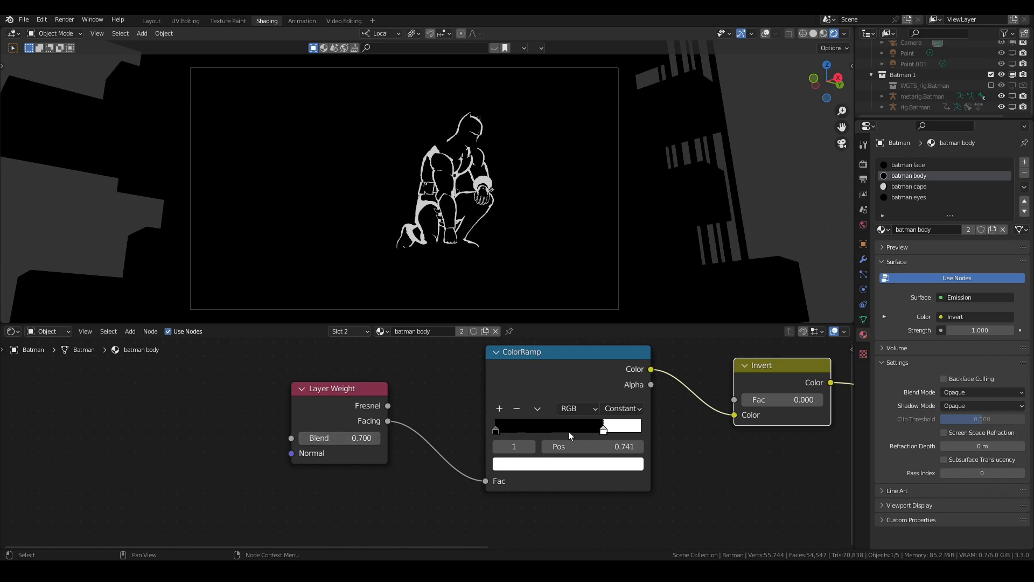
- Copy the body's shader nodes into the batman cape material, connect Emission to Surface, and move the white stop to about 0.823
scroll(504, 393, down, 3)
middle_drag(504, 393, 343, 394)
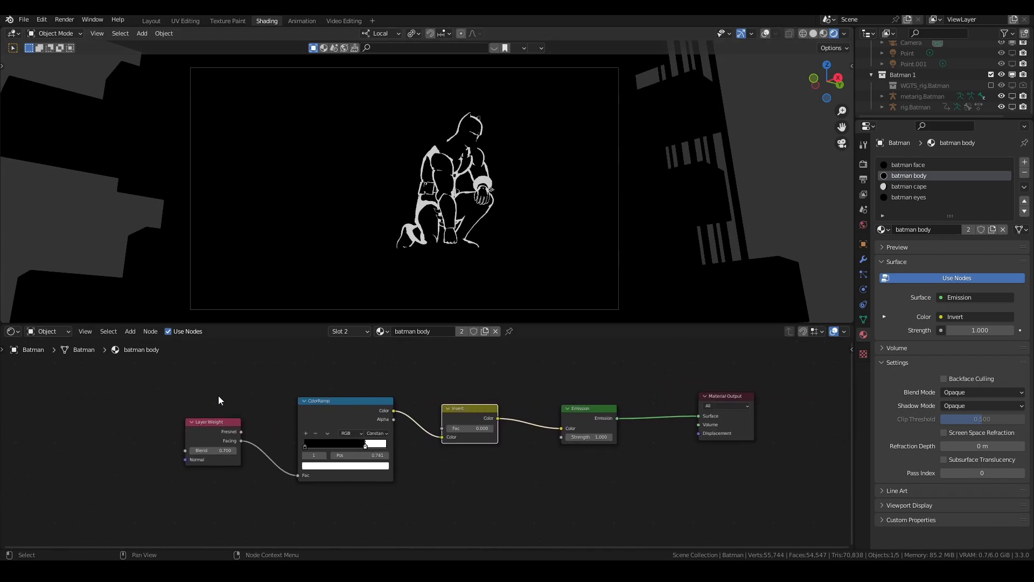
drag(179, 387, 578, 472)
click(589, 409)
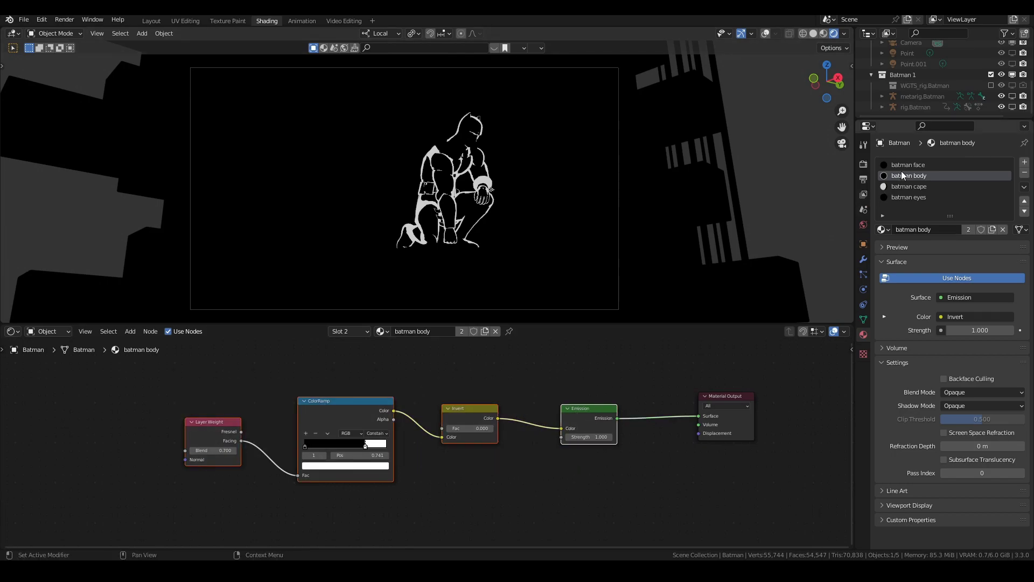
click(909, 187)
scroll(547, 380, down, 2)
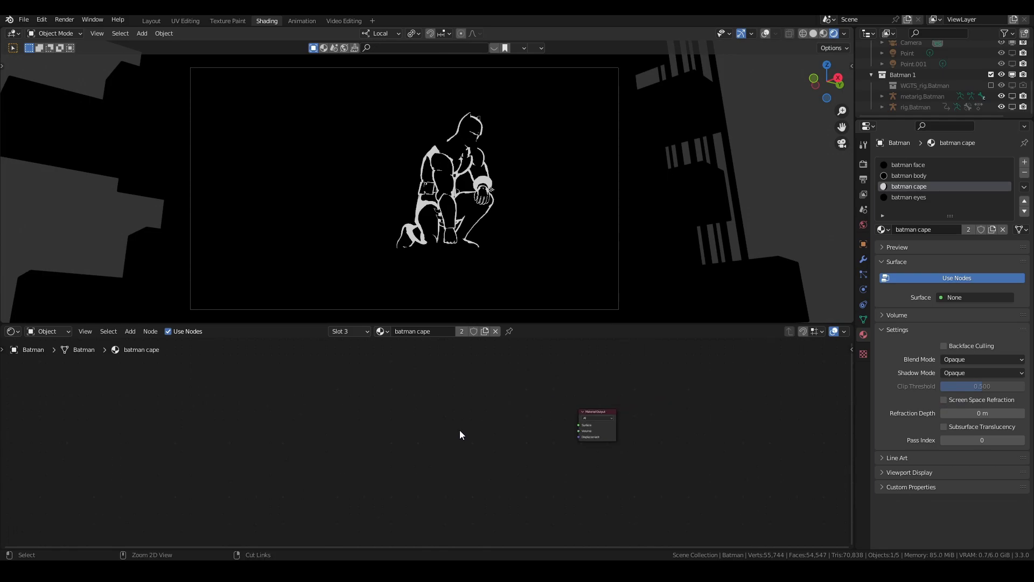
key(ctrl+v)
drag(555, 426, 579, 424)
scroll(427, 443, up, 3)
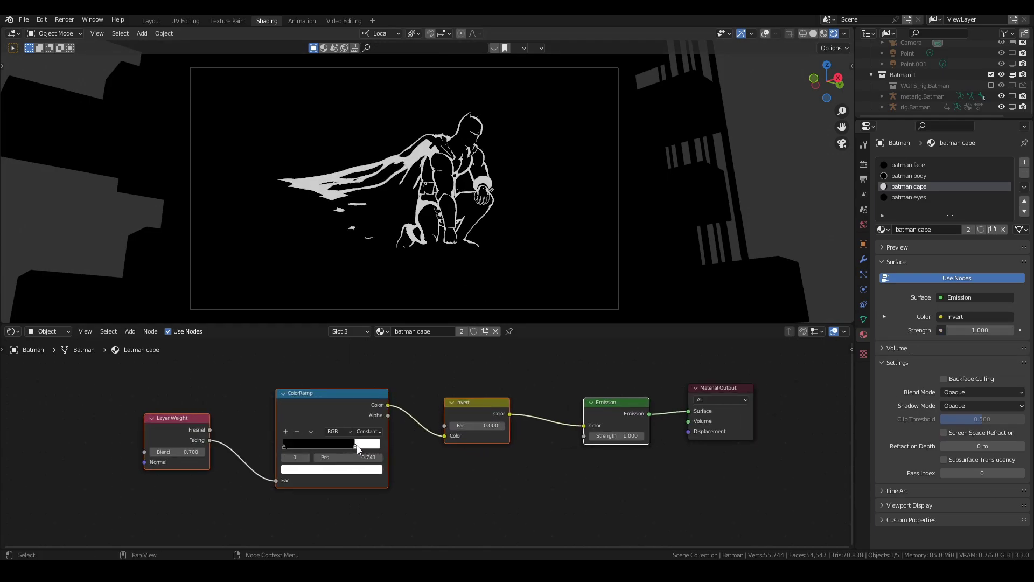
drag(357, 445, 363, 444)
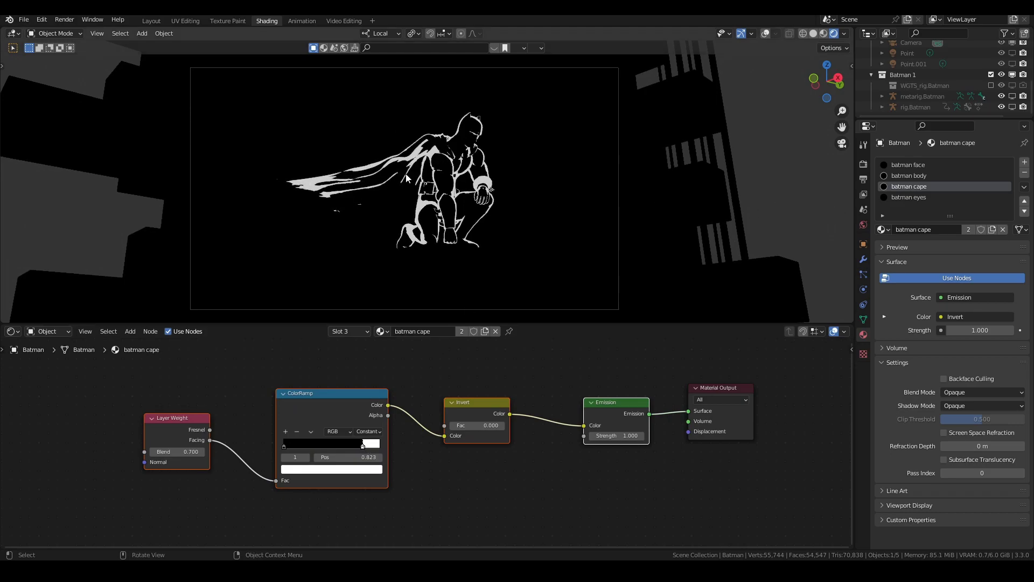
- Add a white Emission node to the batman eyes material and connect it to the Material Output's Surface
click(902, 197)
key(shift+a)
click(516, 415)
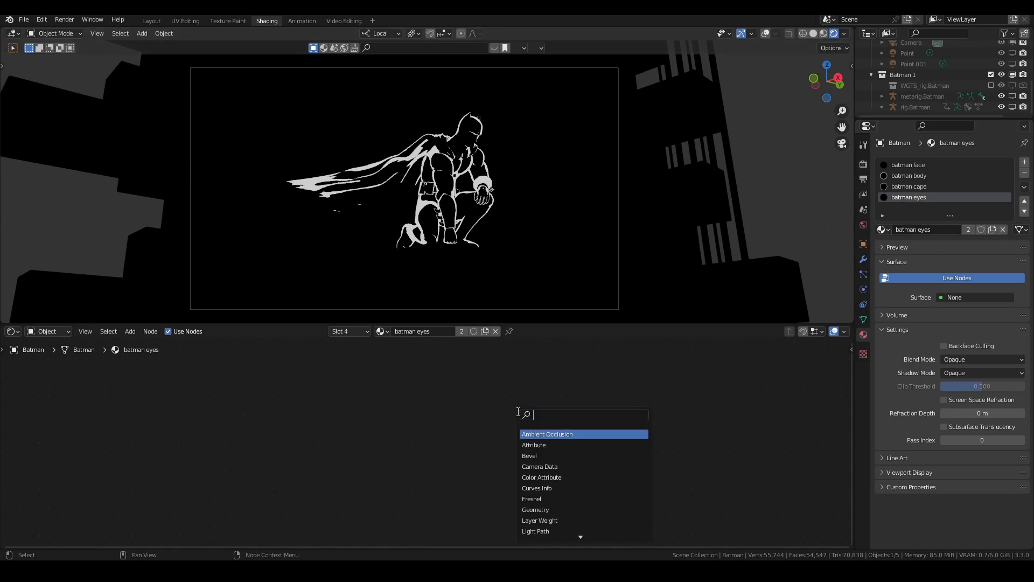
text(emi)
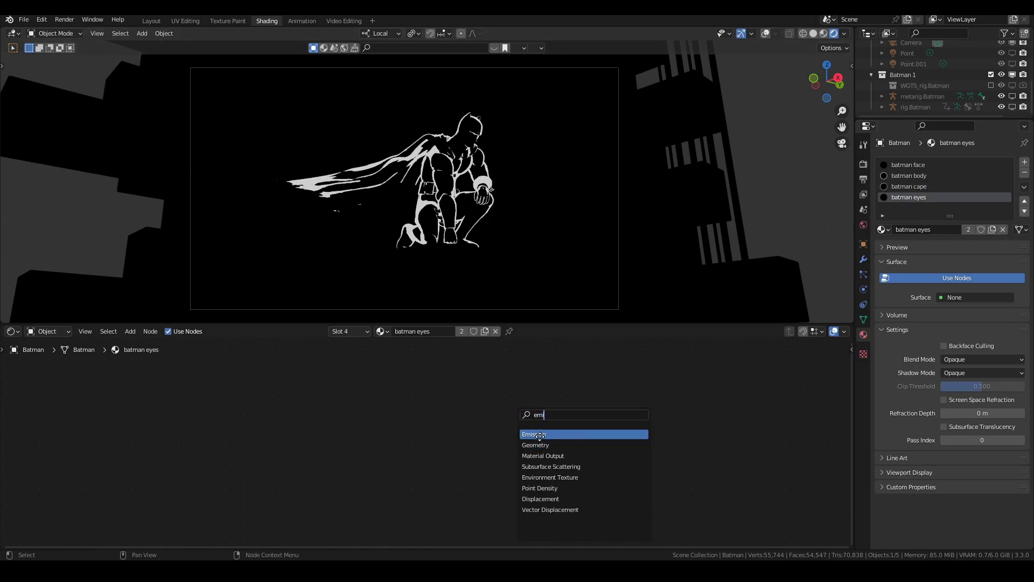
key(Return)
click(487, 467)
drag(492, 466, 523, 466)
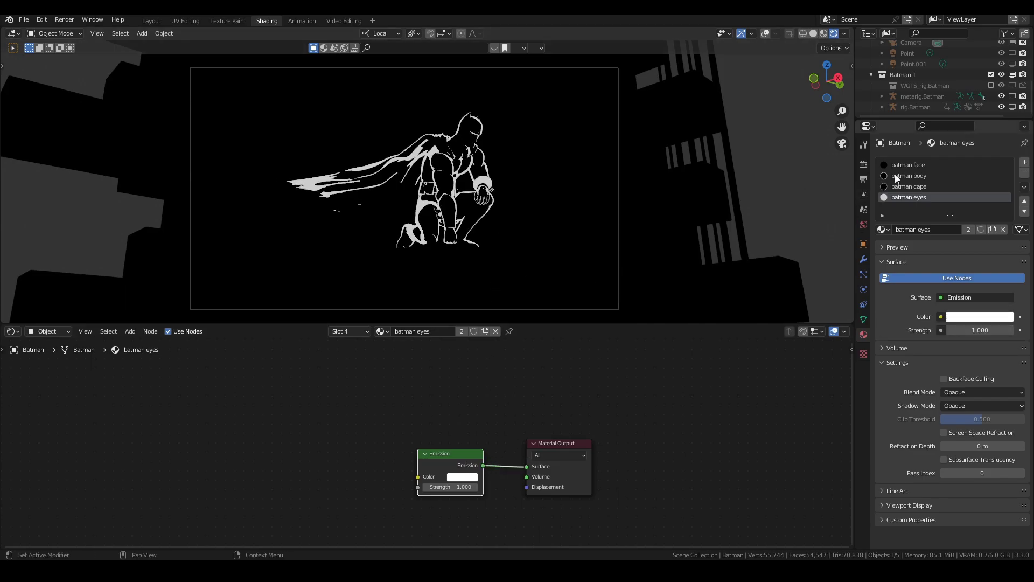
- Copy the body's outline nodes into the batman face material, connect Emission to Surface, and set the Invert Fac to 1
click(913, 165)
drag(649, 413, 677, 414)
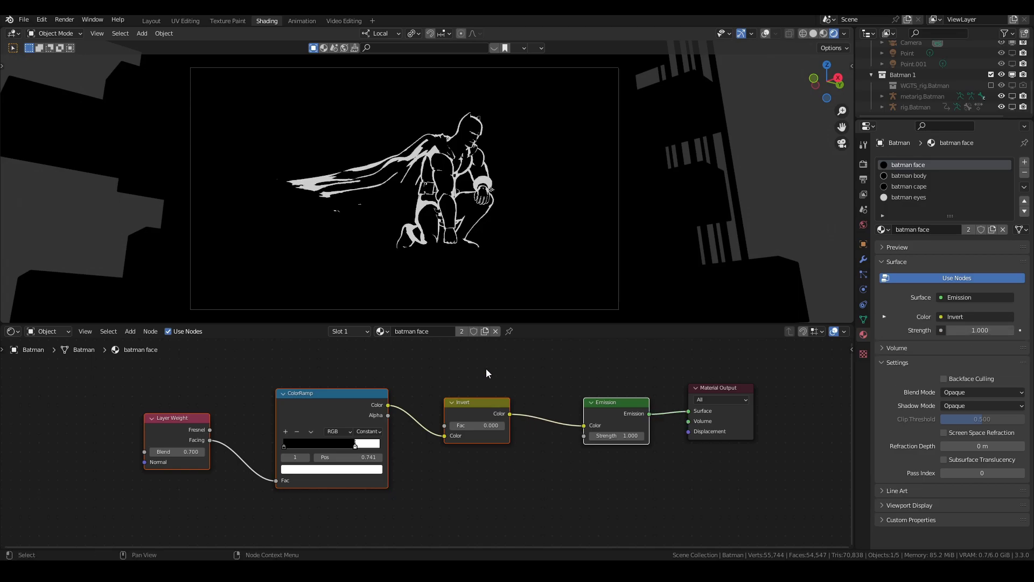
scroll(484, 398, up, 2)
drag(468, 422, 544, 422)
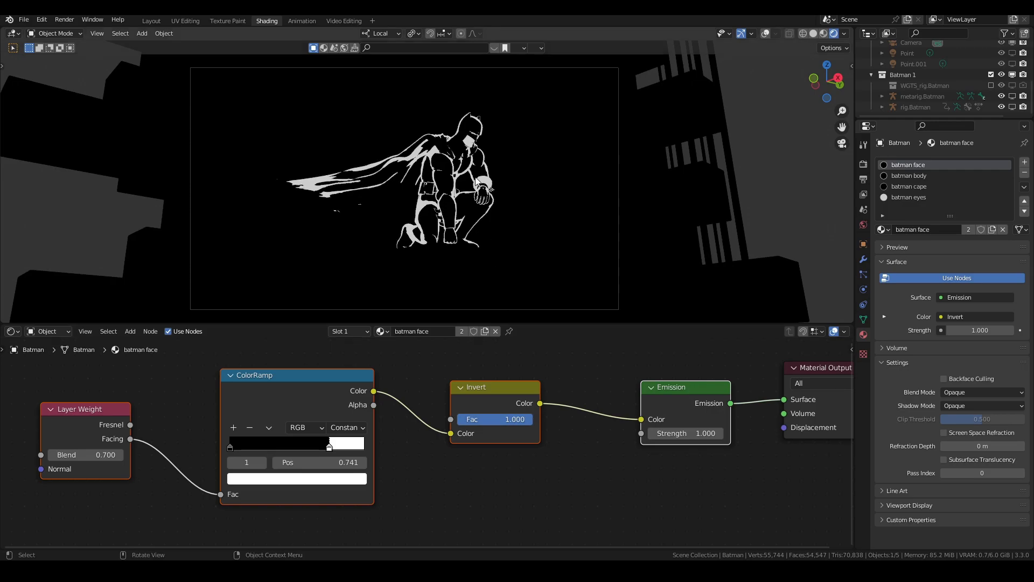
- Move the batman face ColorRamp's white stop to about 0.364 while checking the face up close
middle_drag(477, 181, 447, 157)
scroll(472, 165, up, 4)
scroll(471, 143, down, 2)
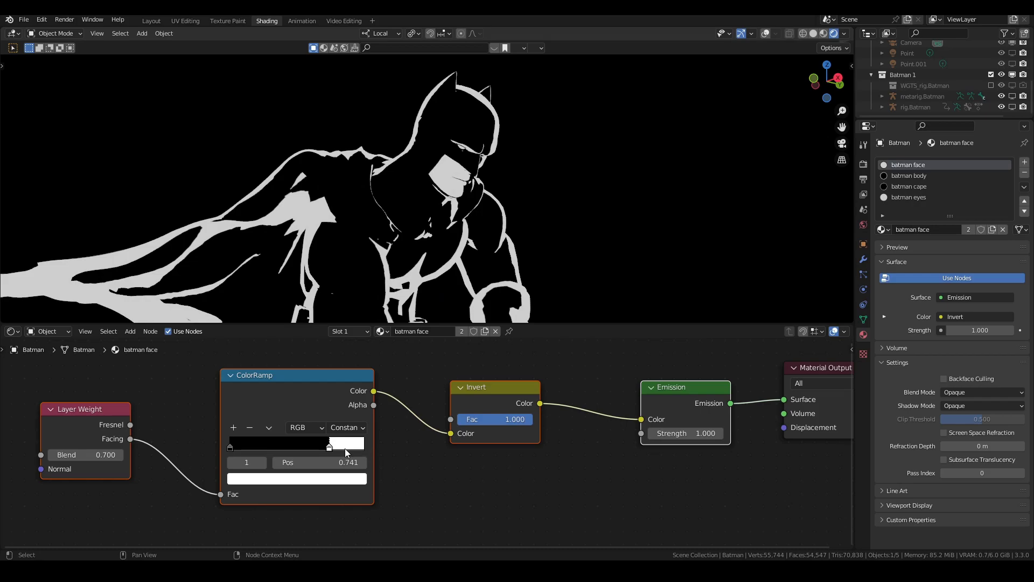
drag(331, 450, 279, 451)
scroll(375, 249, down, 4)
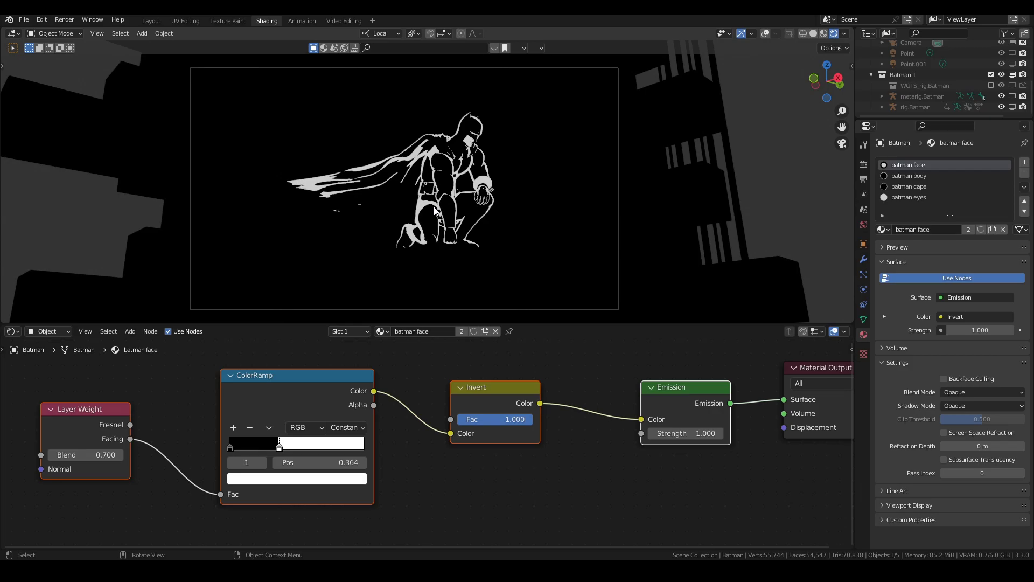
- Add a Noise Texture node to the batman body material and connect its Fac output to the Layer Weight's Blend
click(909, 175)
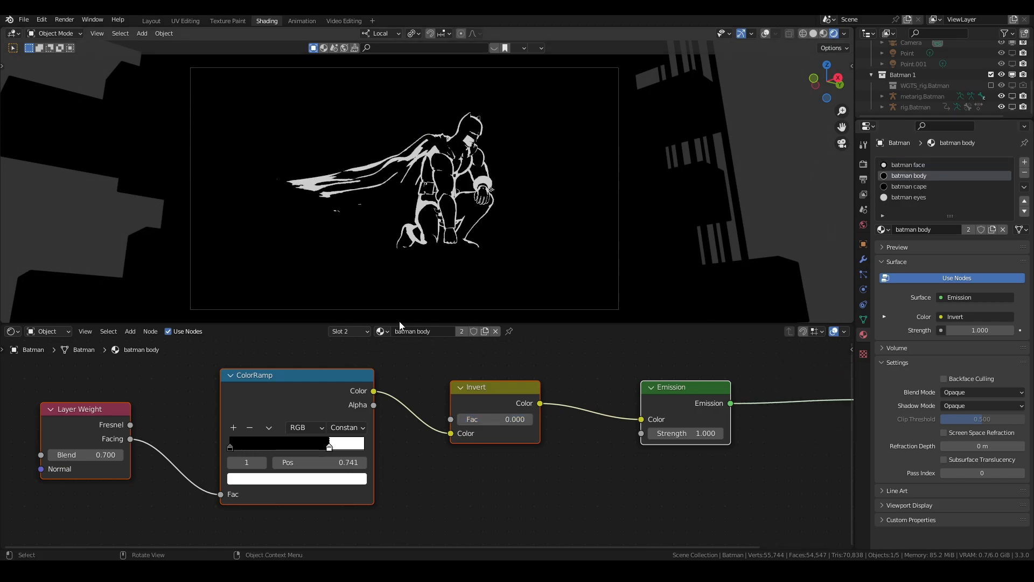
key(Home)
middle_drag(193, 414, 397, 379)
key(shift+a)
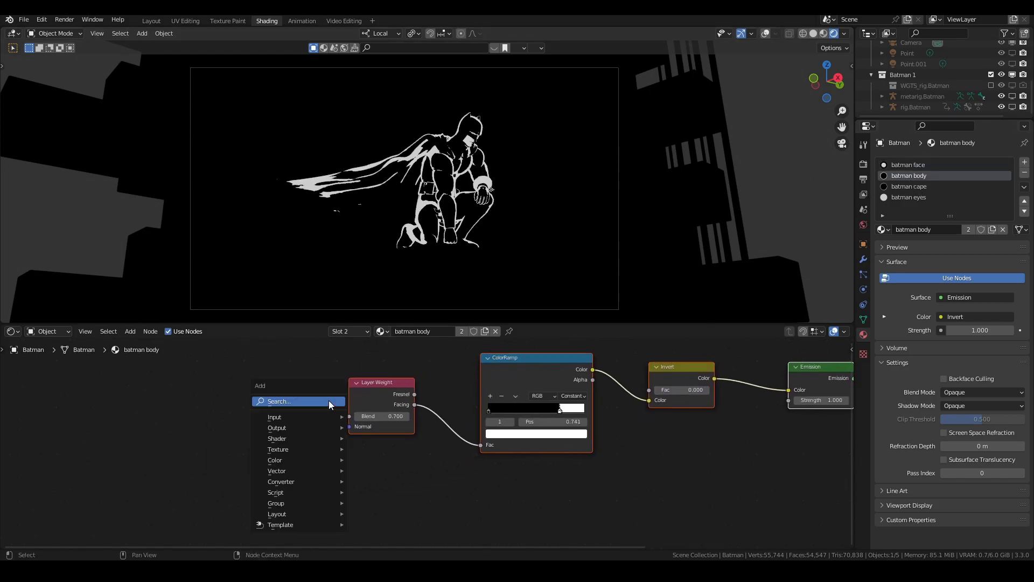
click(328, 399)
text(noi)
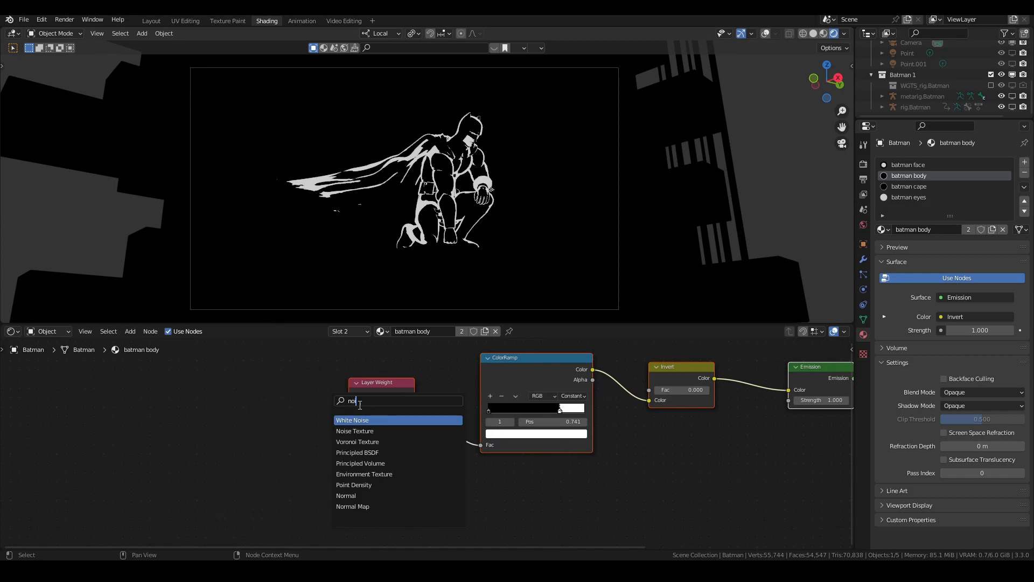
click(367, 430)
click(275, 427)
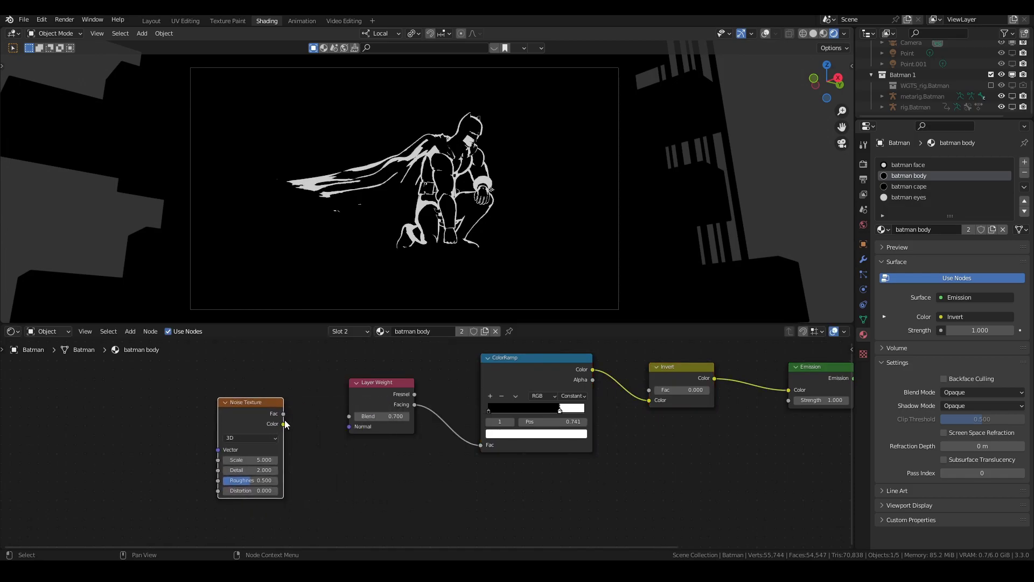
drag(284, 414, 350, 416)
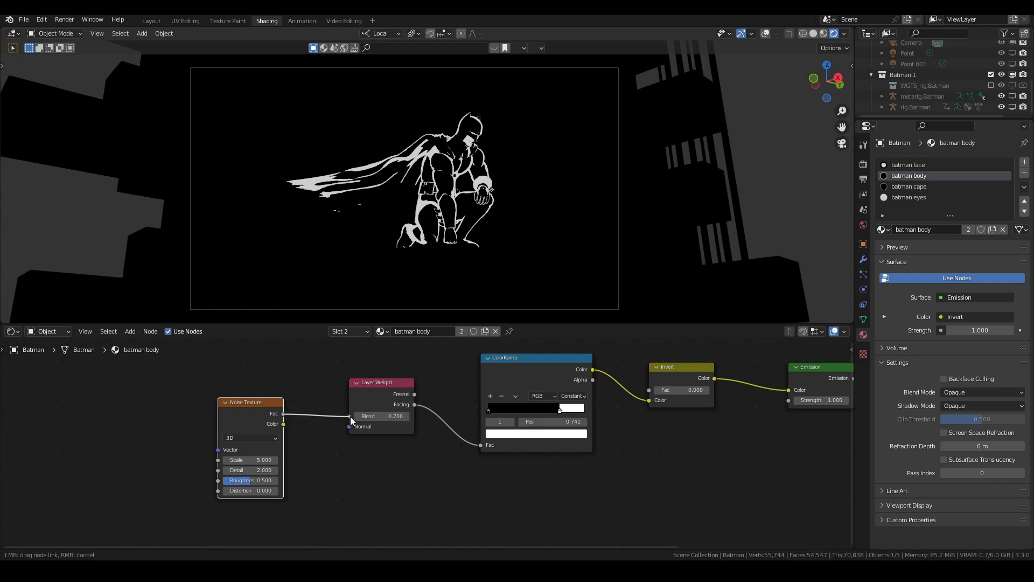
- Roughen the body outline with a Noise Texture scale of 27.7 and the ColorRamp's white stop at about 0.586
scroll(425, 442, up, 2)
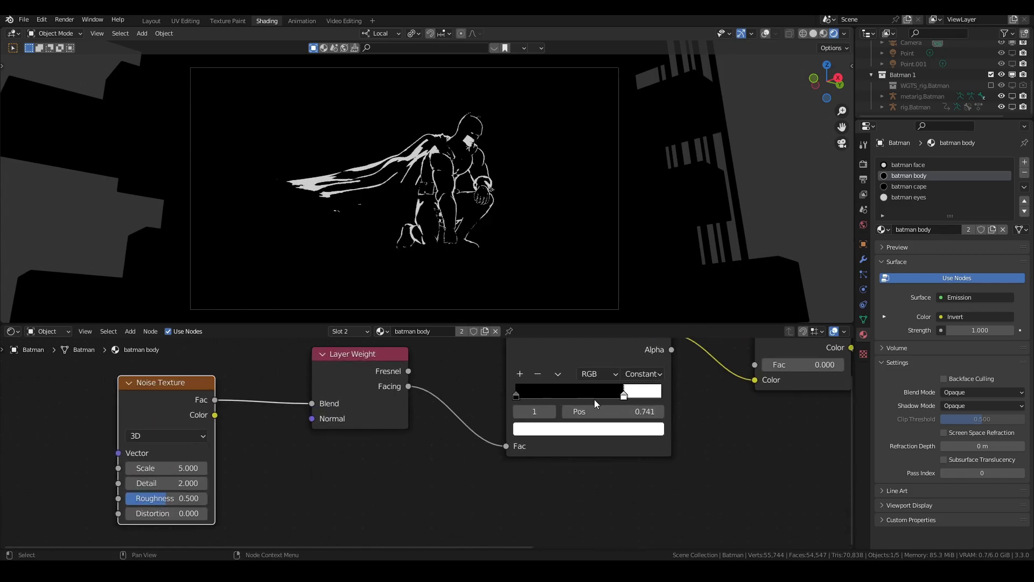
drag(624, 396, 595, 397)
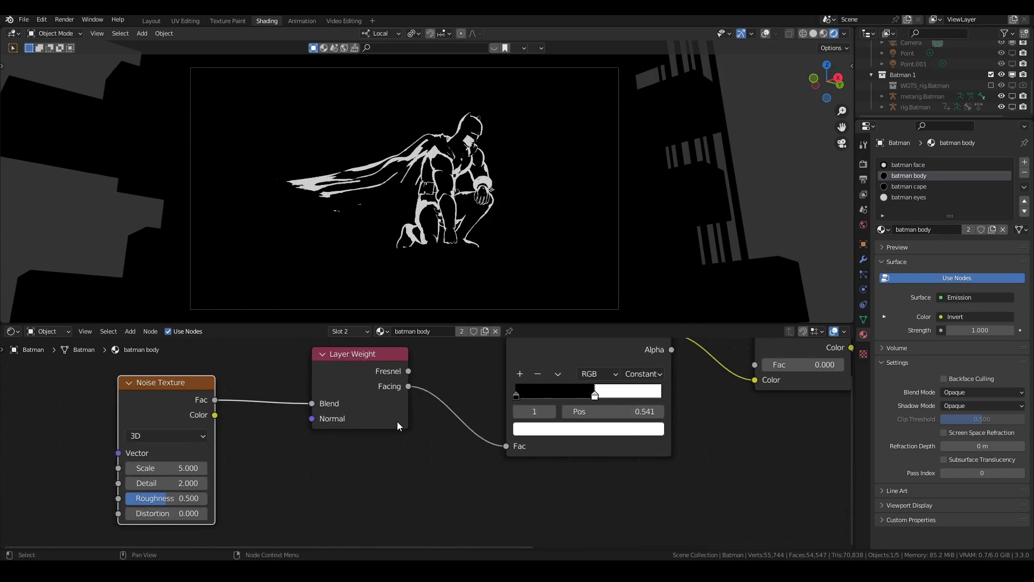
drag(162, 468, 207, 467)
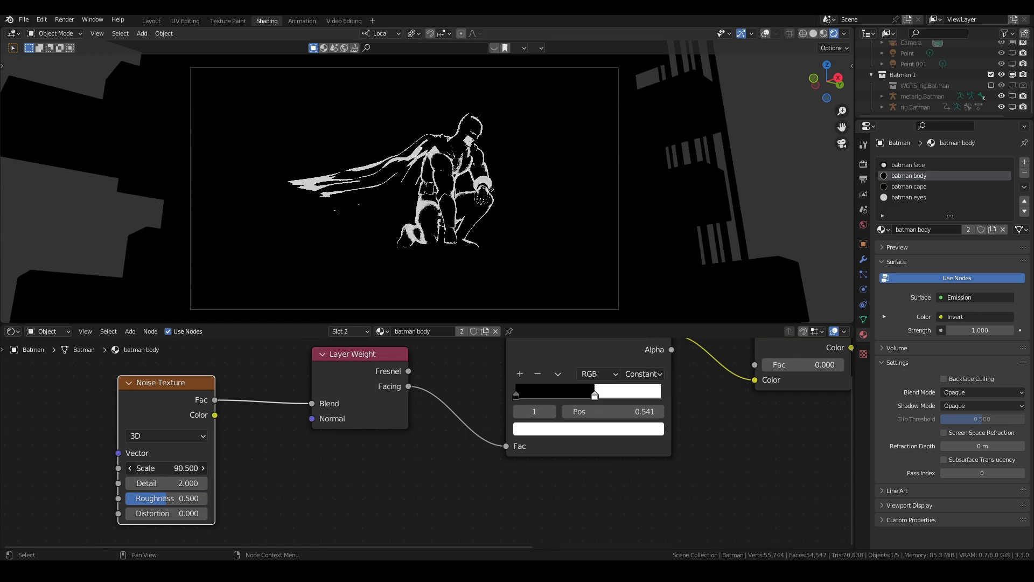
scroll(376, 207, up, 5)
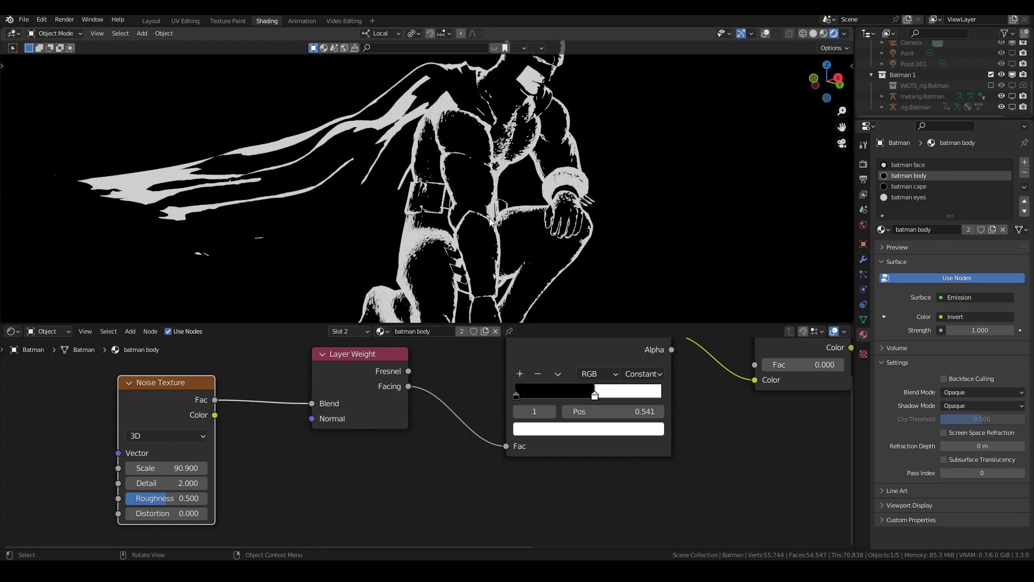
scroll(471, 144, down, 4)
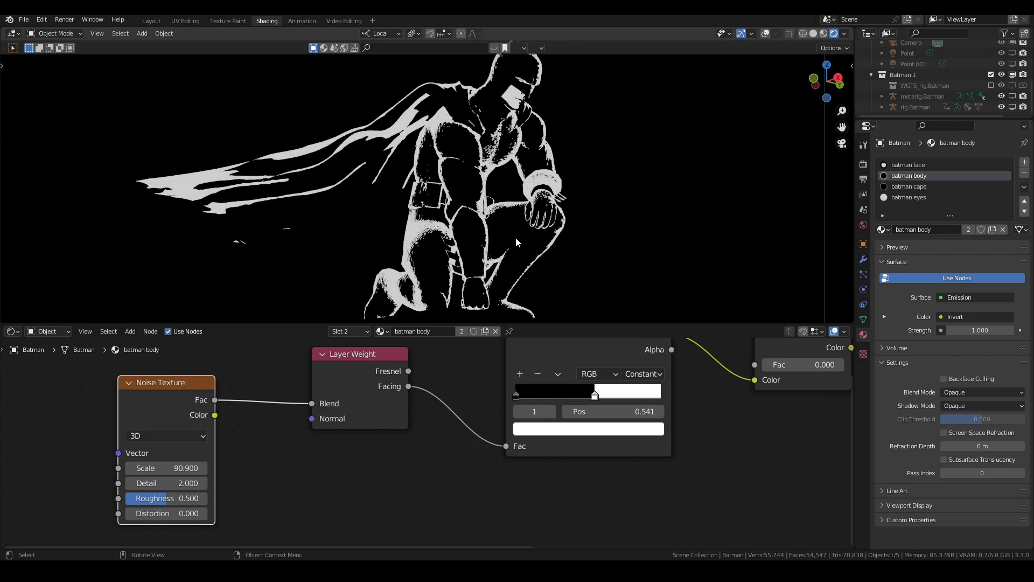
drag(186, 468, 152, 467)
scroll(509, 178, down, 1)
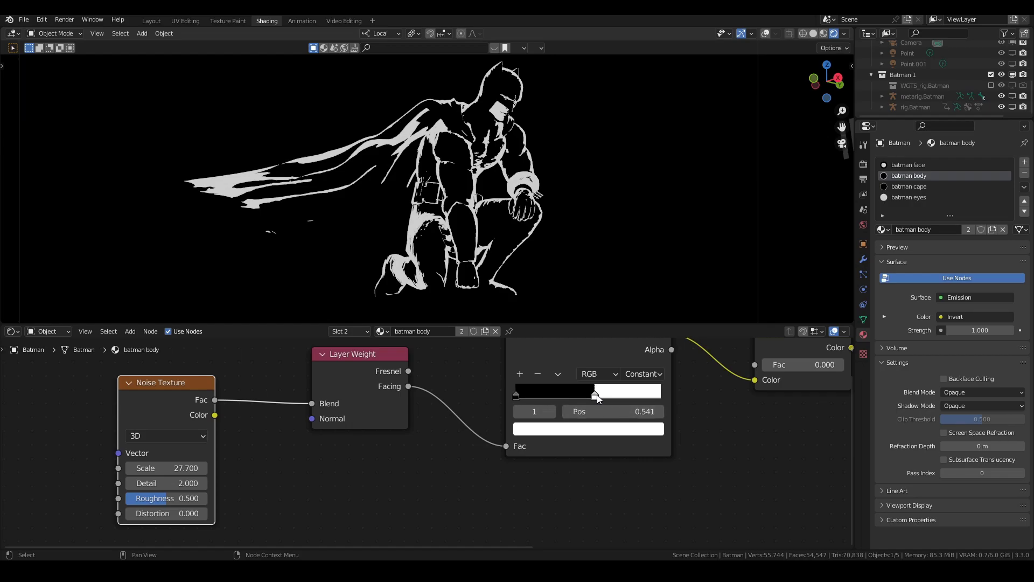
mouse_move(595, 396)
mouse_down()
mouse_move(577, 398)
mouse_move(604, 397)
mouse_up()
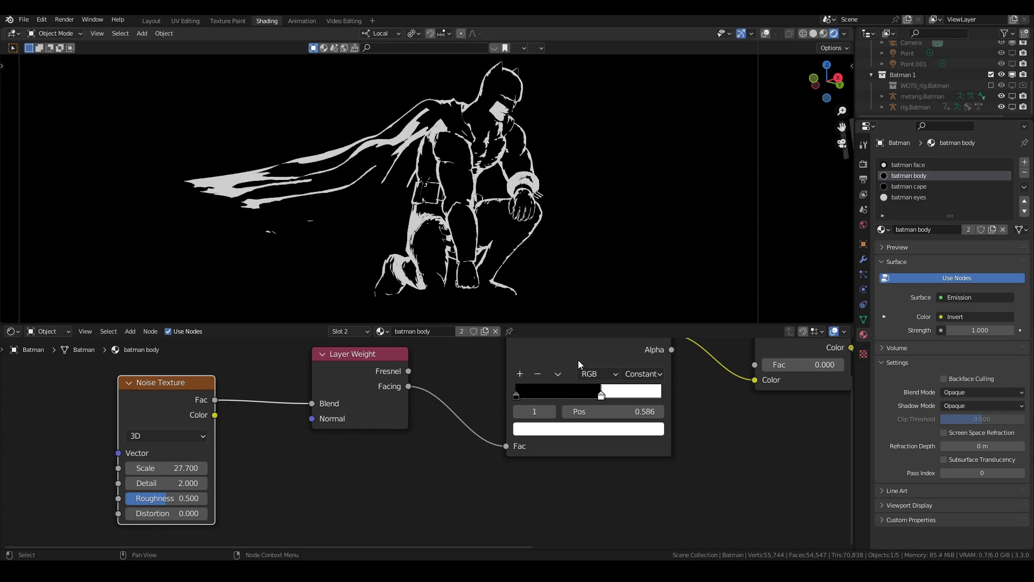
- Move the Emission node closer to Invert and duplicate the chain from Noise Texture to Emission, placing the copy above the original
scroll(634, 403, down, 1)
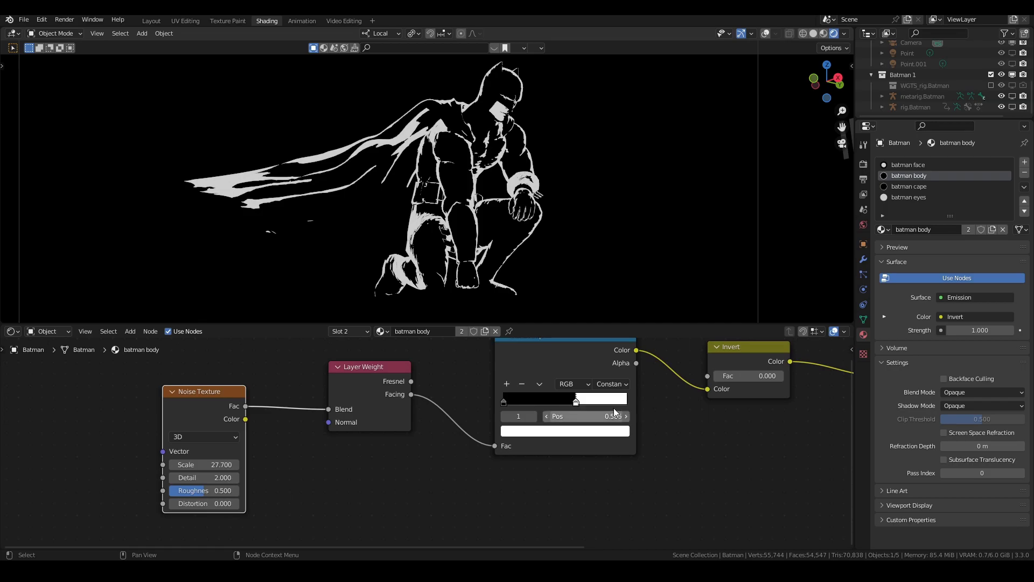
scroll(612, 408, down, 2)
ctrl+scroll(622, 402, right, 5)
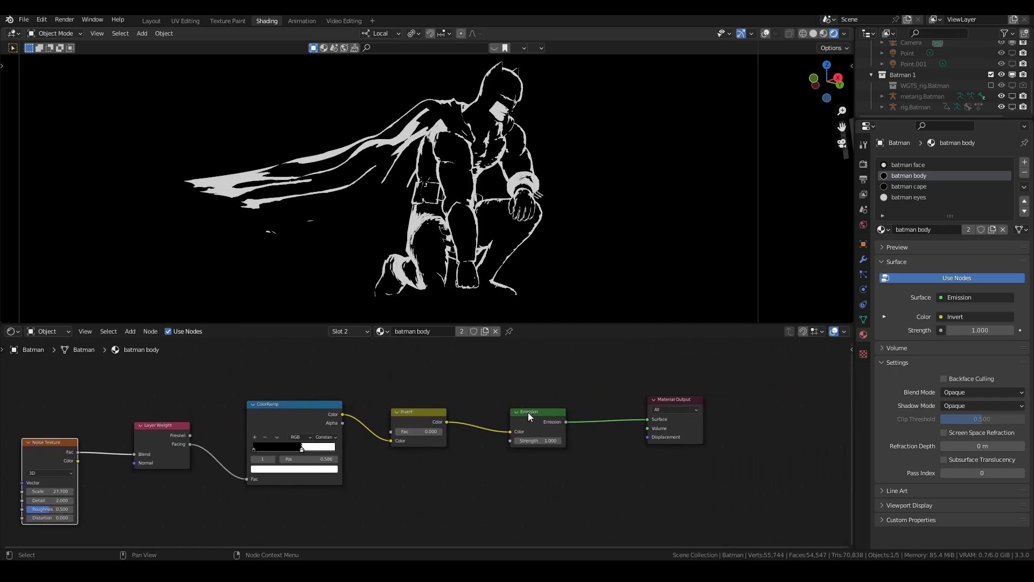
drag(527, 412, 490, 414)
scroll(445, 434, down, 2)
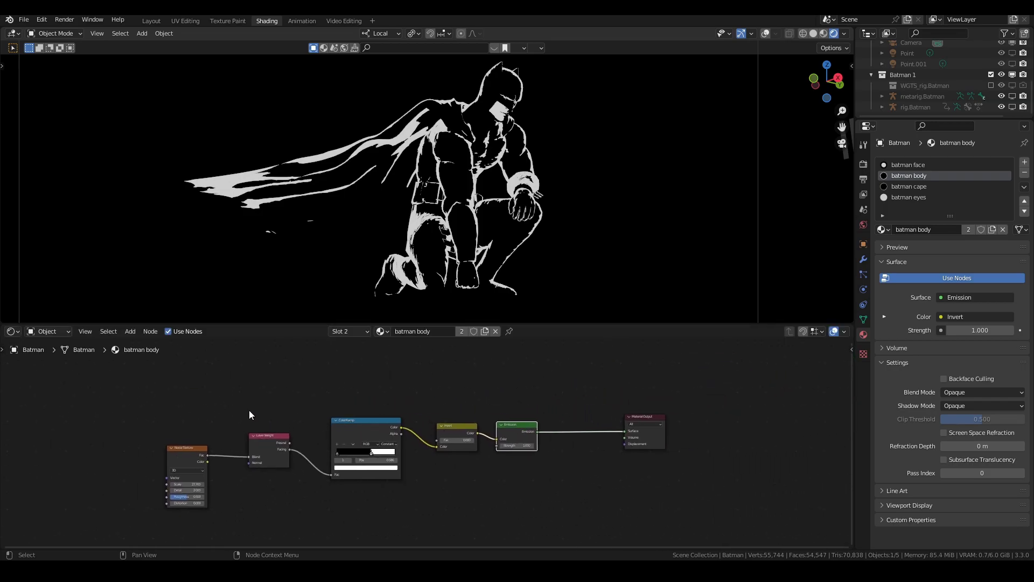
drag(140, 390, 530, 470)
shift+scroll(502, 472, up, 1)
key(shift+d)
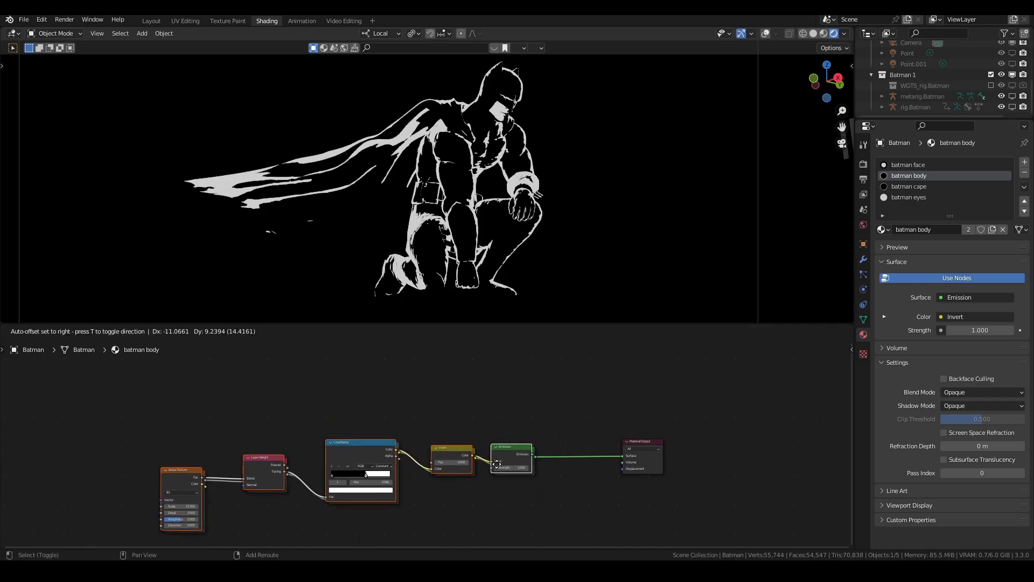
click(506, 384)
- Insert a Mix Shader before the body's Material Output and connect the duplicated Emission to its second Shader input
key(shift+a)
text(mix)
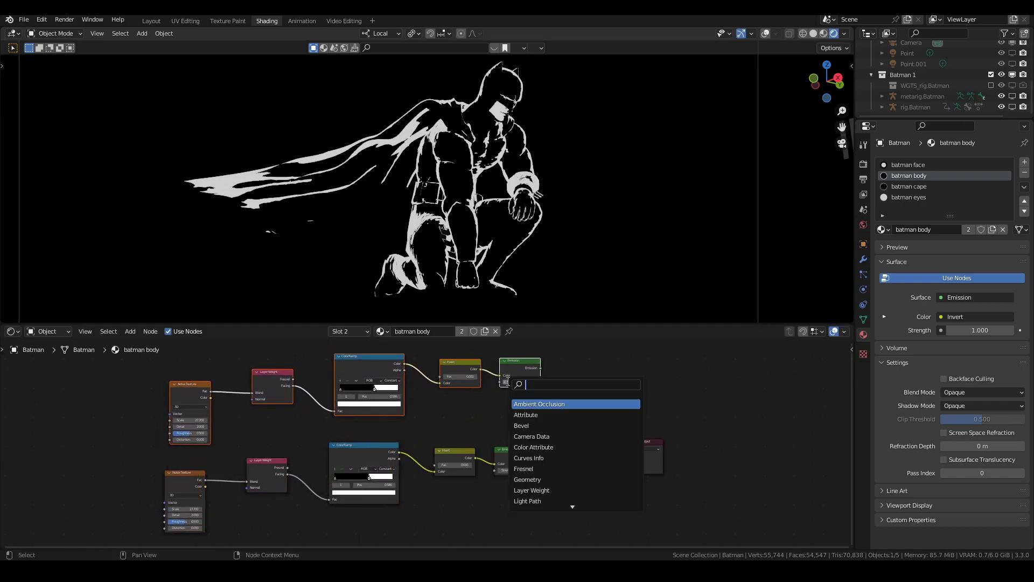
key(Down)
key(Return)
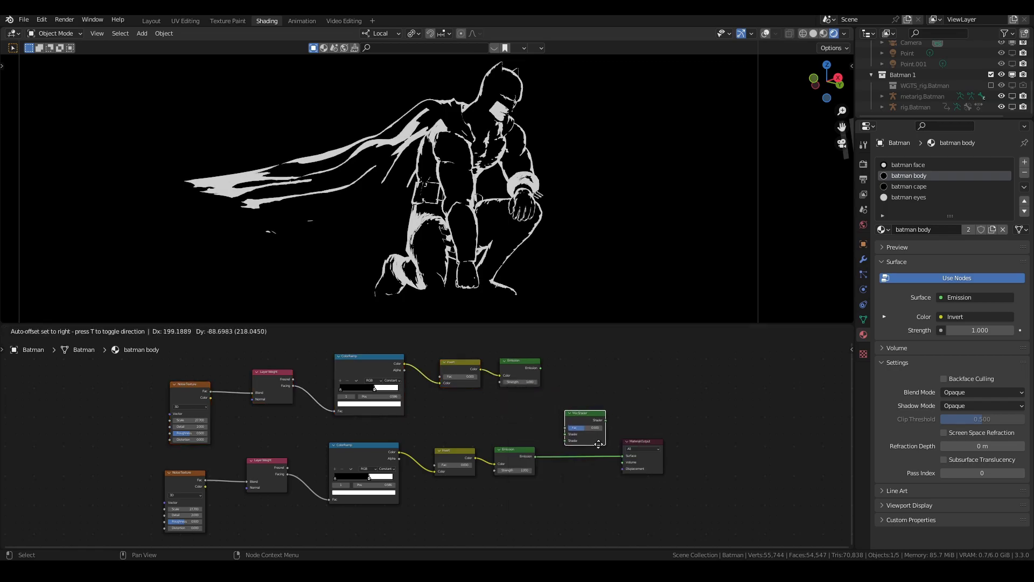
click(598, 450)
drag(540, 369, 571, 451)
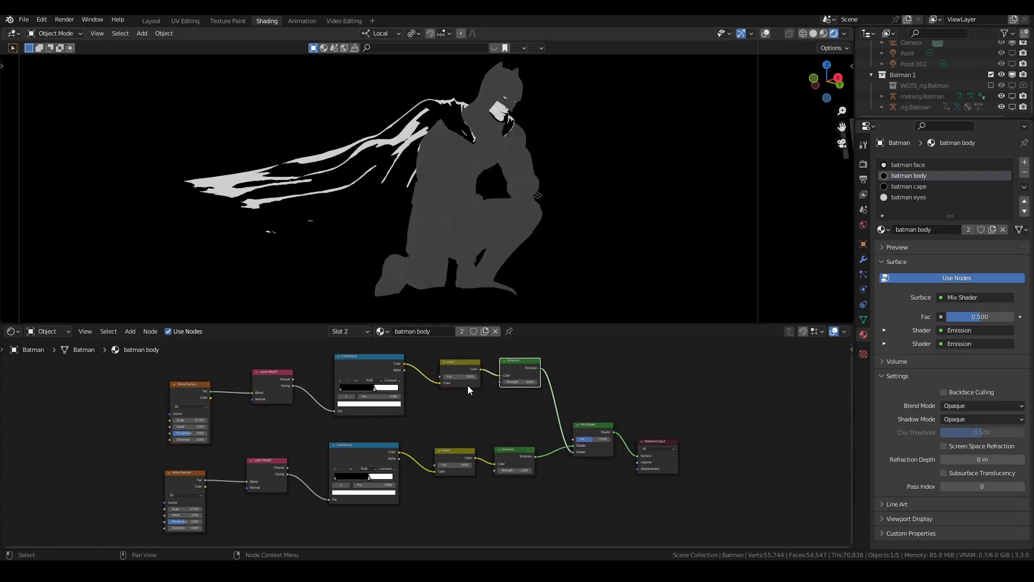
- Try adding inner highlights to the body by setting the duplicated chain's Invert Fac to 1 and white ramp stop to about 0.068
scroll(468, 385, up, 2)
scroll(480, 454, up, 1)
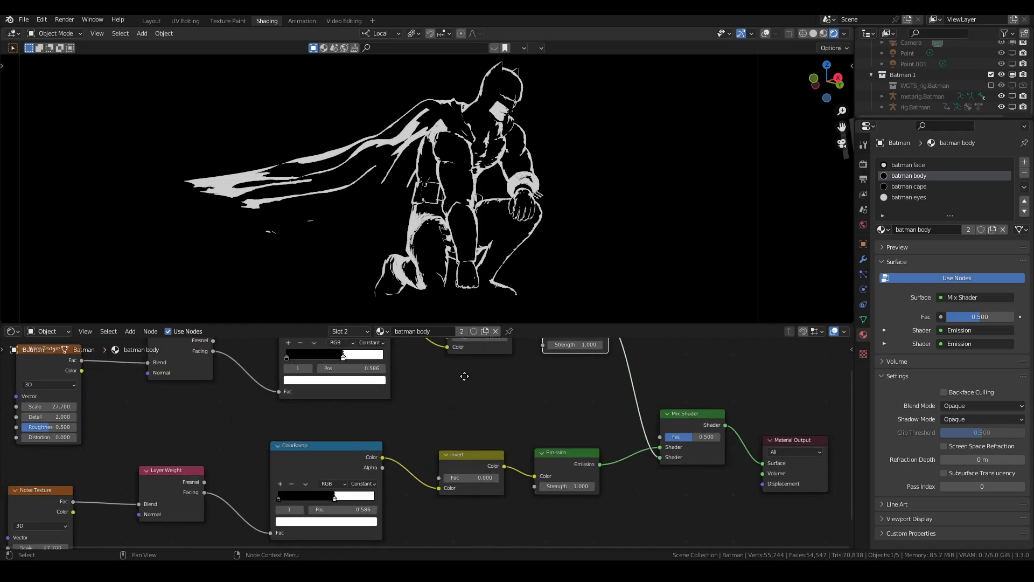
shift+scroll(480, 431, up, 2)
drag(501, 388, 432, 392)
drag(348, 410, 324, 409)
drag(461, 390, 510, 388)
drag(326, 407, 296, 406)
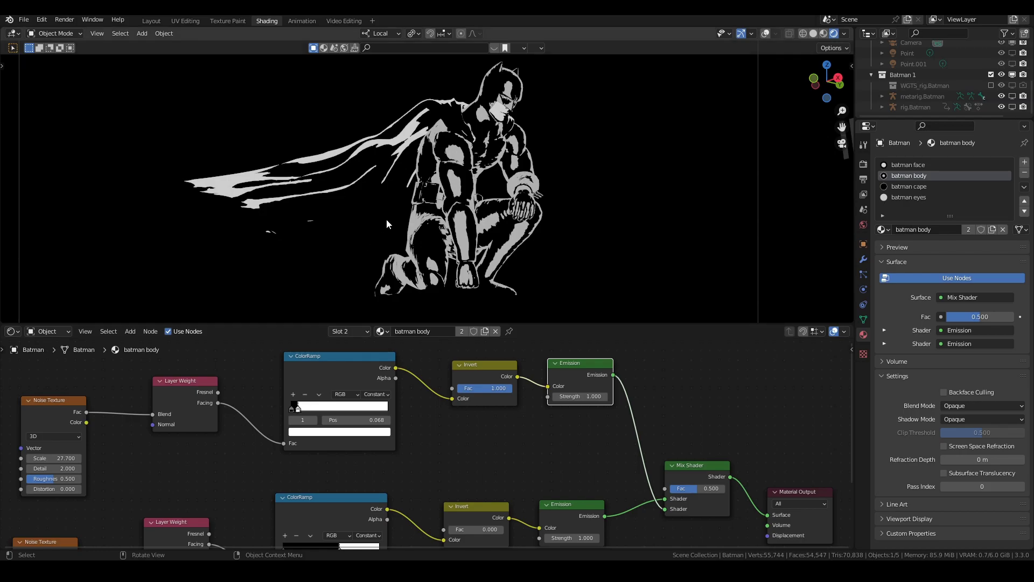
middle_drag(416, 204, 518, 206)
key(KP_0)
mouse_move(291, 409)
mouse_down()
mouse_move(330, 410)
mouse_move(280, 404)
mouse_up()
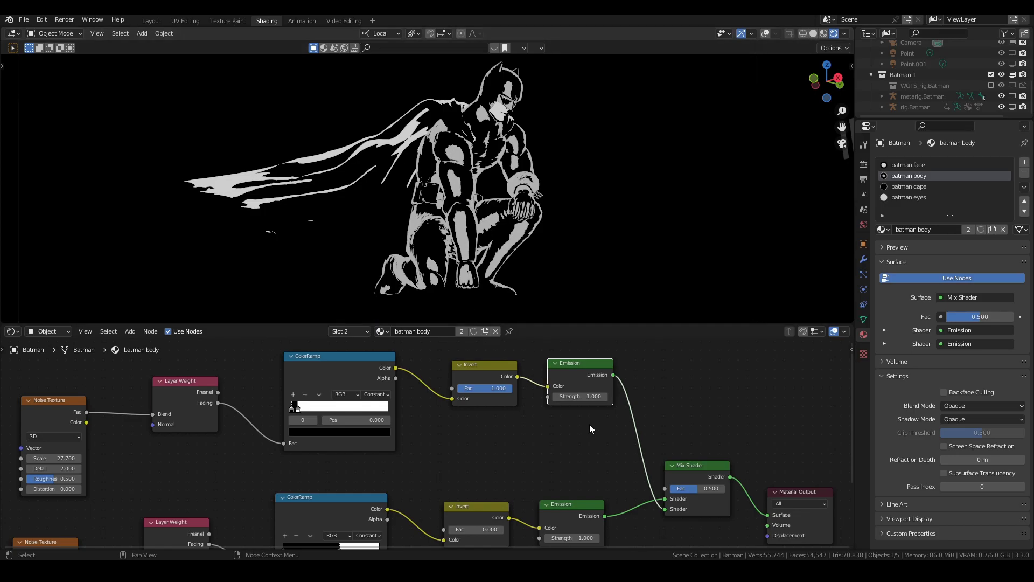
scroll(484, 386, down, 2)
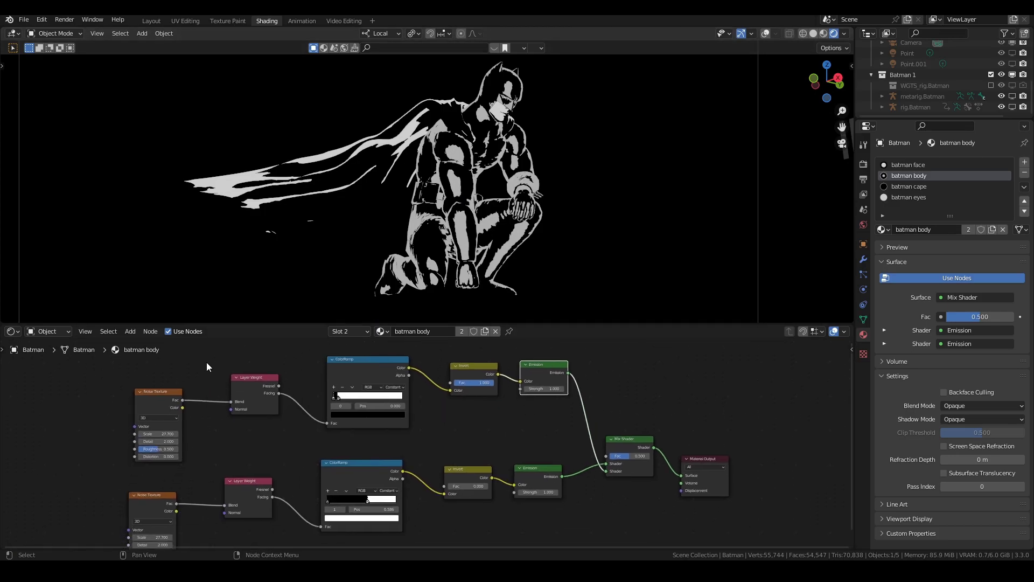
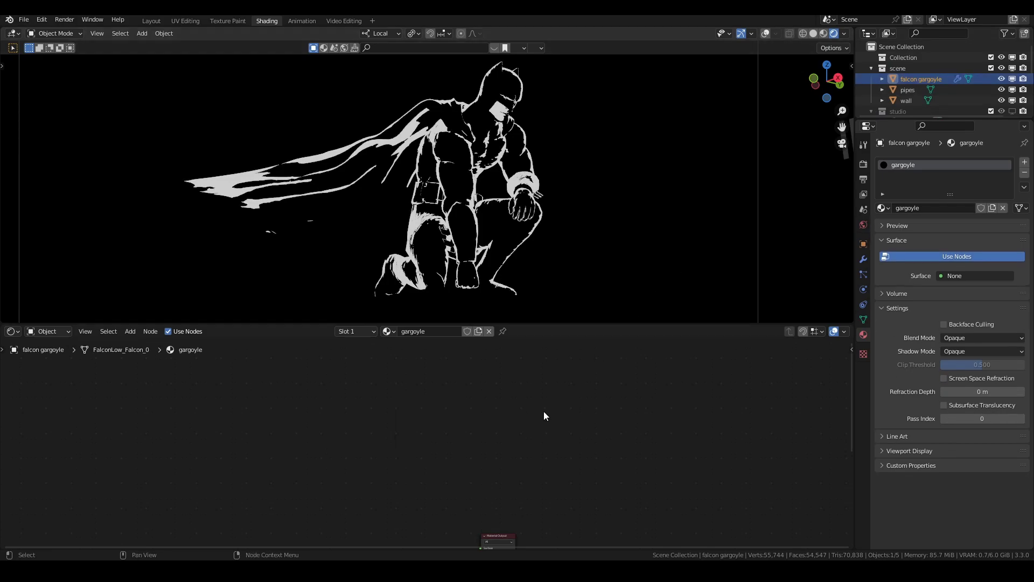
- Paste the outline node chain into the falcon gargoyle's material and connect Emission to the Material Output's Surface
key(ctrl+v)
drag(547, 428, 523, 443)
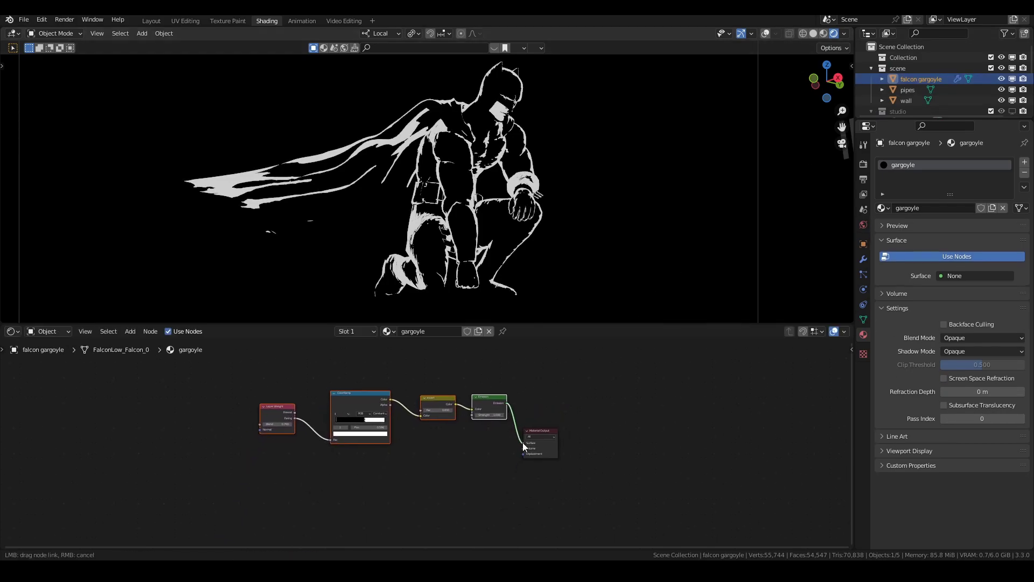
scroll(563, 159, up, 3)
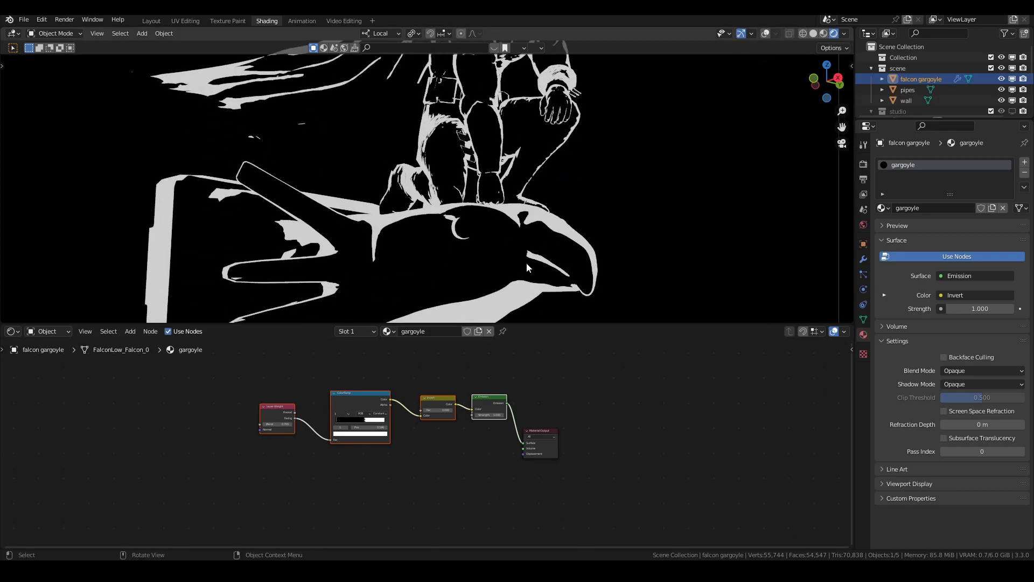
- Add a Voronoi Texture node in front of the Layer Weight node in the gargoyle material
key(shift+a)
click(348, 389)
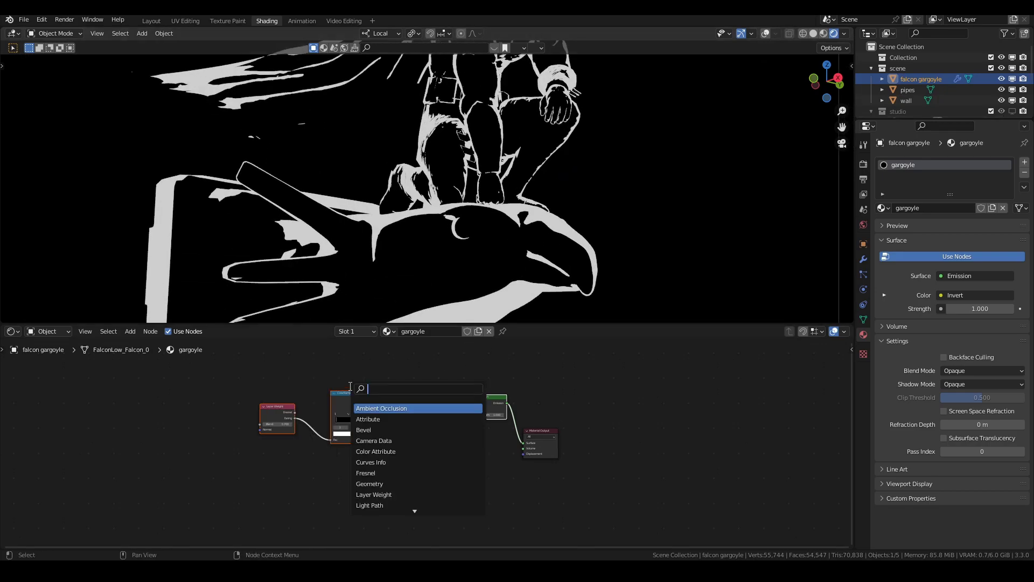
text(voro)
click(381, 408)
click(194, 447)
scroll(194, 447, up, 2)
middle_drag(72, 436, 357, 436)
scroll(357, 437, up, 2)
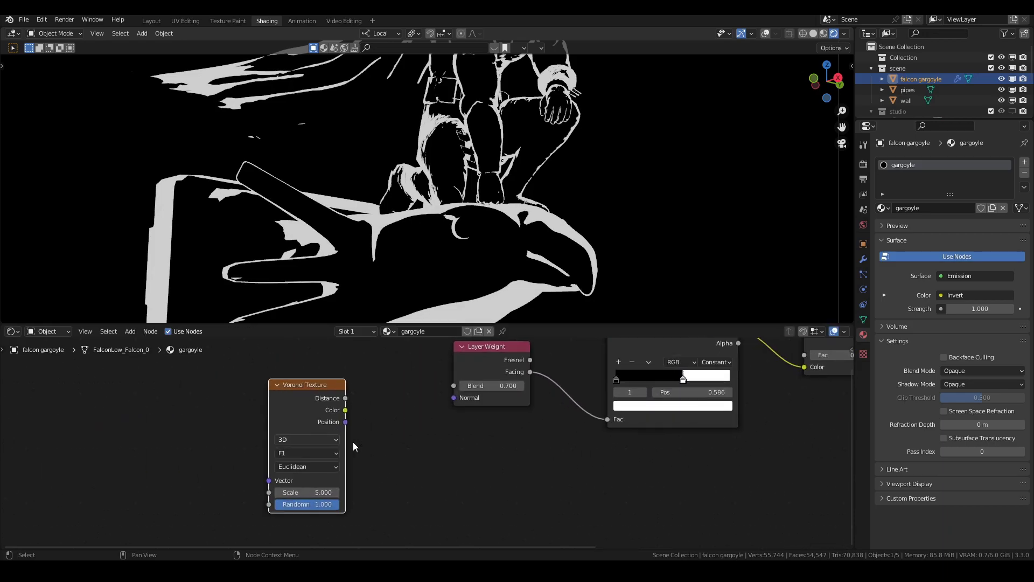
- Feed the Voronoi's Distance to Edge result into the Layer Weight's Blend and move the ColorRamp's white stop to about 0.314
click(333, 453)
click(314, 502)
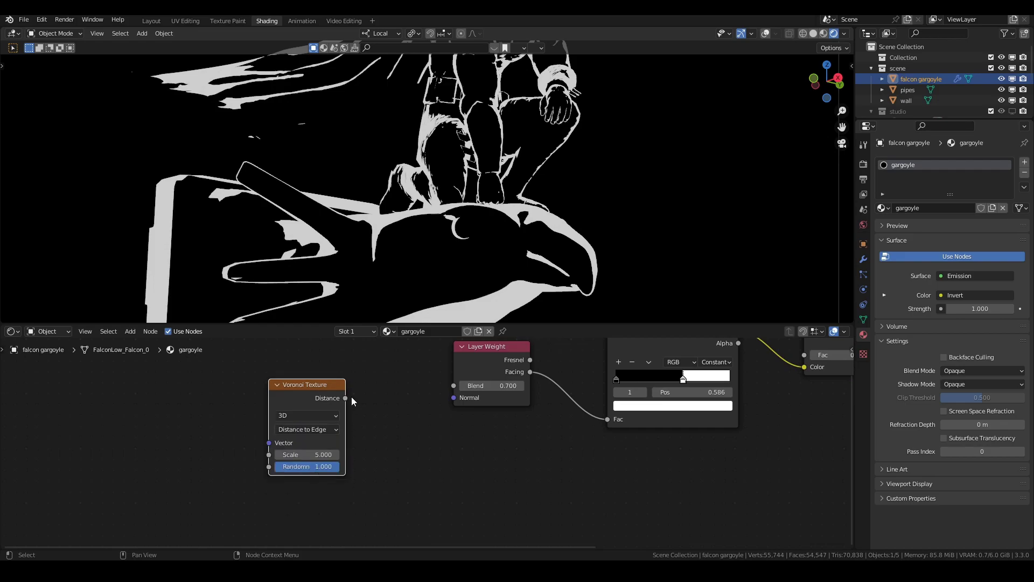
drag(345, 398, 454, 385)
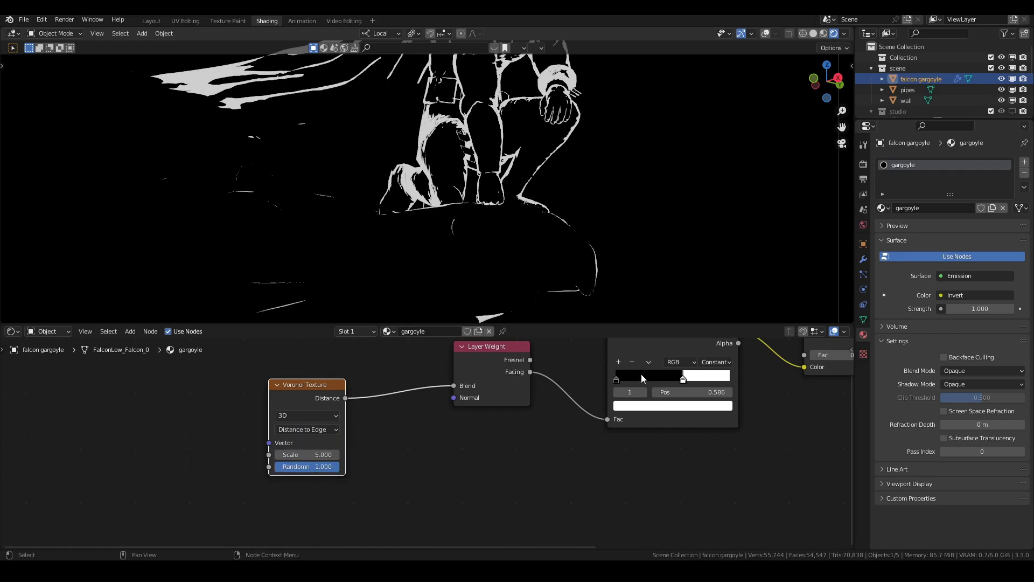
drag(683, 377, 652, 377)
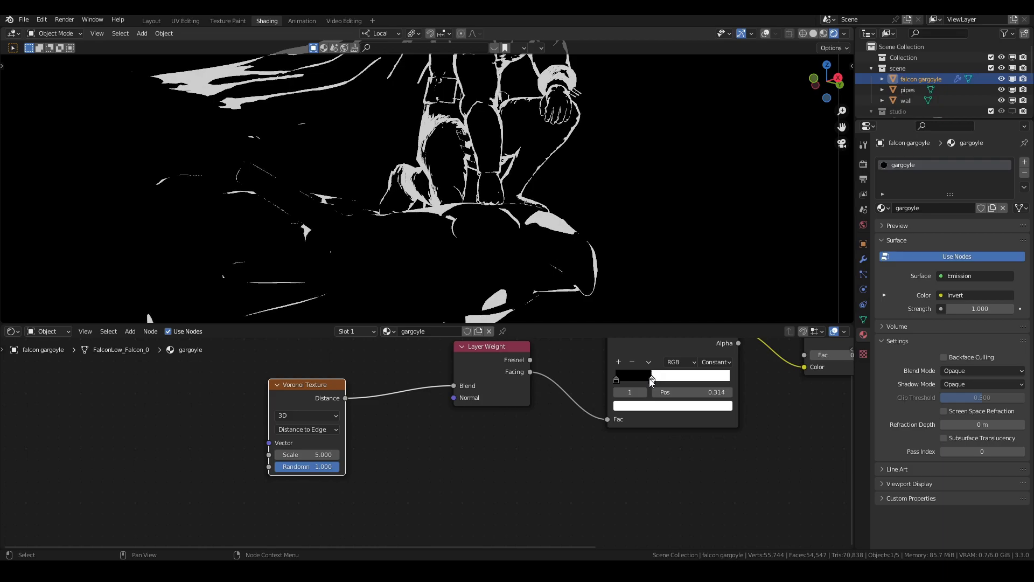
- Try a Voronoi scale of about 3.8 with the gargoyle ColorRamp's white stop at about 0.145
mouse_move(319, 454)
mouse_down()
mouse_move(350, 454)
mouse_move(291, 454)
mouse_up()
drag(645, 378, 628, 380)
scroll(377, 188, down, 4)
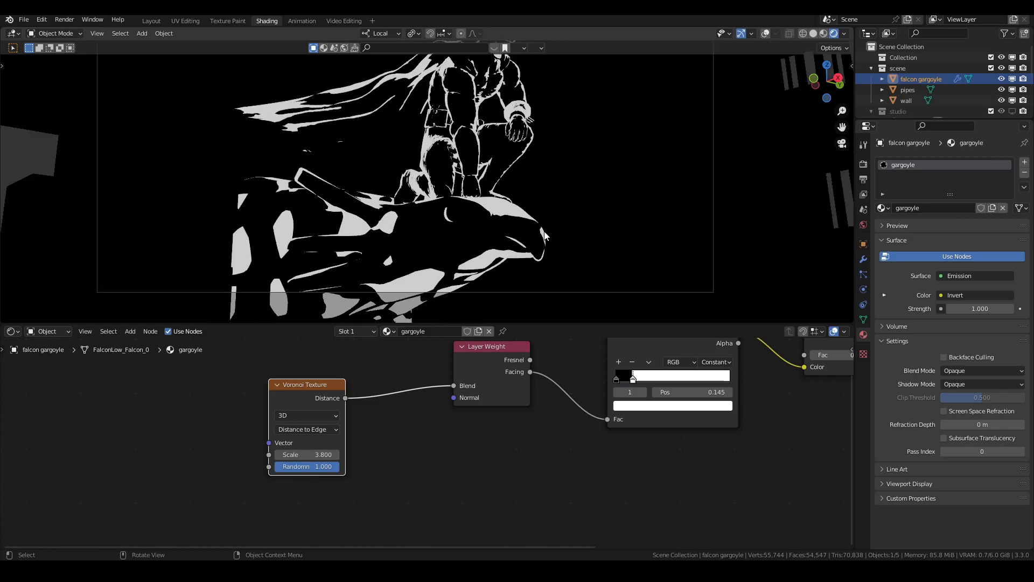
- Delete the gargoyle's Voronoi Texture node and raise the ColorRamp's white stop to widen the black areas
key(x)
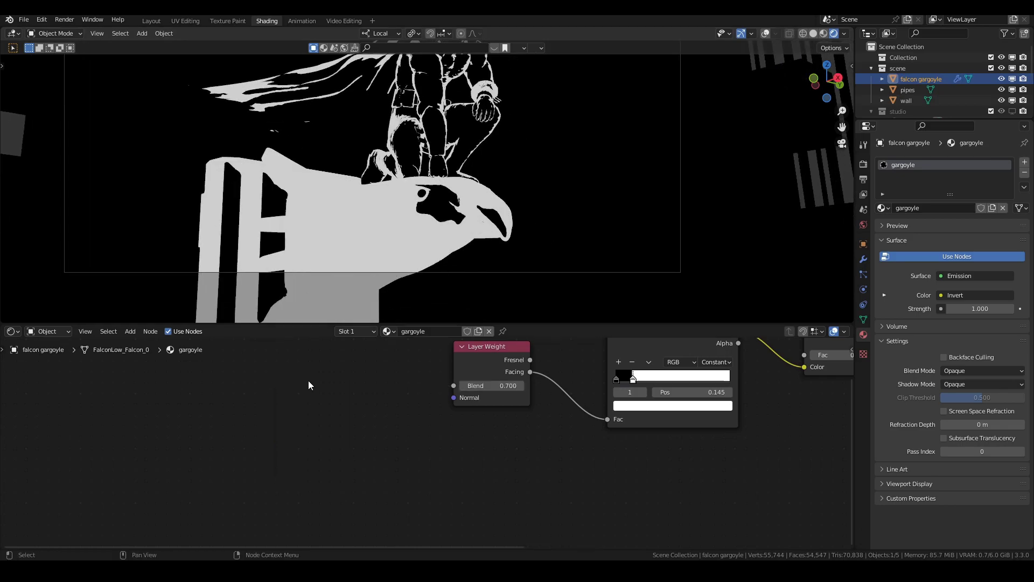
scroll(566, 389, down, 2)
drag(567, 401, 600, 399)
scroll(603, 377, down, 1)
middle_drag(603, 377, 506, 431)
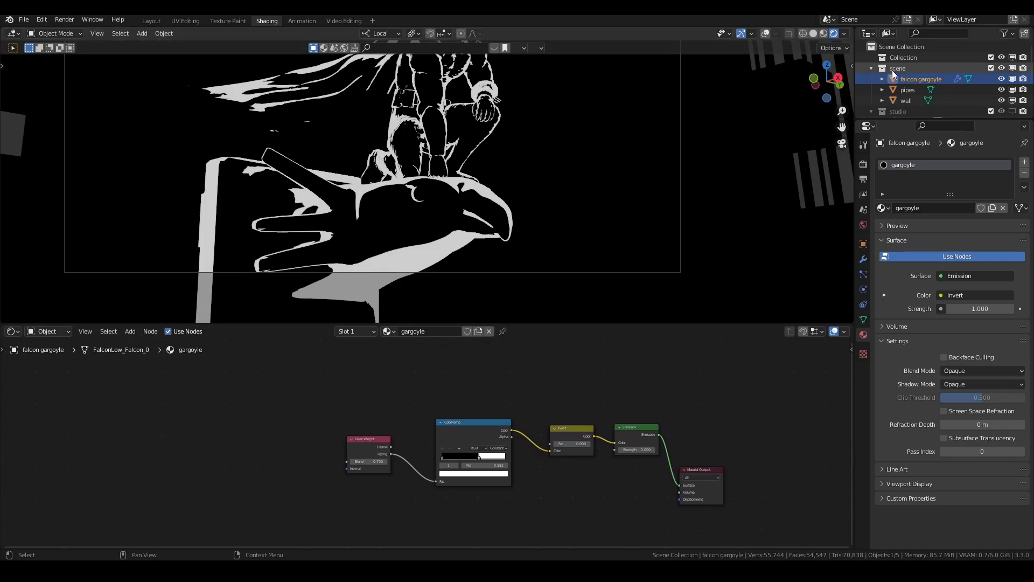
- Paste the outline node chain into the wall's material and connect Emission to the Material Output's Surface
click(907, 100)
key(ctrl+v)
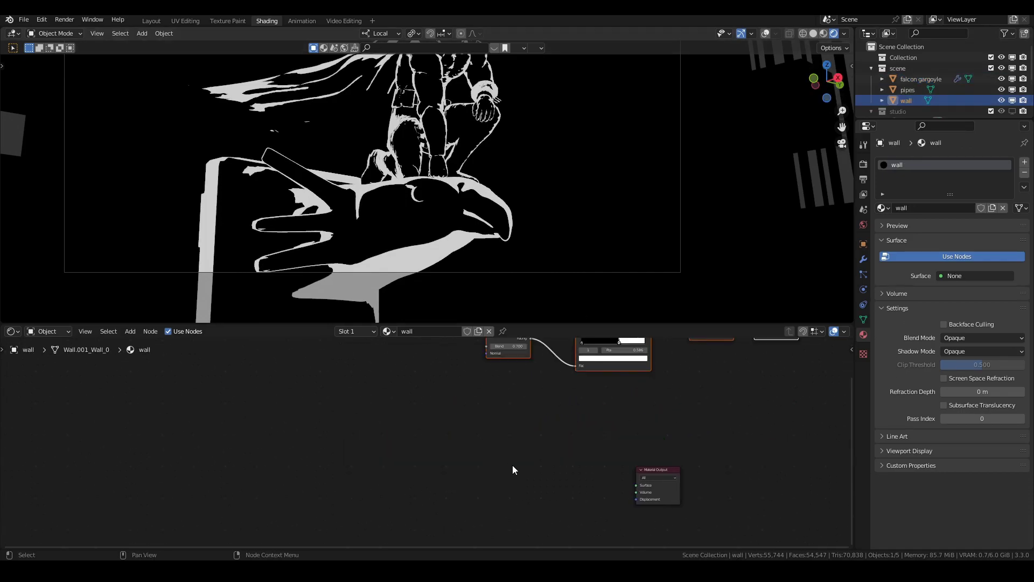
key(g)
click(423, 494)
drag(581, 438, 636, 443)
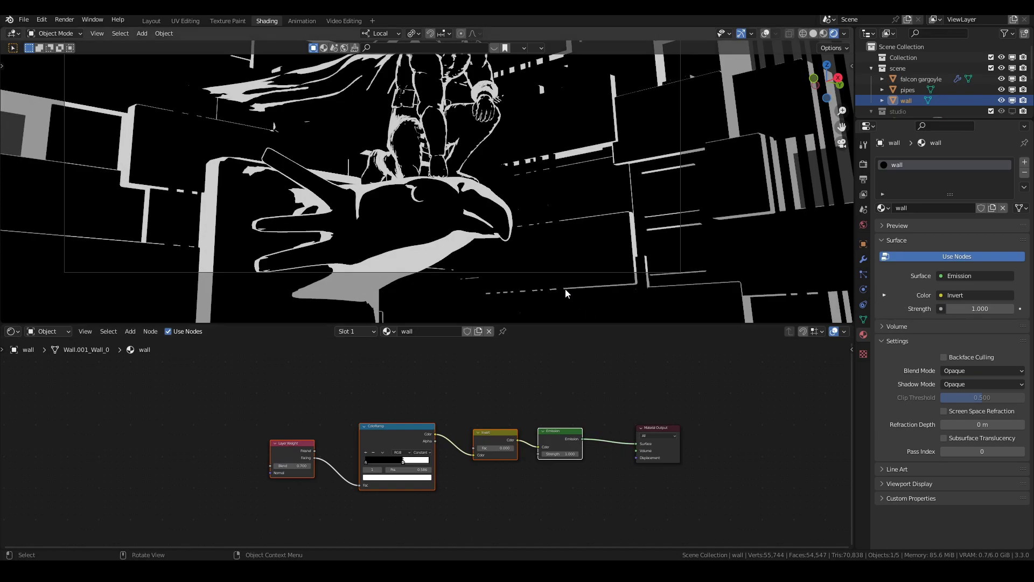
scroll(518, 216, down, 4)
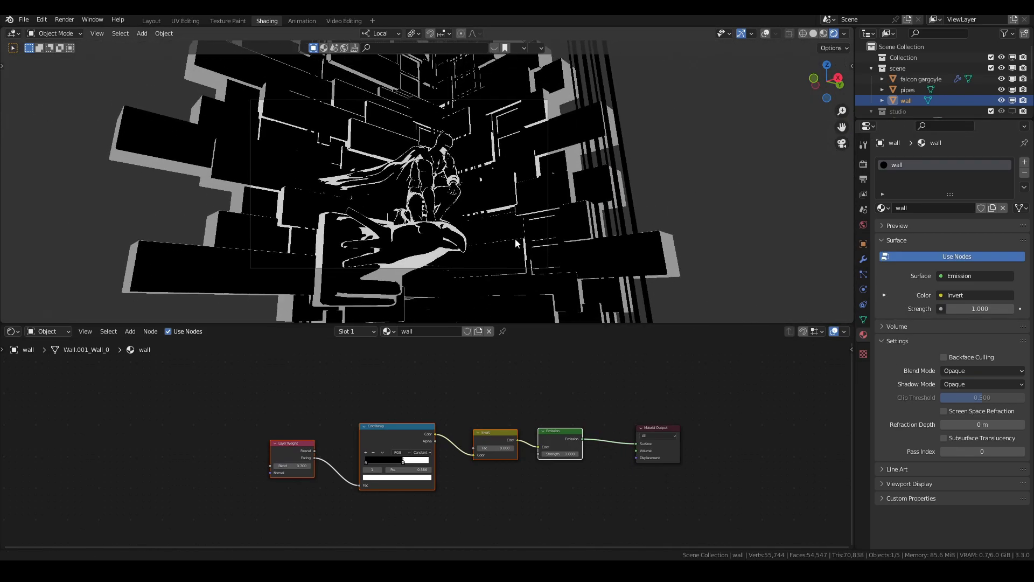
- Paste the outline node chain into the pipes' material, connect Emission to the Surface output and keep the Invert Fac at 0
click(910, 95)
key(ctrl+v)
key(g)
click(262, 542)
drag(557, 399, 637, 435)
scroll(480, 407, up, 1)
scroll(479, 408, up, 3)
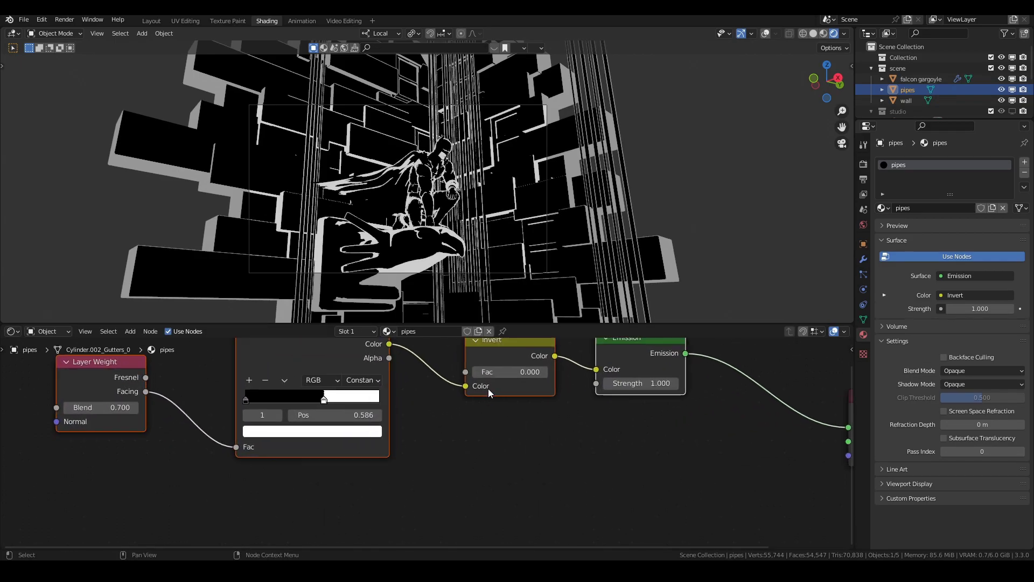
mouse_move(488, 372)
mouse_down()
mouse_move(541, 371)
mouse_move(473, 372)
mouse_up()
- In the wall's material, set the Invert Fac to 1 and the ColorRamp's white stop to about 0.614
click(906, 100)
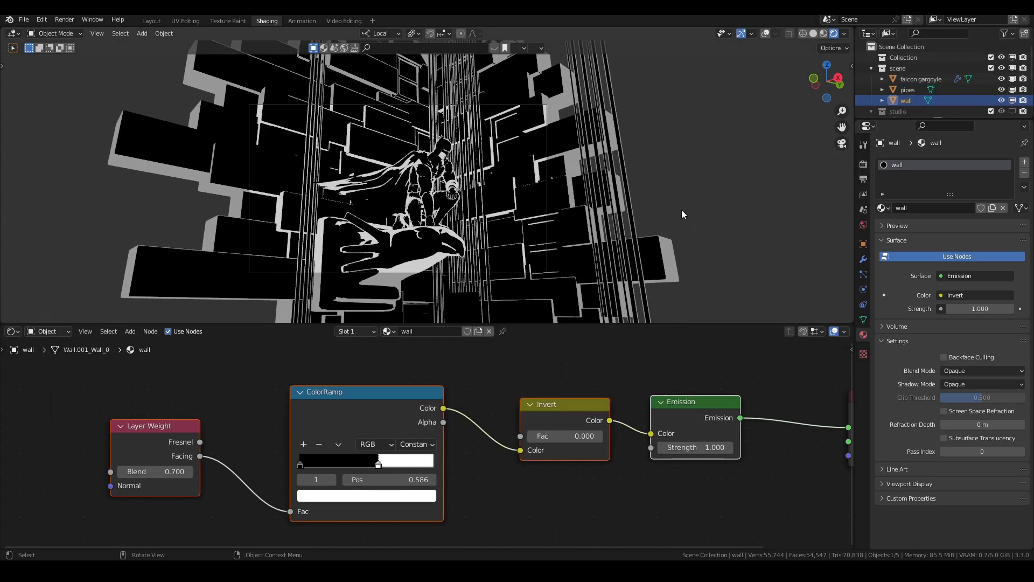
drag(554, 436, 592, 436)
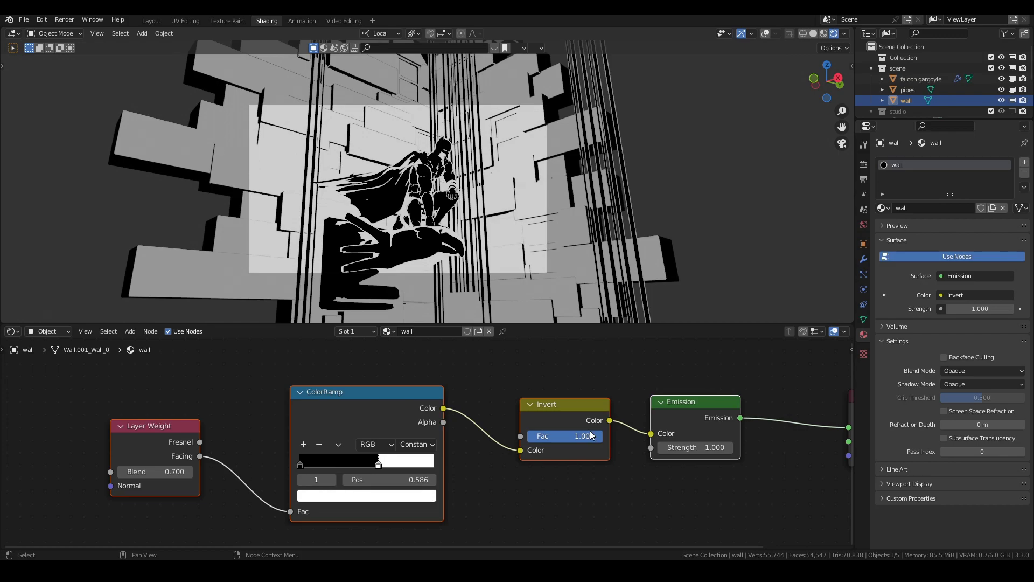
mouse_move(379, 464)
mouse_down()
mouse_move(391, 465)
mouse_move(344, 465)
mouse_move(381, 463)
mouse_up()
- Set the wall's Layer Weight Blend to 0.600 and its ColorRamp's white stop to about 0.464
click(189, 472)
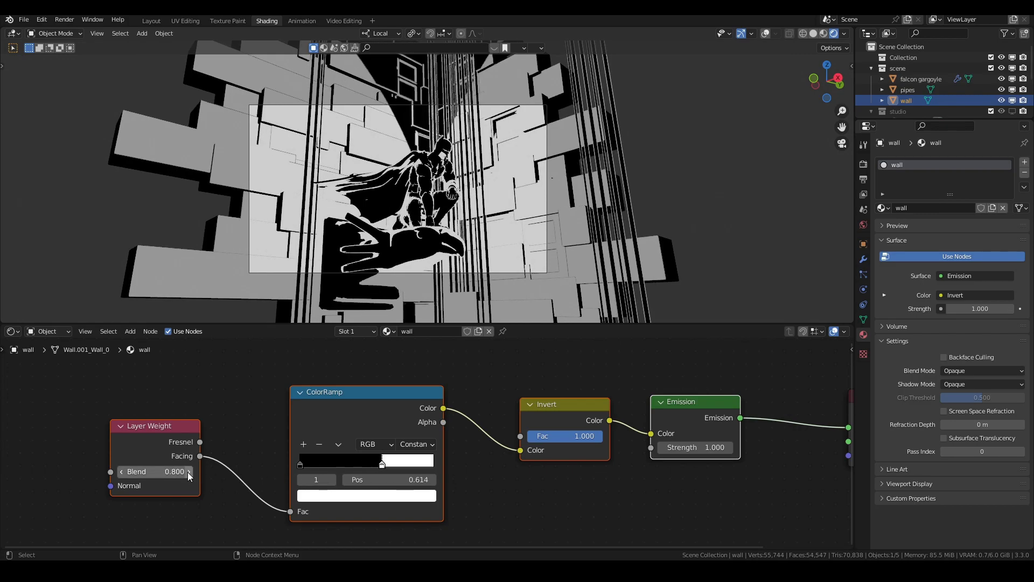
click(124, 472)
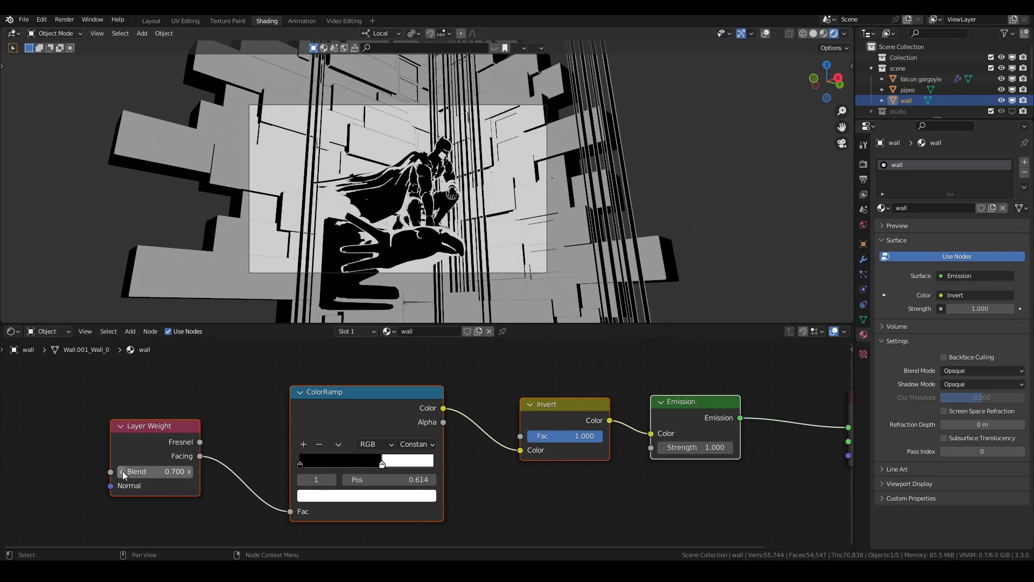
click(123, 472)
mouse_move(381, 465)
mouse_down()
mouse_move(408, 468)
mouse_move(362, 468)
mouse_up()
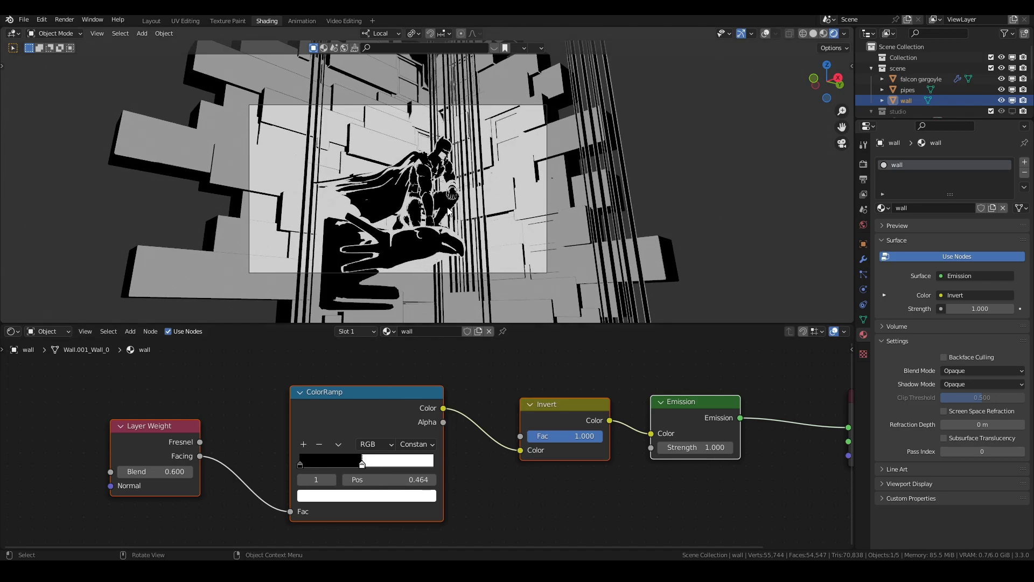
scroll(448, 211, up, 5)
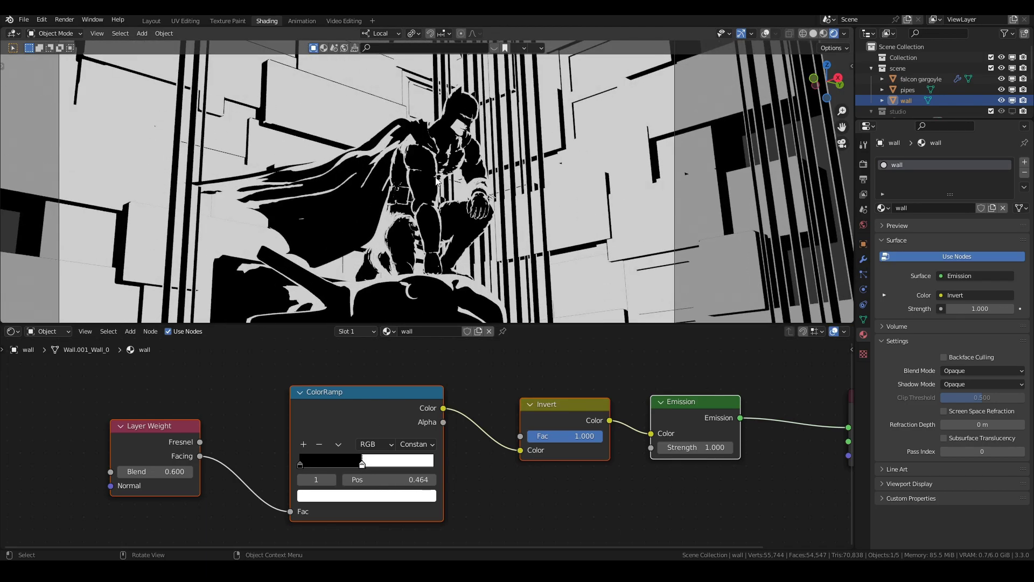
scroll(432, 173, down, 4)
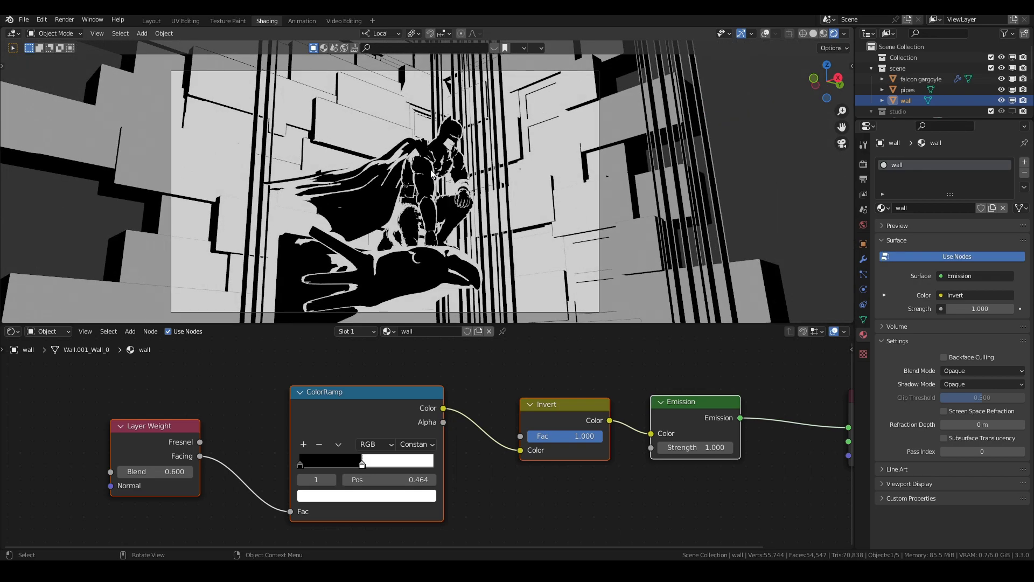
- In the Layout workspace, add a Grease Pencil Collection Line Art object for the whole Scene Collection
click(151, 20)
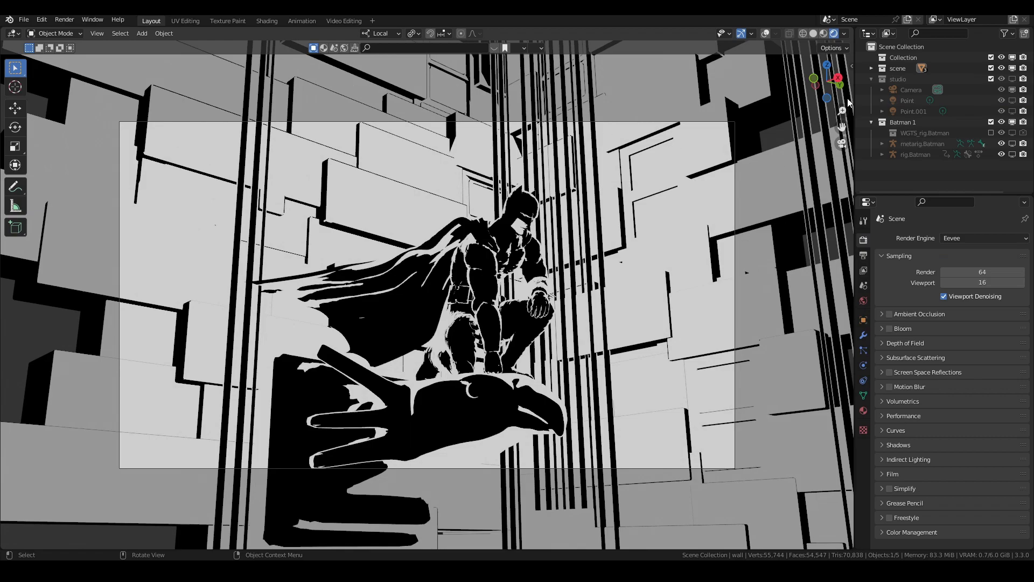
click(873, 78)
click(871, 89)
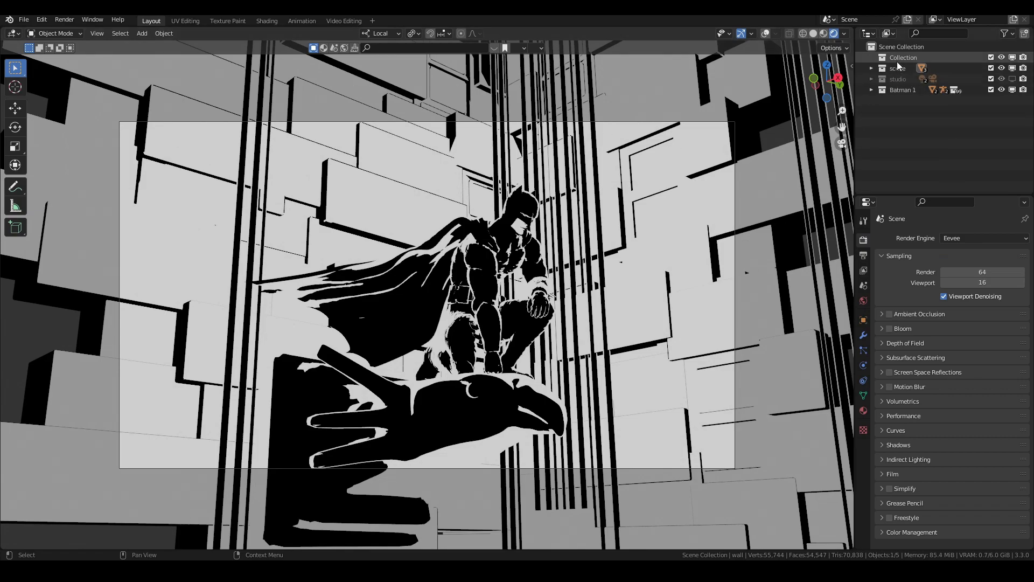
click(910, 47)
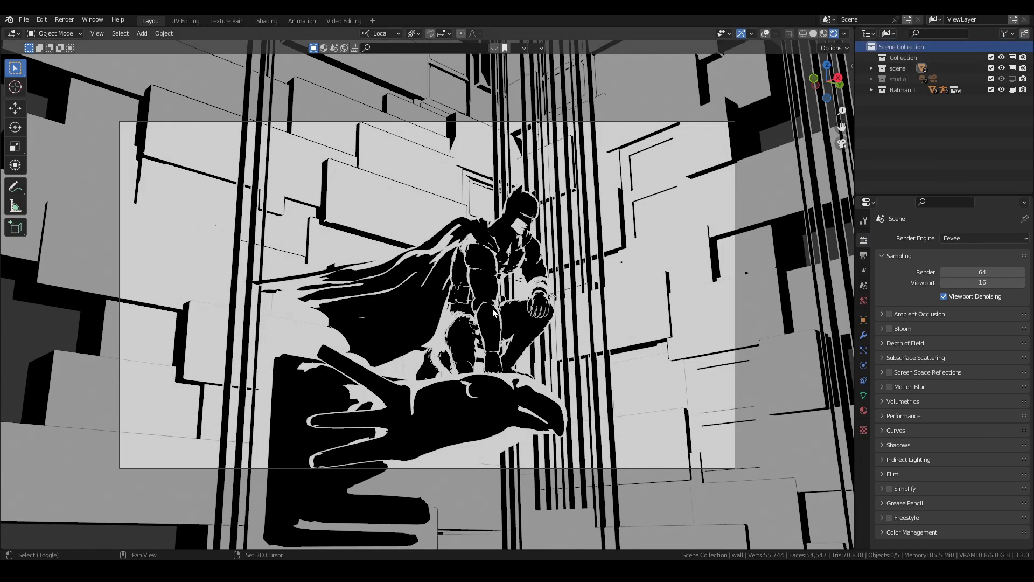
key(shift+a)
mouse_move(463, 374)
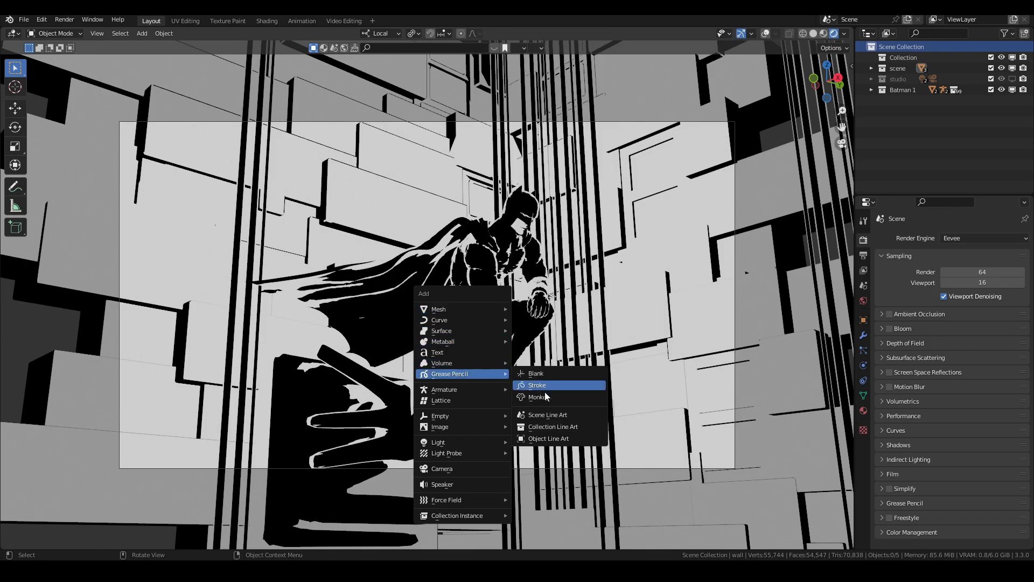
click(561, 428)
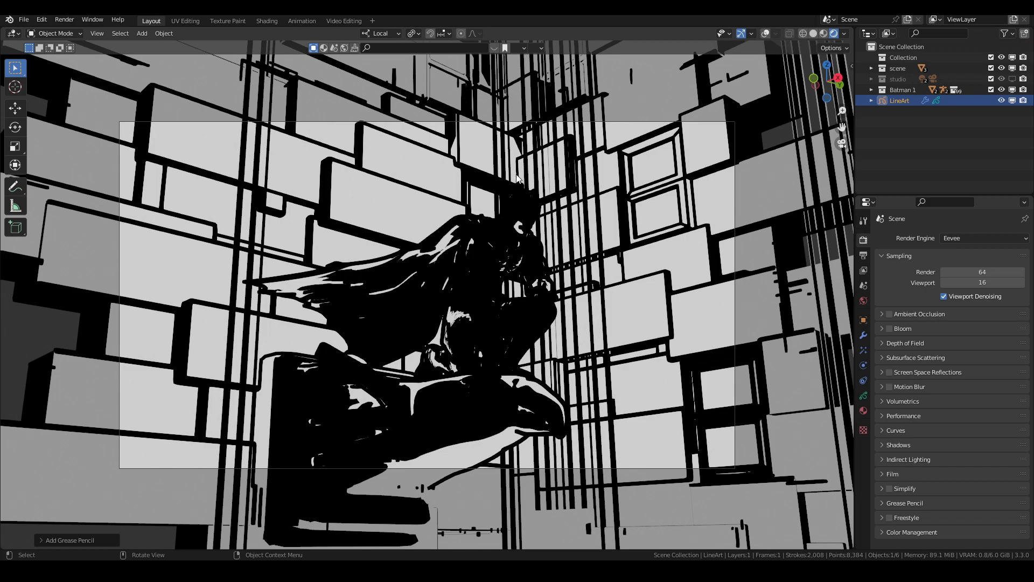
- Set the Line Art modifier's source collection to Batman 1 and its line thickness to 2
click(863, 337)
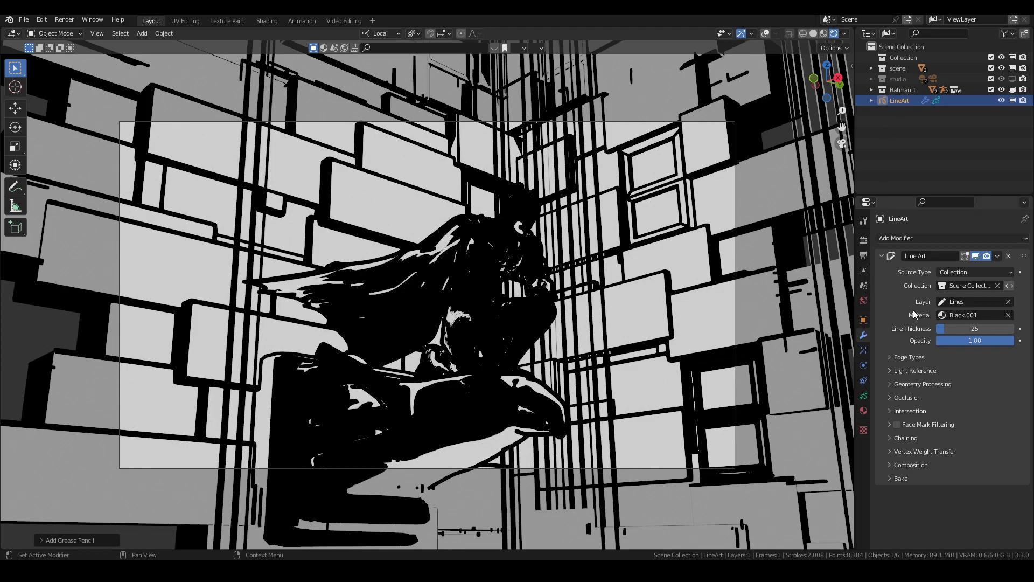
click(951, 286)
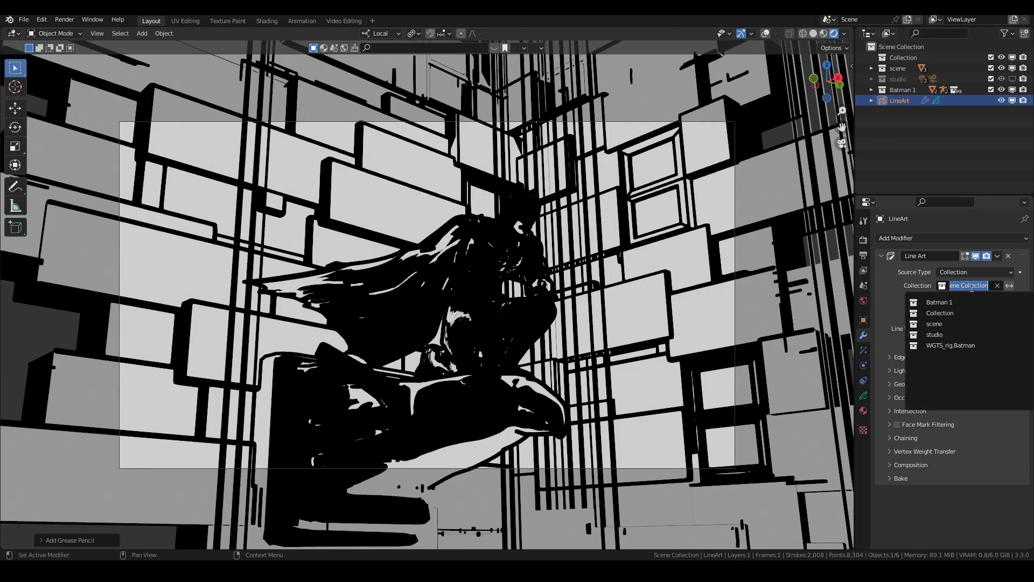
click(952, 301)
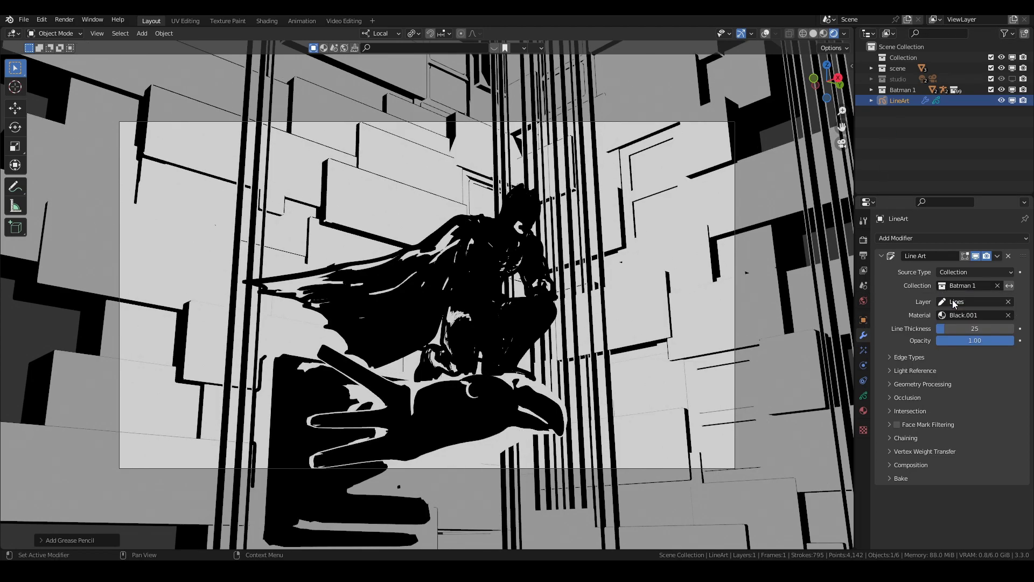
click(969, 328)
text(2)
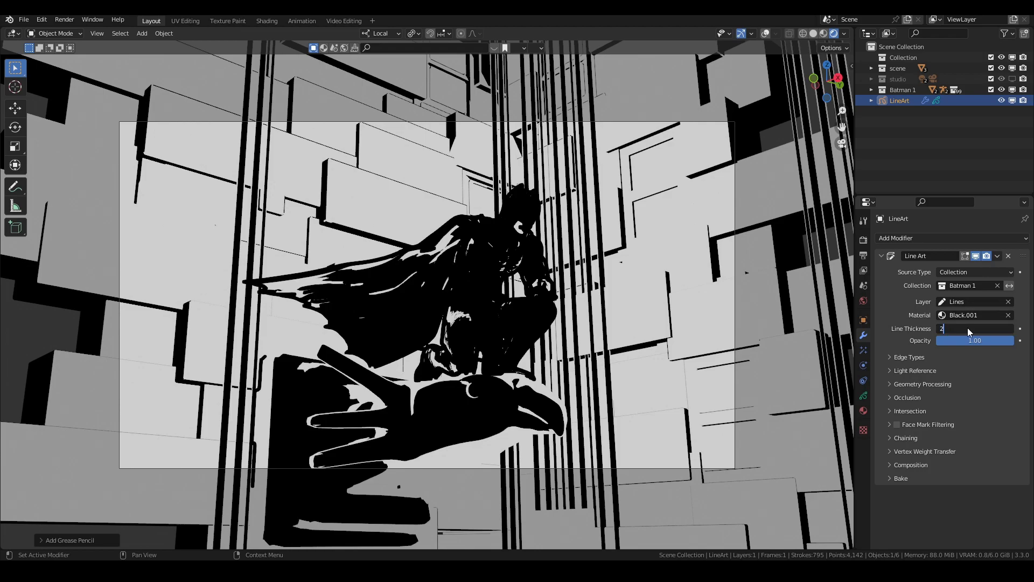
key(Return)
scroll(534, 283, up, 3)
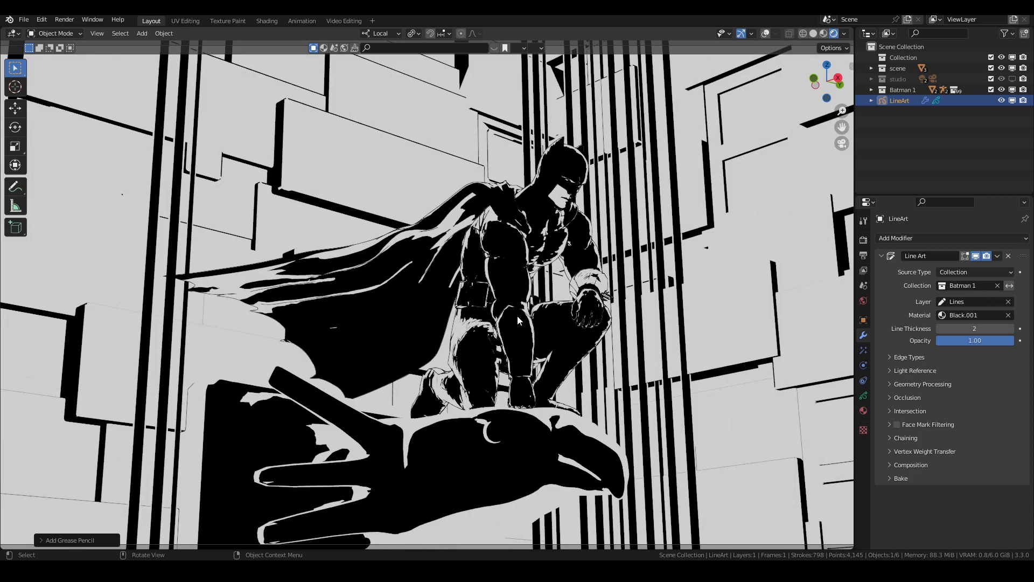
- Switch the viewport to solid shading with overlays hidden to show the Line Art strokes clearly
click(765, 33)
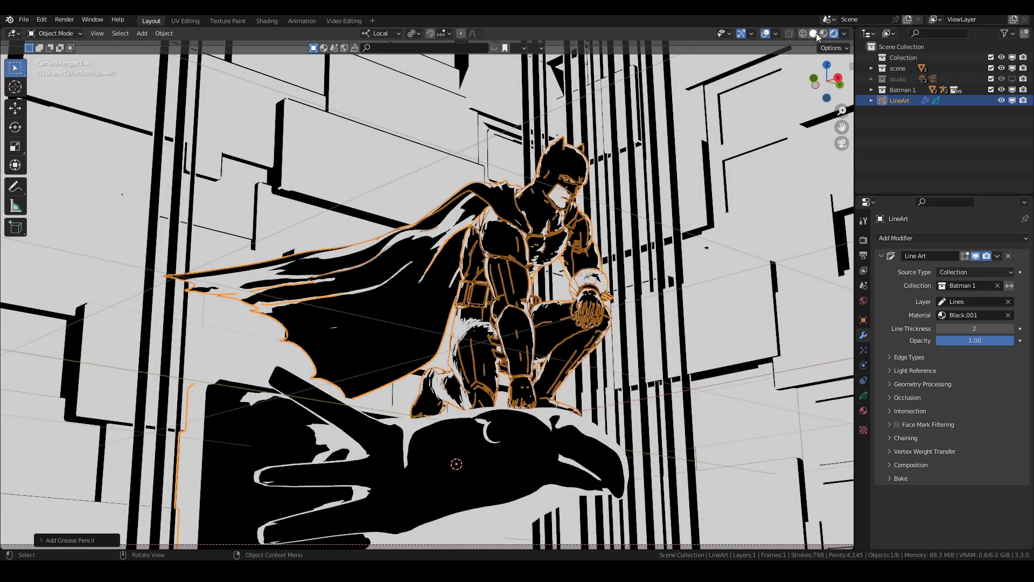
click(813, 34)
click(765, 33)
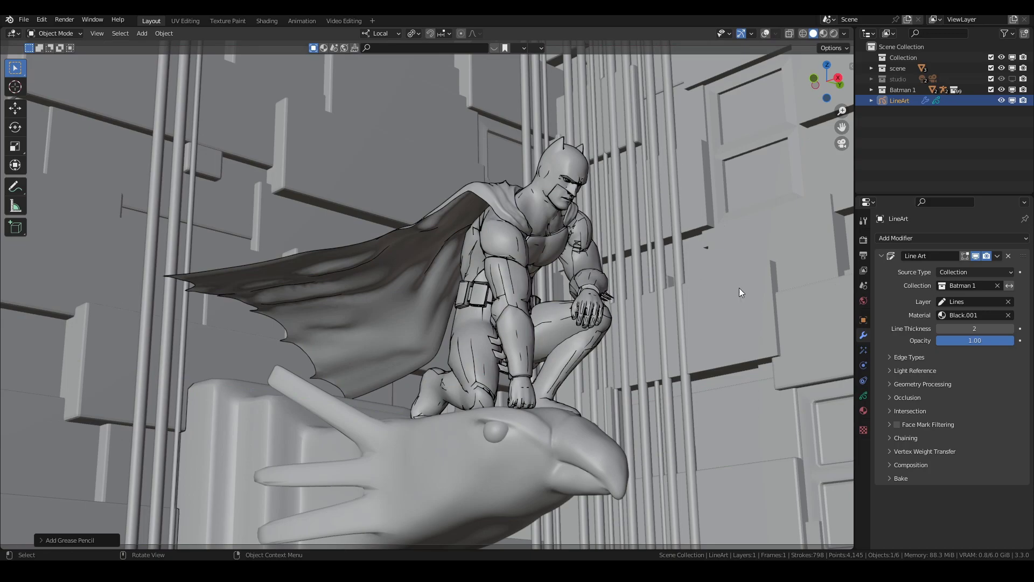
- Turn off Contour, Crease, Intersections, Edge Marks and Loose in the Line Art modifier's edge types
click(900, 357)
click(939, 387)
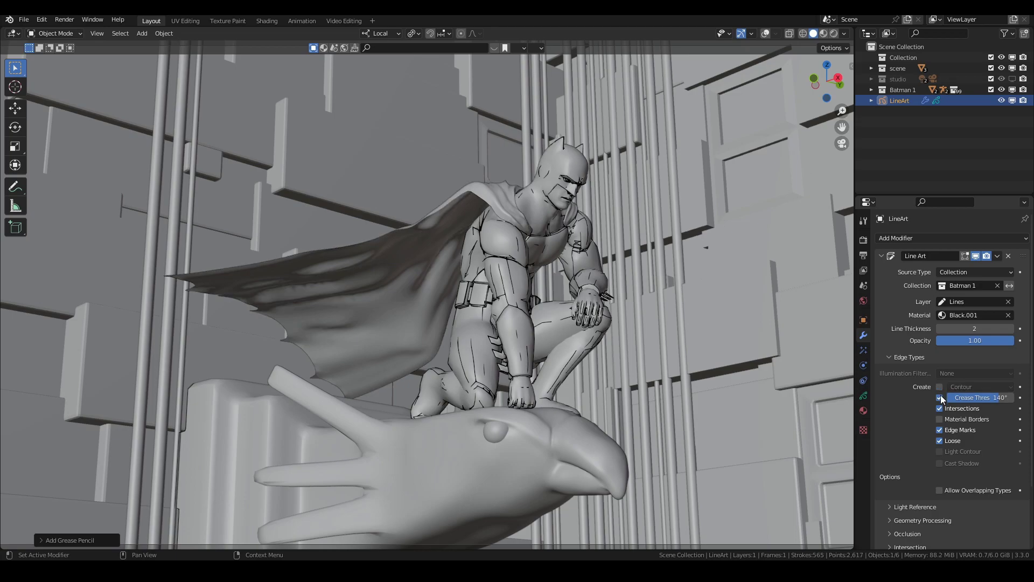
click(940, 397)
click(939, 409)
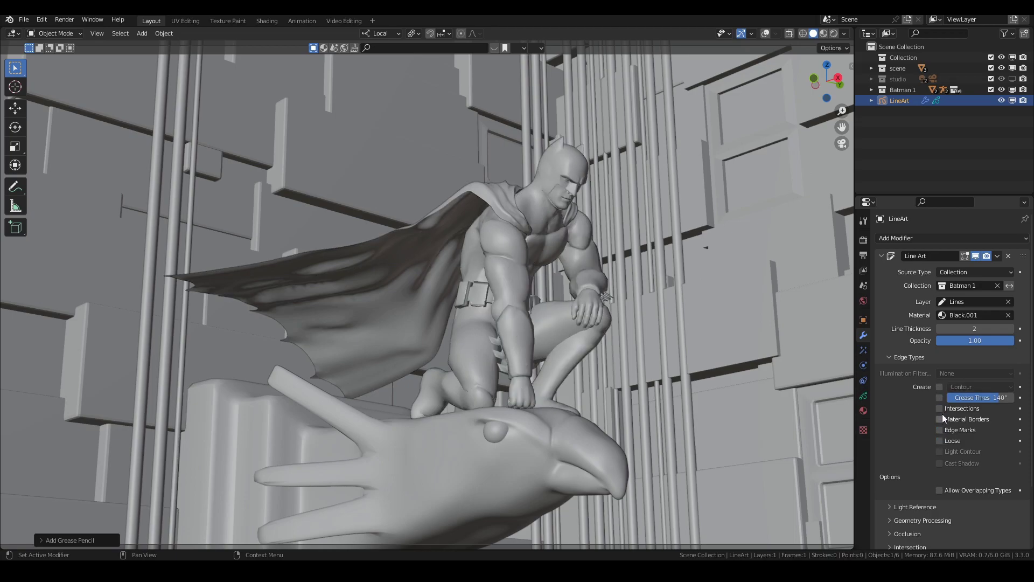
- Enable Contour, Intersections, Material Borders and Edge Marks in the Line Art edge types, trying Silhouette before returning to Contour
click(939, 386)
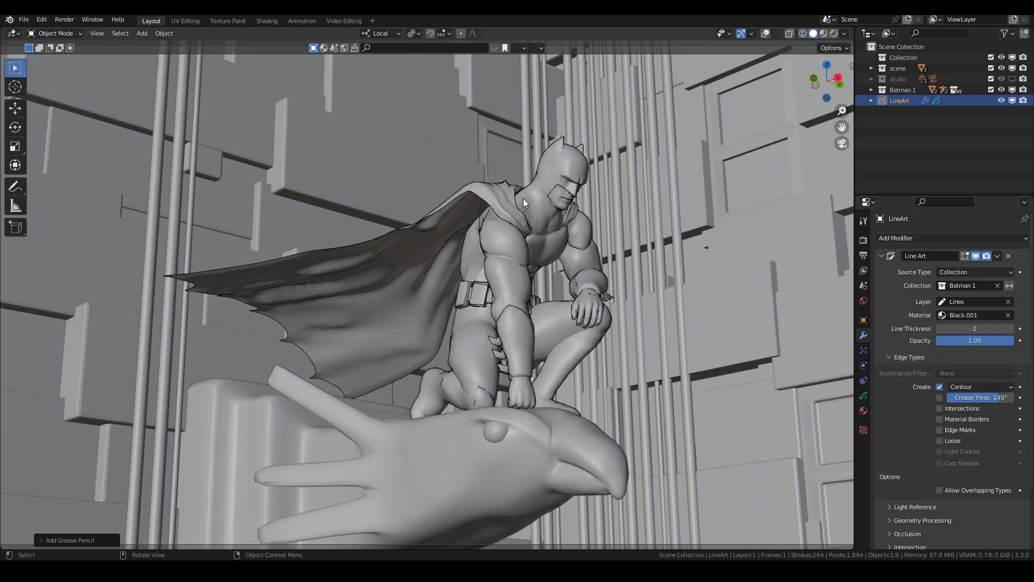
click(971, 384)
click(962, 409)
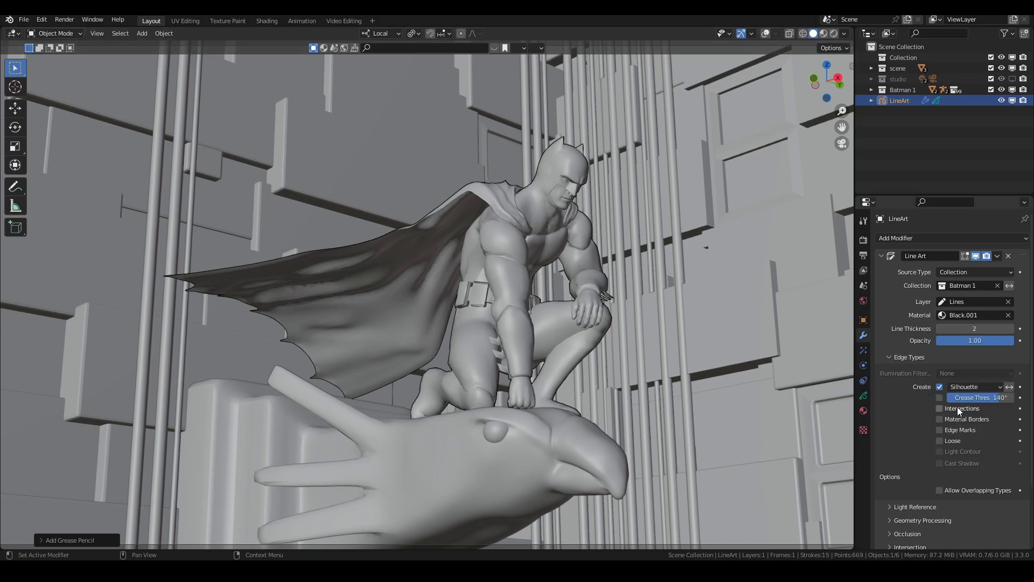
click(977, 385)
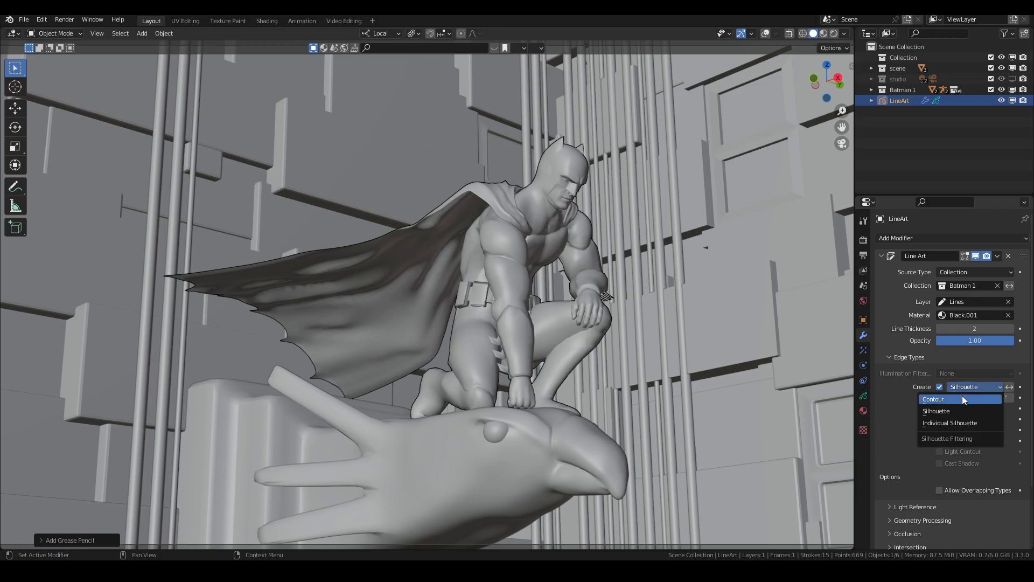
click(962, 397)
click(939, 409)
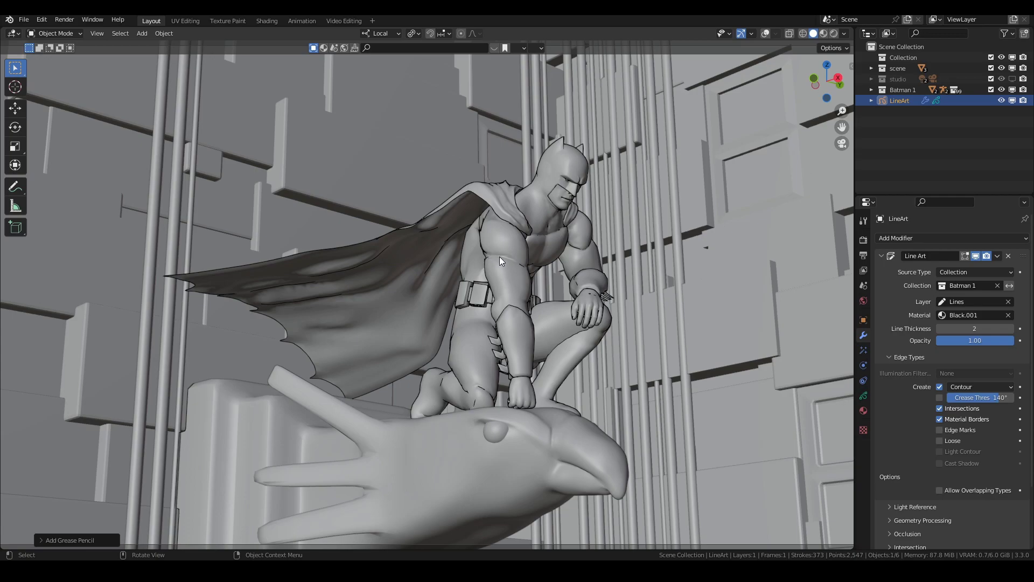
click(940, 429)
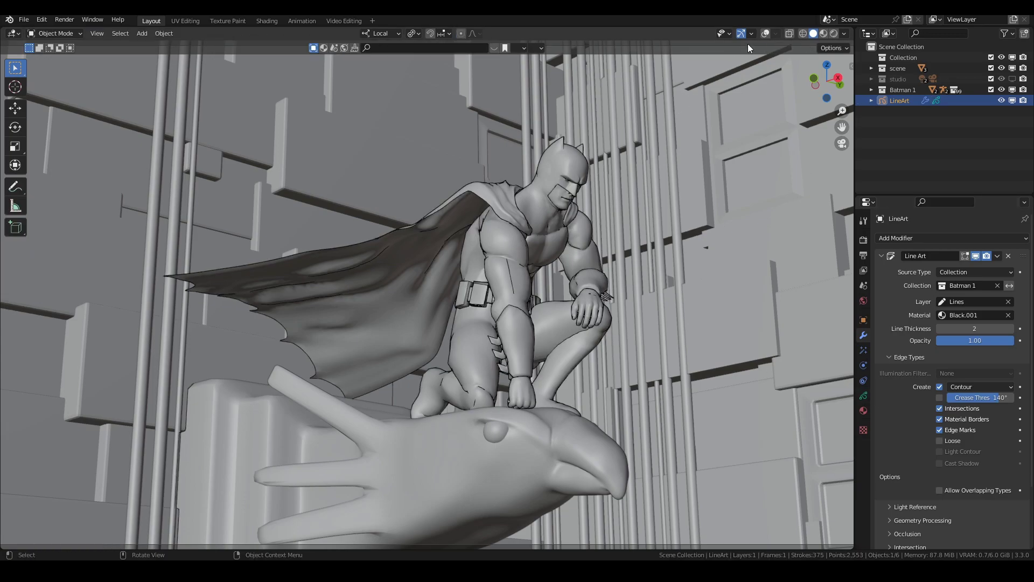
- Show the overlays again and mark another edge path along the Batman mesh's arm as a Freestyle edge
click(765, 34)
click(513, 245)
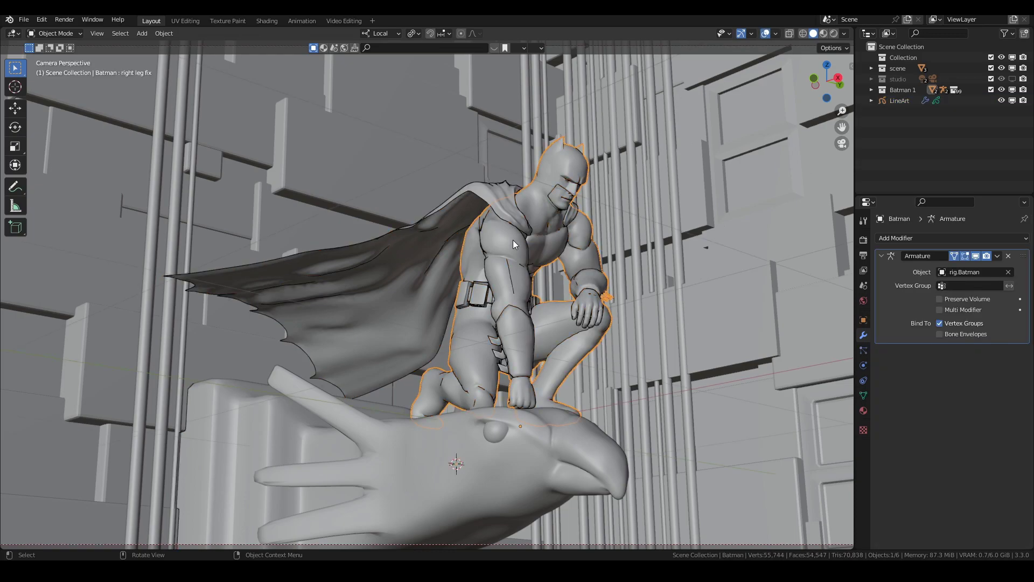
key(Tab)
scroll(538, 248, up, 2)
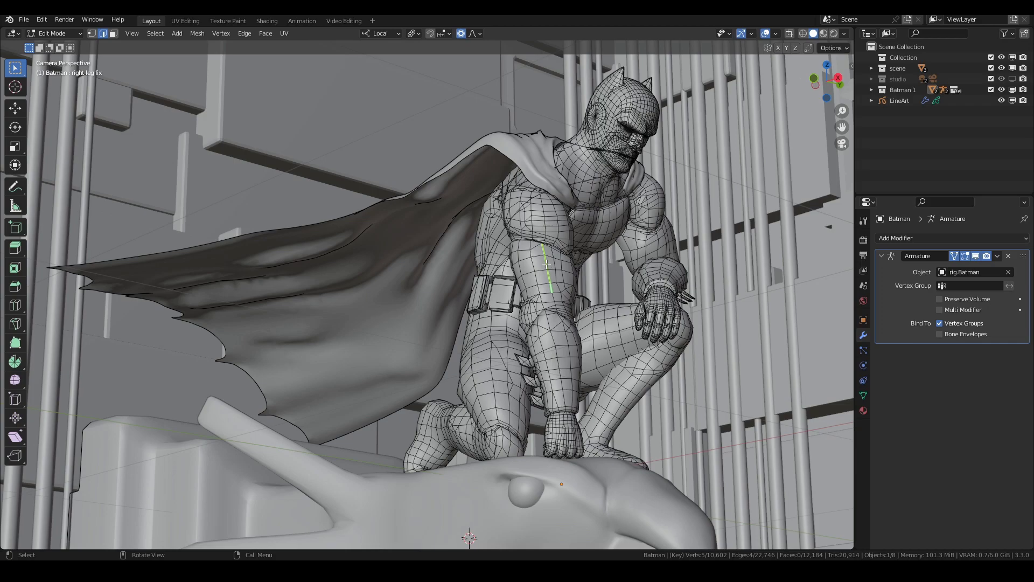
key(Tab)
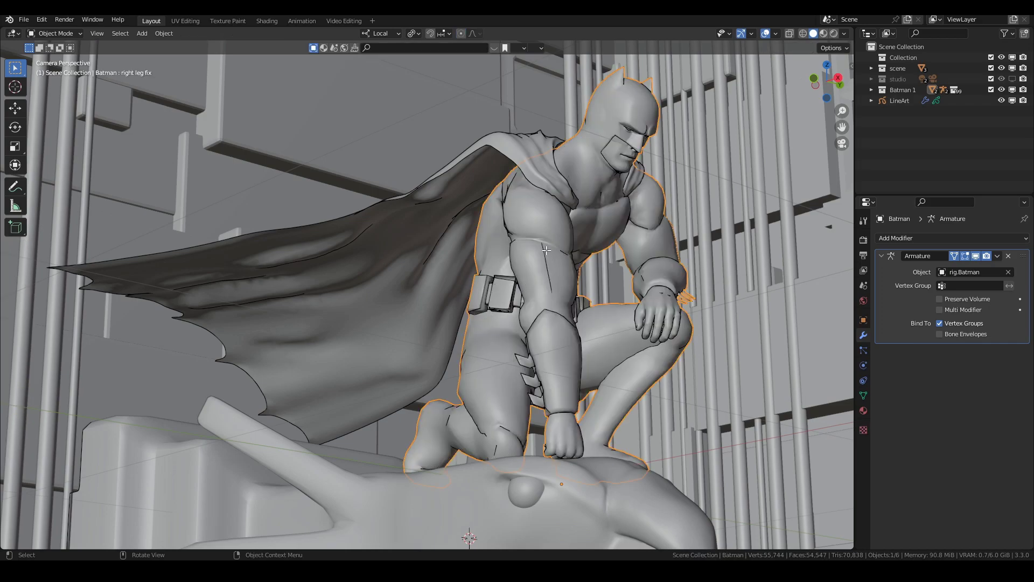
key(Tab)
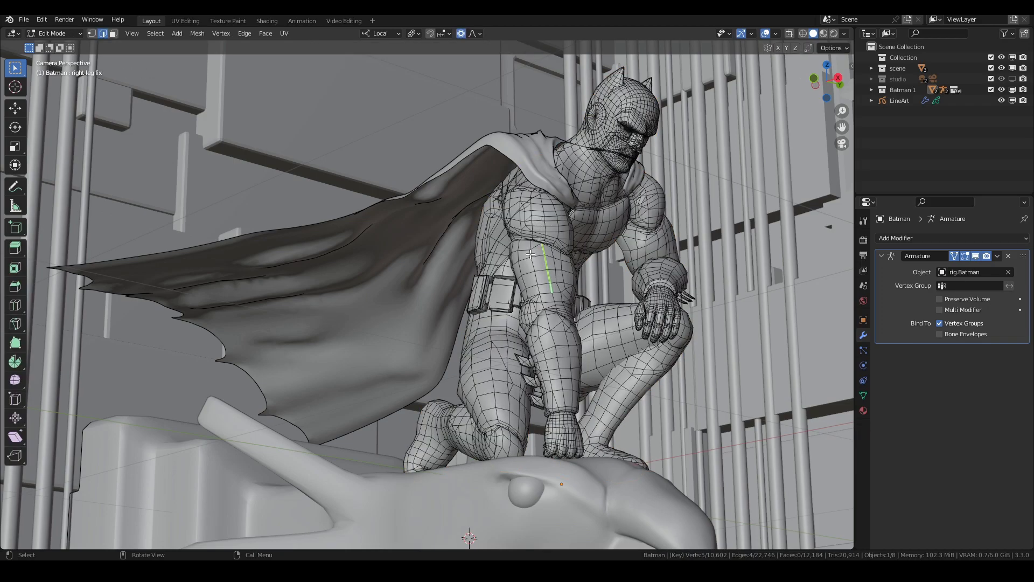
ctrl+click(536, 272)
right_click(519, 281)
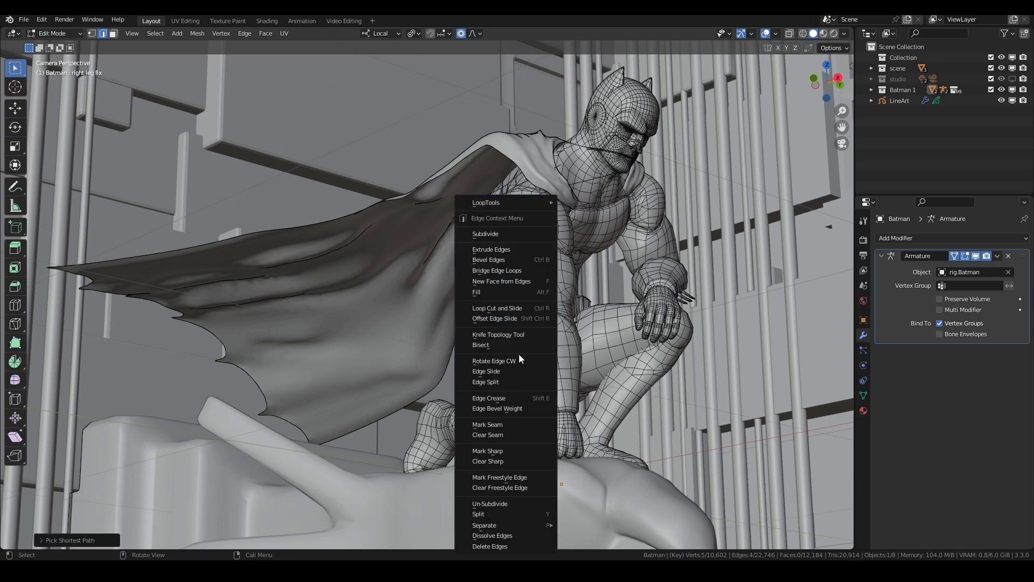
click(517, 478)
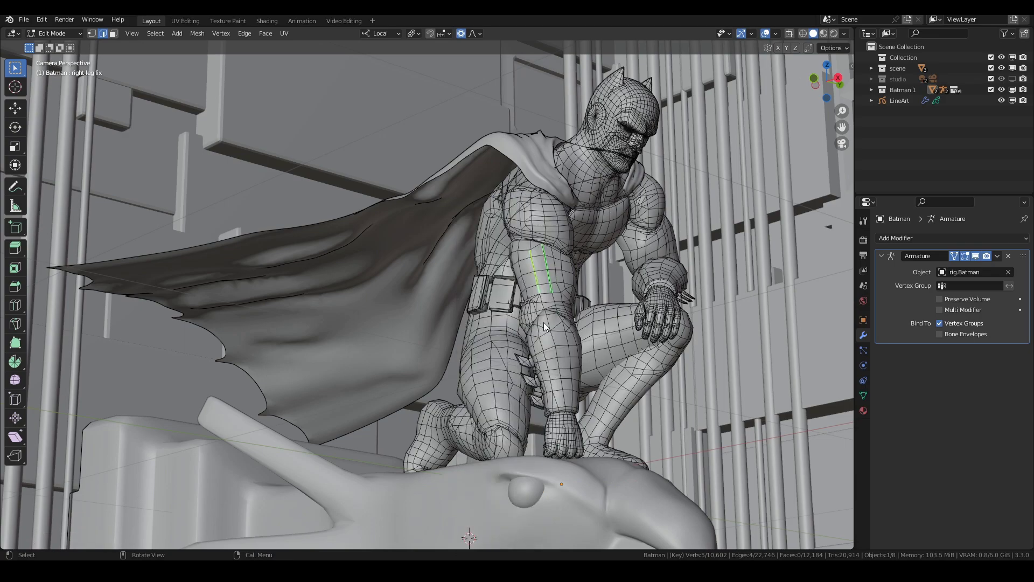
key(Tab)
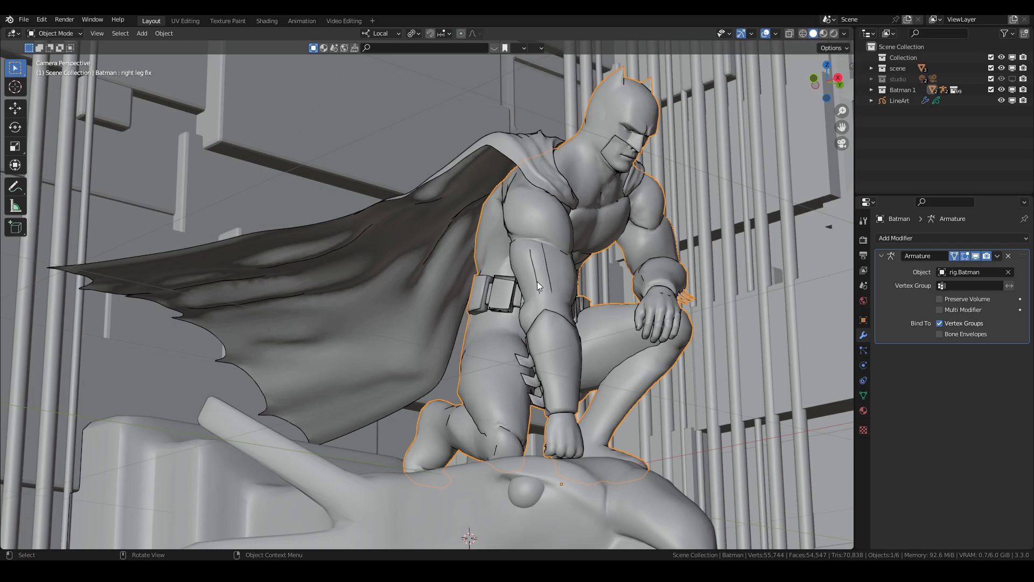
- Turn off Edge Marks in the LineArt object's Line Art modifier
key(Home)
click(898, 101)
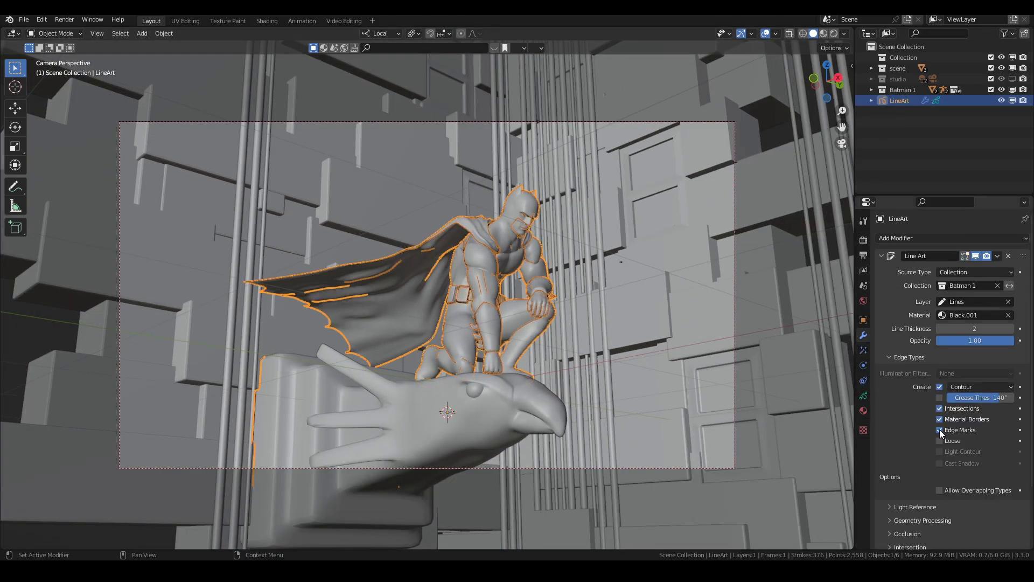
click(939, 429)
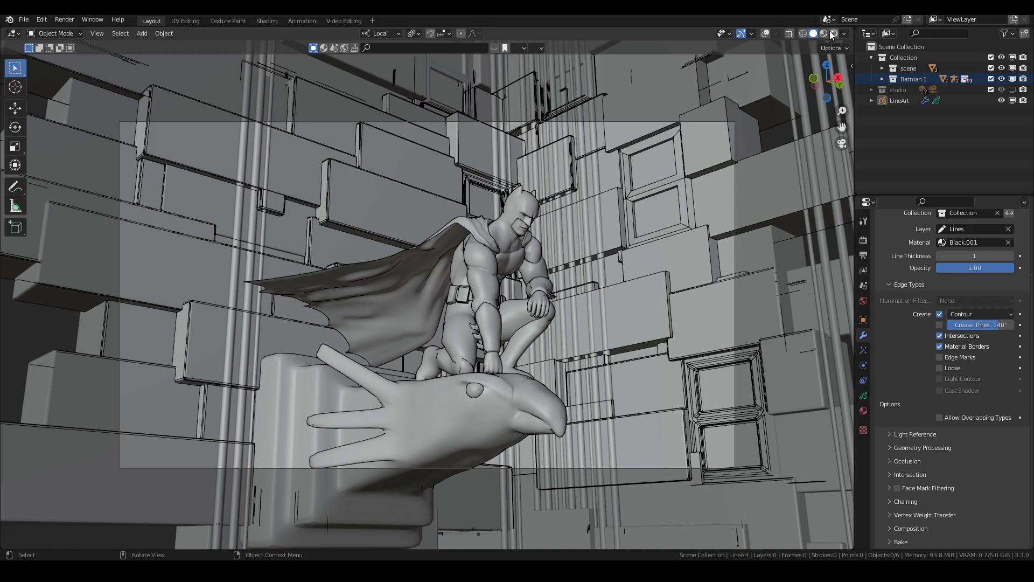
- Switch the viewport to rendered shading and hide the LineArt object in it
click(833, 34)
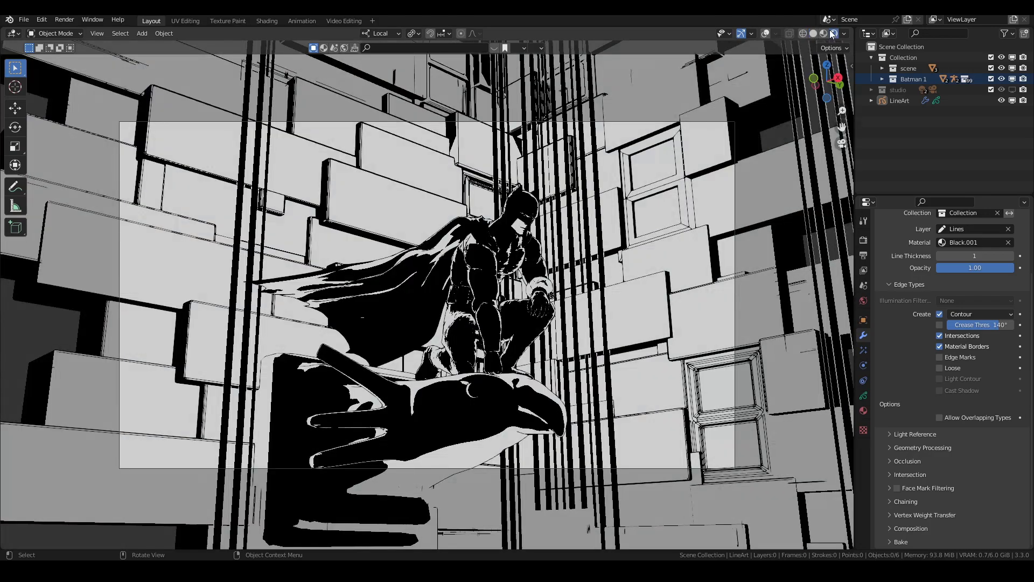
scroll(560, 217, up, 1)
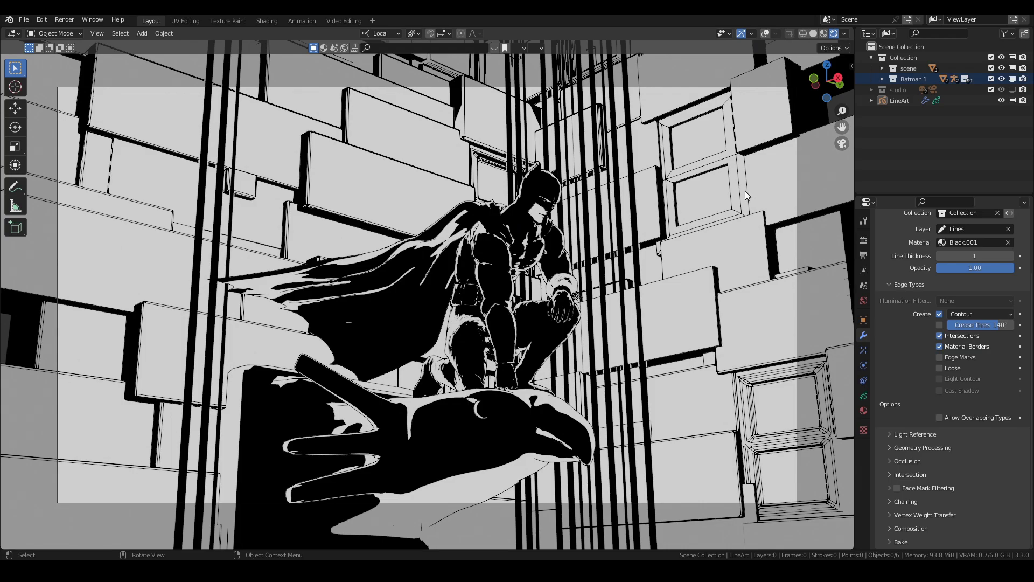
click(1012, 101)
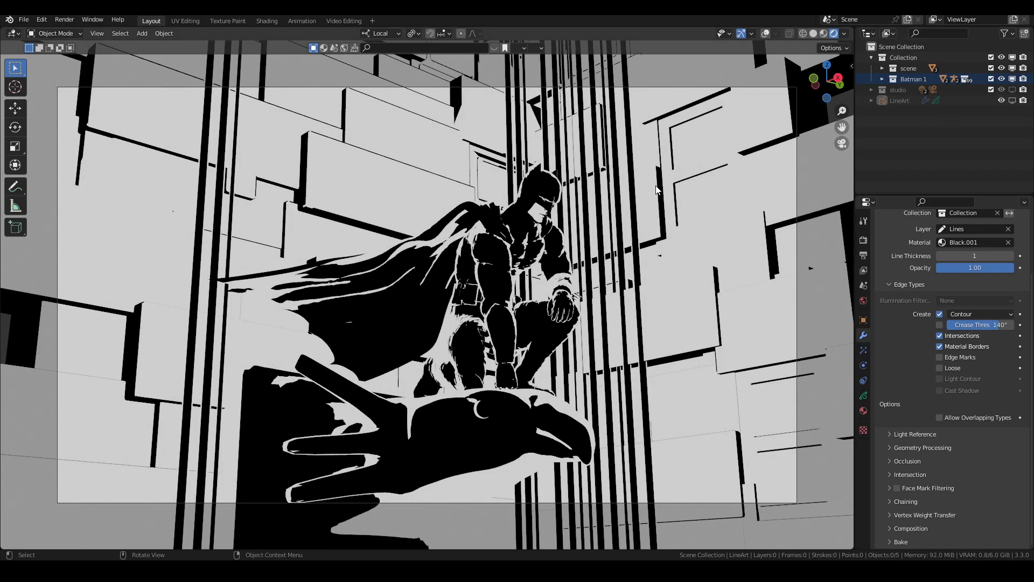
- Switch to the Shading workspace, hide the scene collection, and bring up the Batman mesh's batman body material nodes
click(268, 21)
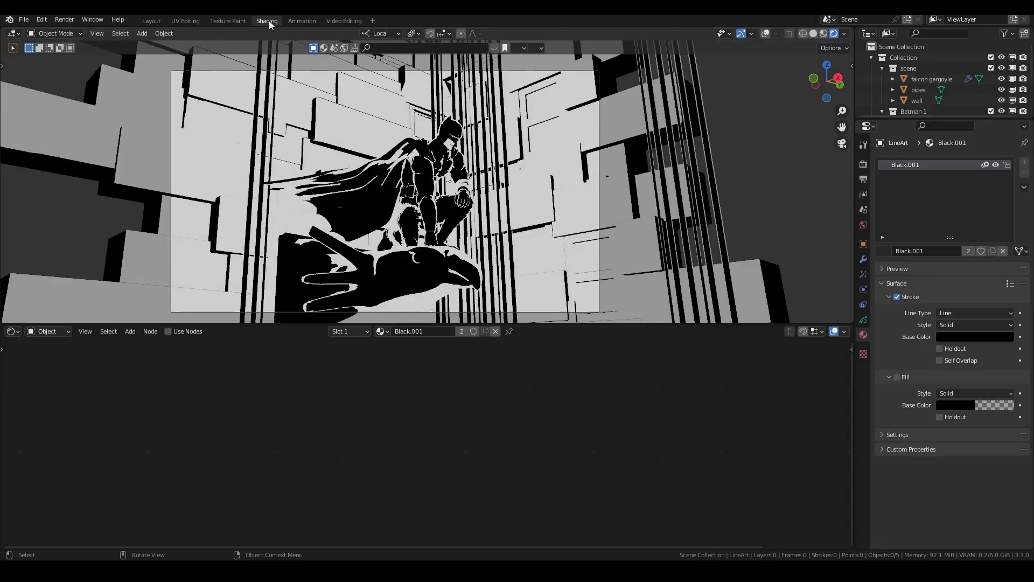
click(1012, 68)
click(871, 57)
click(871, 57)
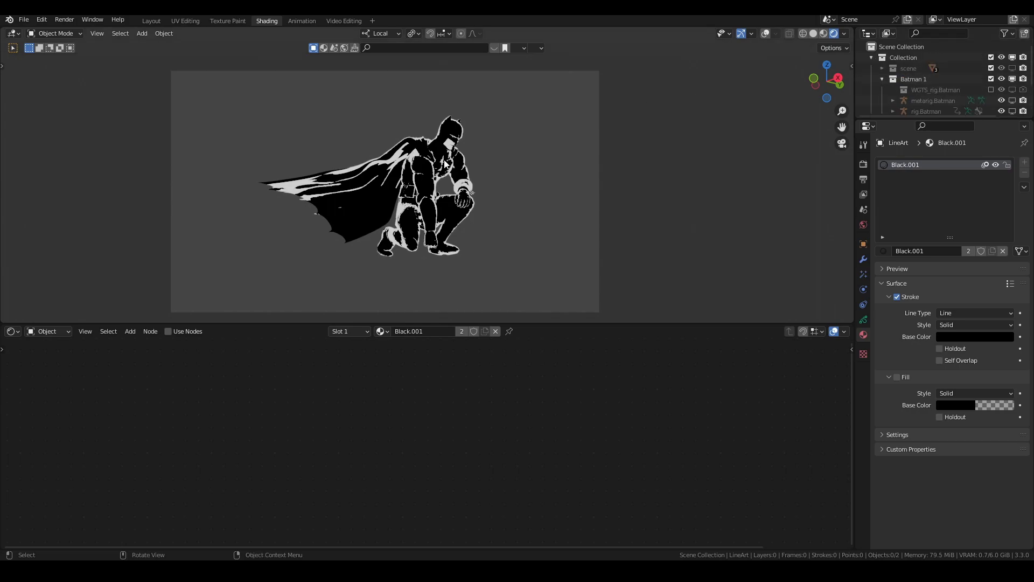
click(429, 175)
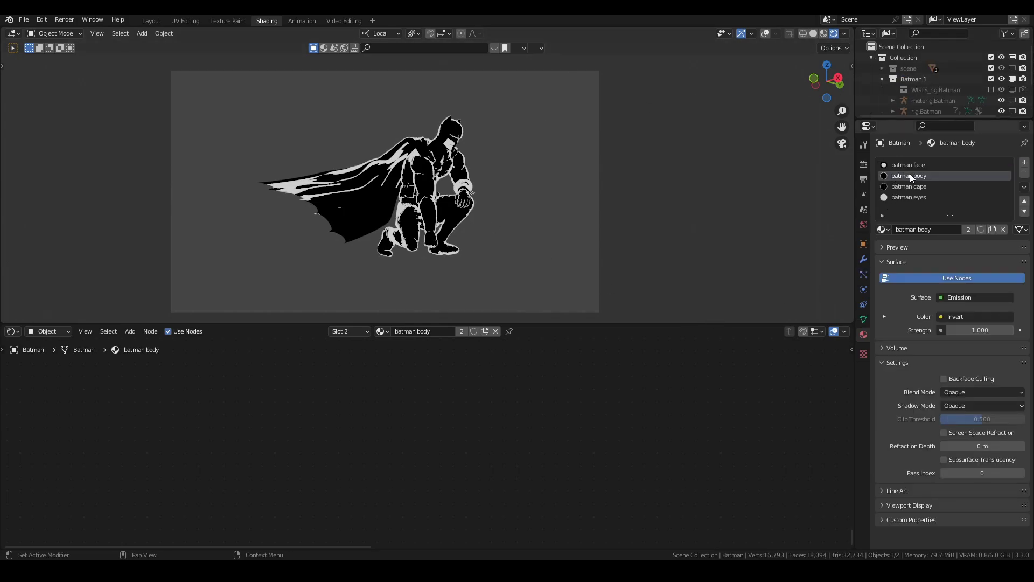
key(Home)
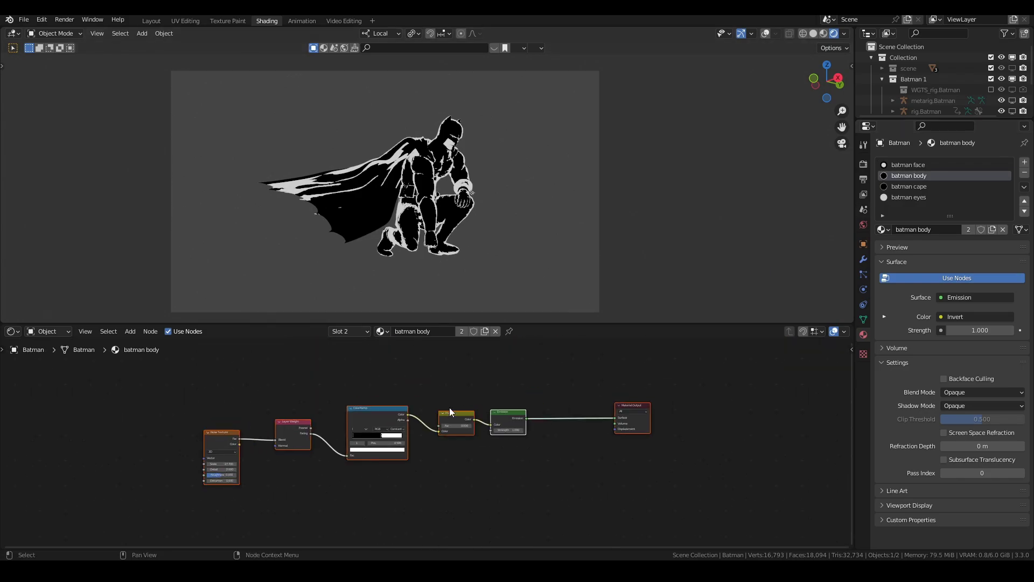
- Cut the link between the Emission and Material Output nodes and move the old node chain down out of the way
drag(181, 383, 482, 461)
ctrl+right_drag(559, 403, 566, 431)
drag(181, 384, 500, 450)
key(g)
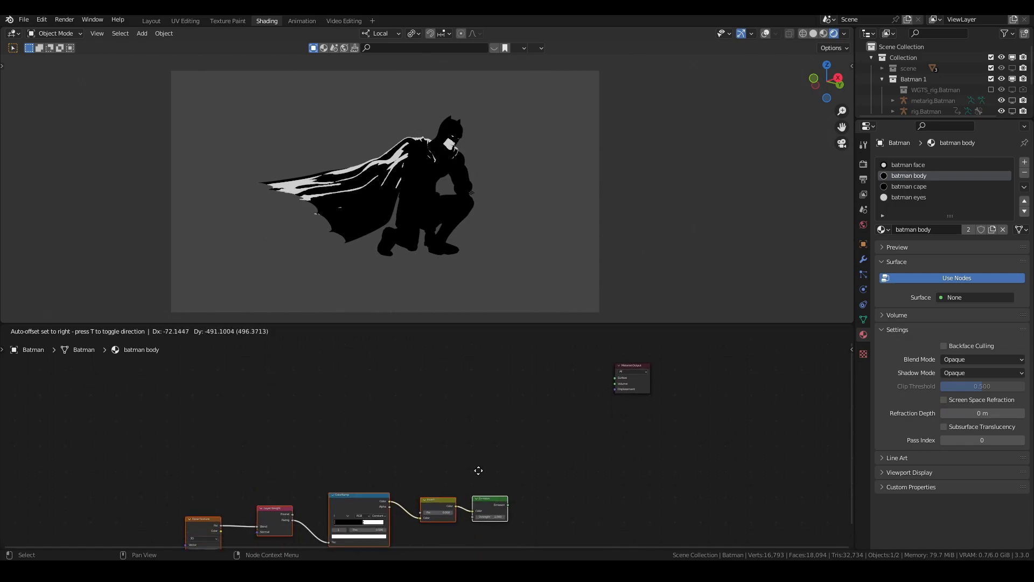
click(474, 463)
scroll(463, 461, up, 3)
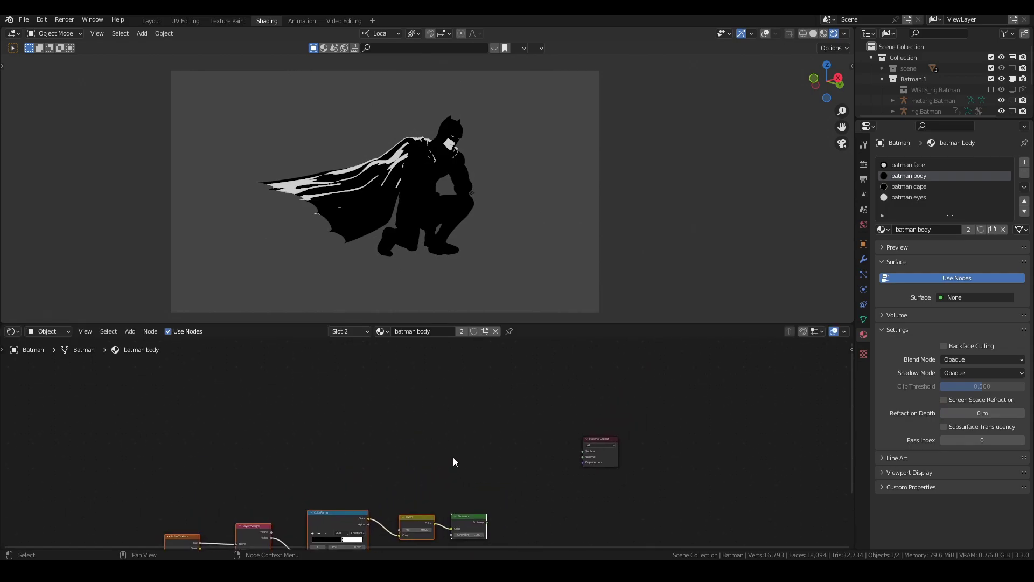
- Check that the render engine is Eevee, and add Diffuse BSDF and Shader to RGB nodes to the batman body material
click(863, 164)
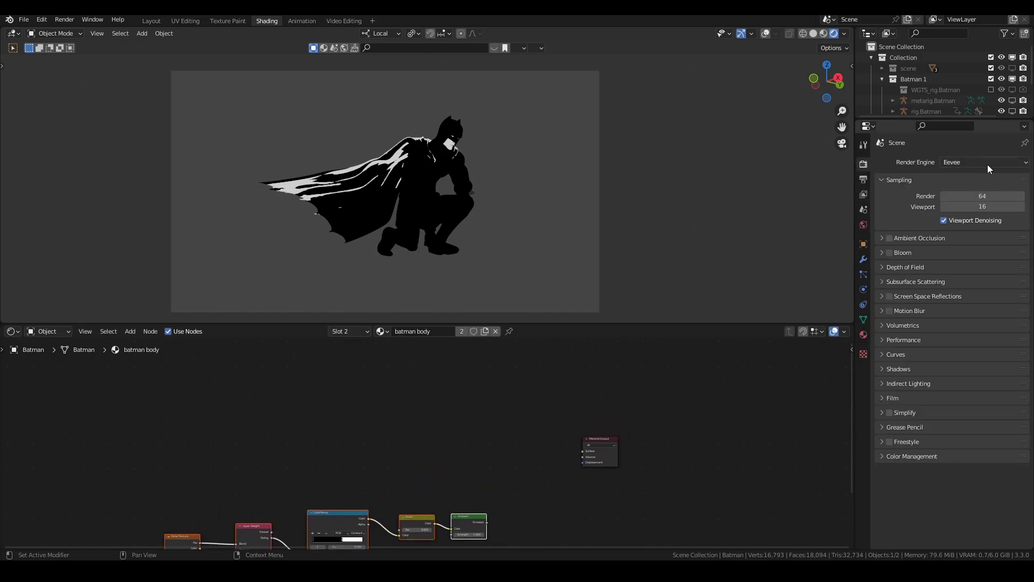
key(shift+a)
click(435, 375)
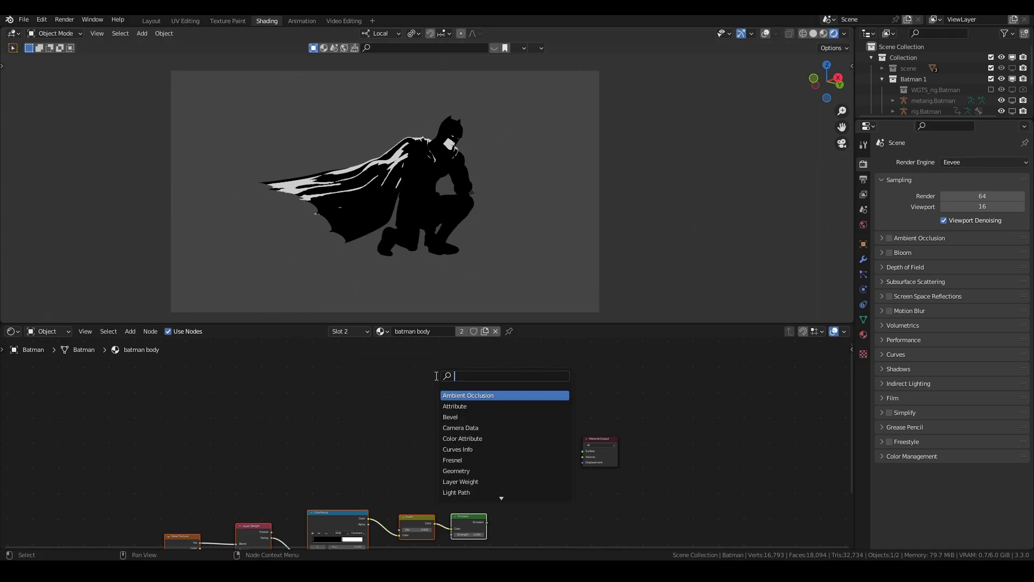
text(dif)
click(483, 395)
click(403, 419)
key(shift+a)
text(shader)
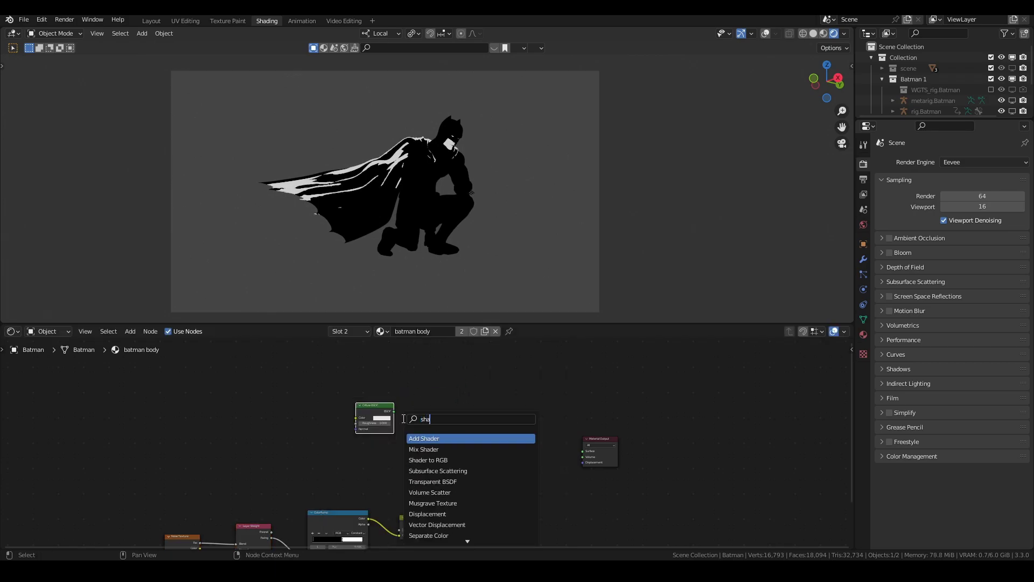
click(428, 459)
click(450, 434)
- Add a ColorRamp node and link Diffuse BSDF, Shader to RGB and ColorRamp in sequence to the Material Output's Surface
key(shift+a)
click(436, 425)
text(colo)
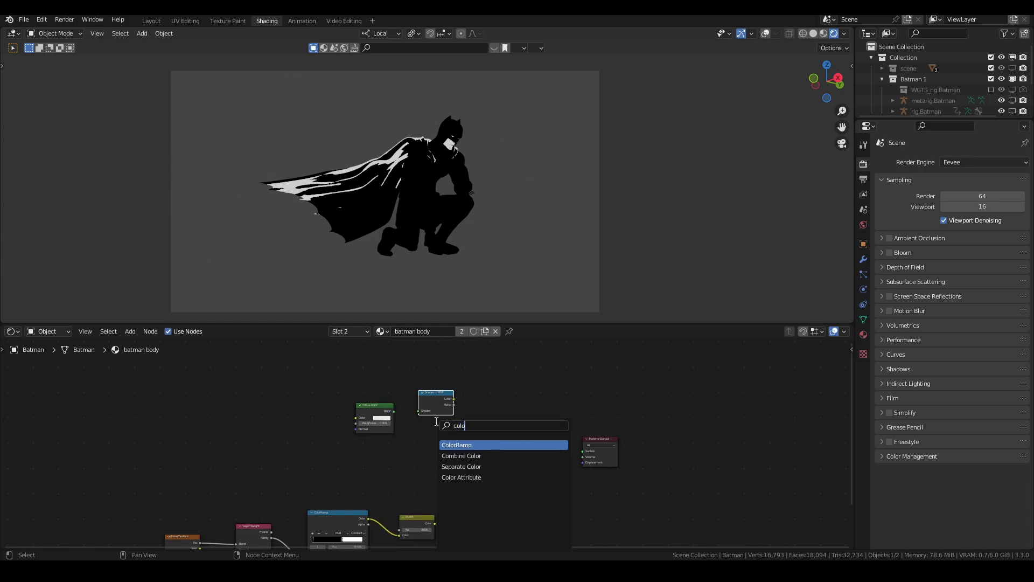
click(474, 444)
click(463, 405)
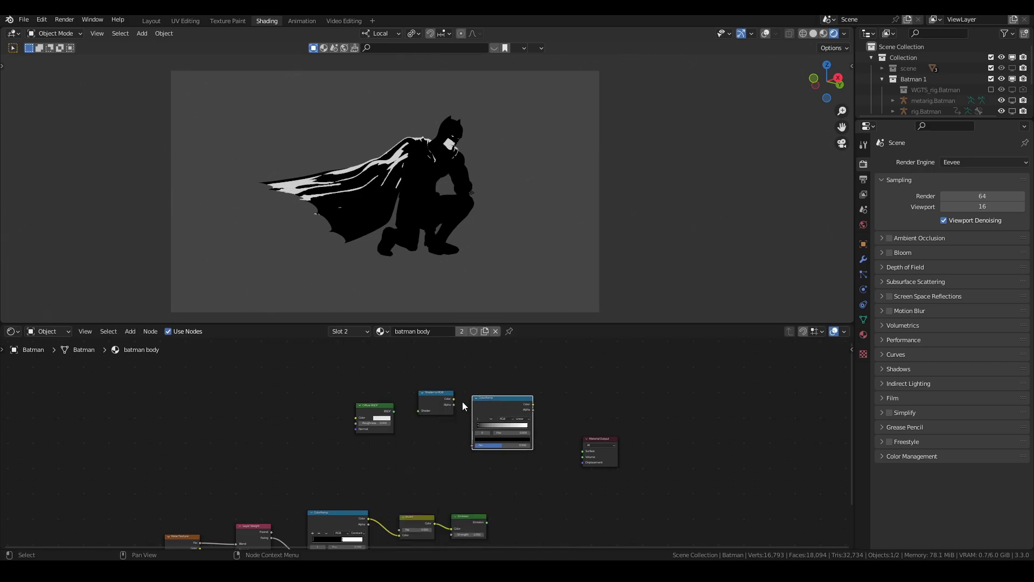
drag(405, 416, 476, 447)
drag(532, 403, 580, 451)
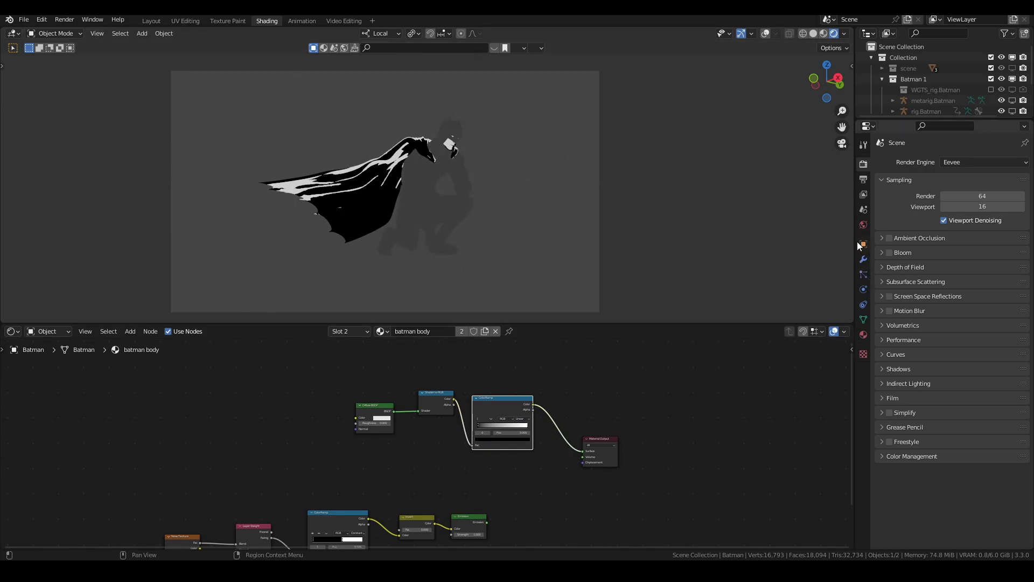
- Set the World background strength to 0
click(863, 225)
drag(971, 248, 901, 250)
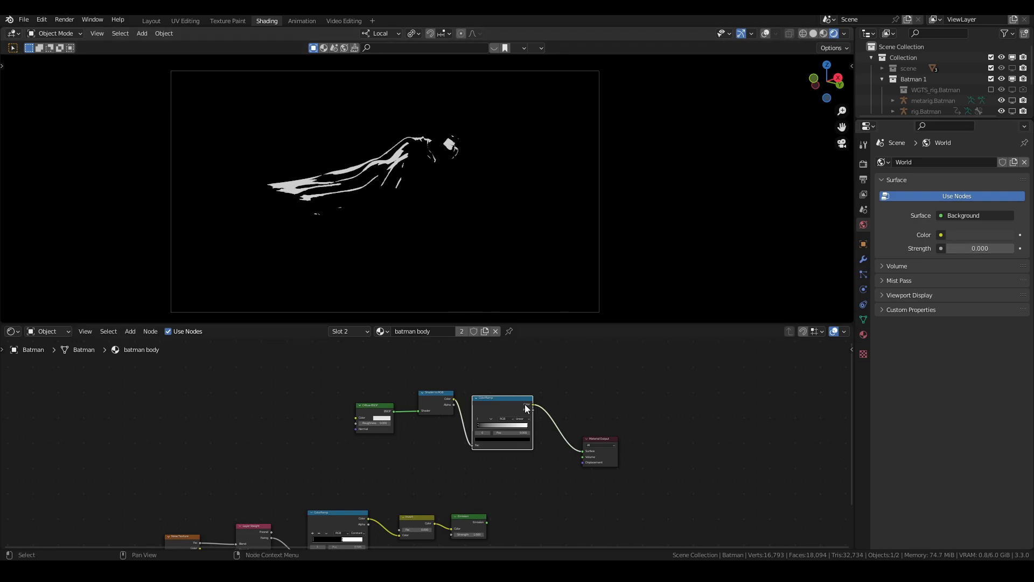
scroll(527, 409, up, 2)
scroll(526, 410, up, 1)
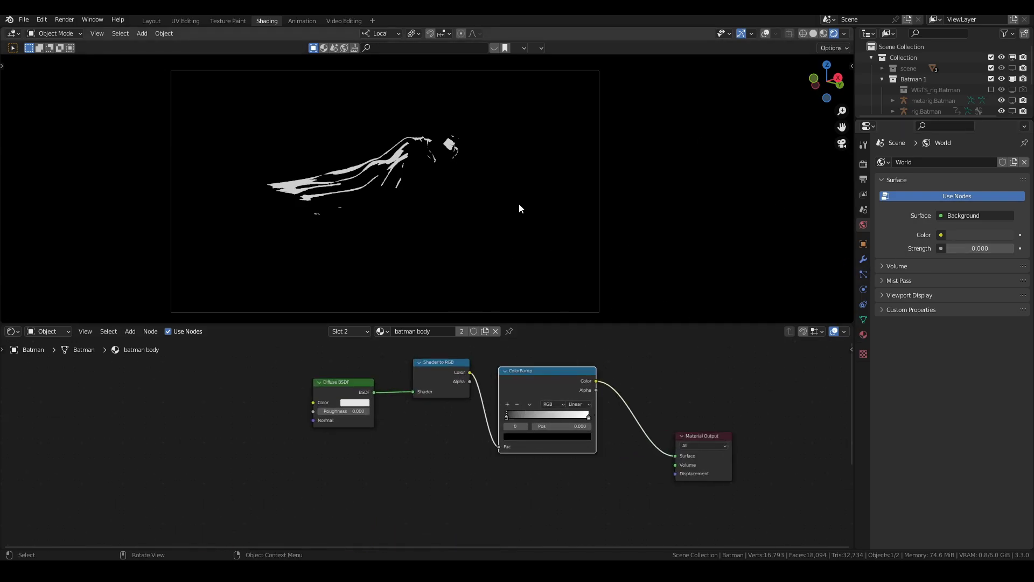
- Enable the studio collection and its Point light in the viewport
scroll(948, 82, down, 3)
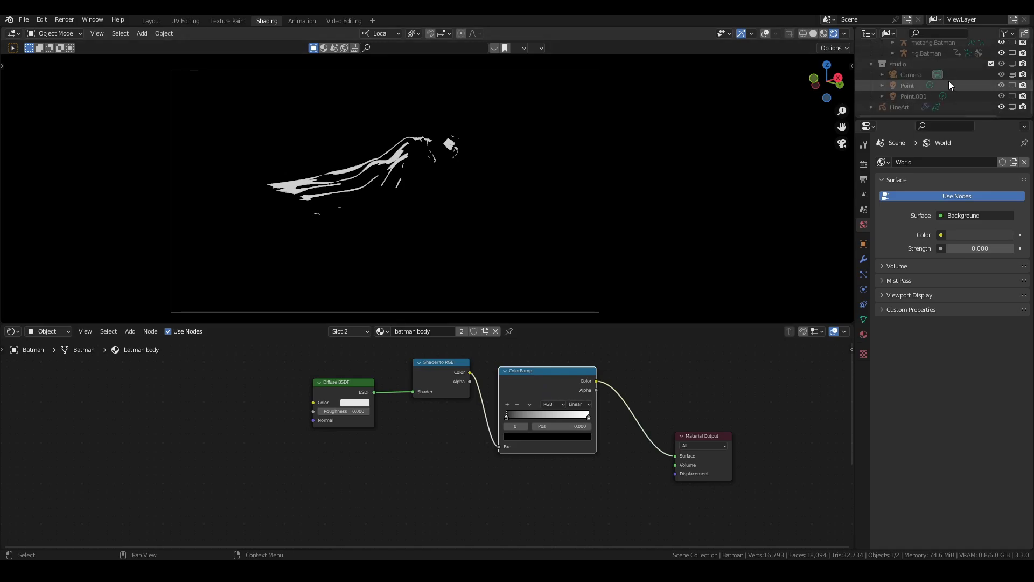
drag(1013, 88, 1013, 64)
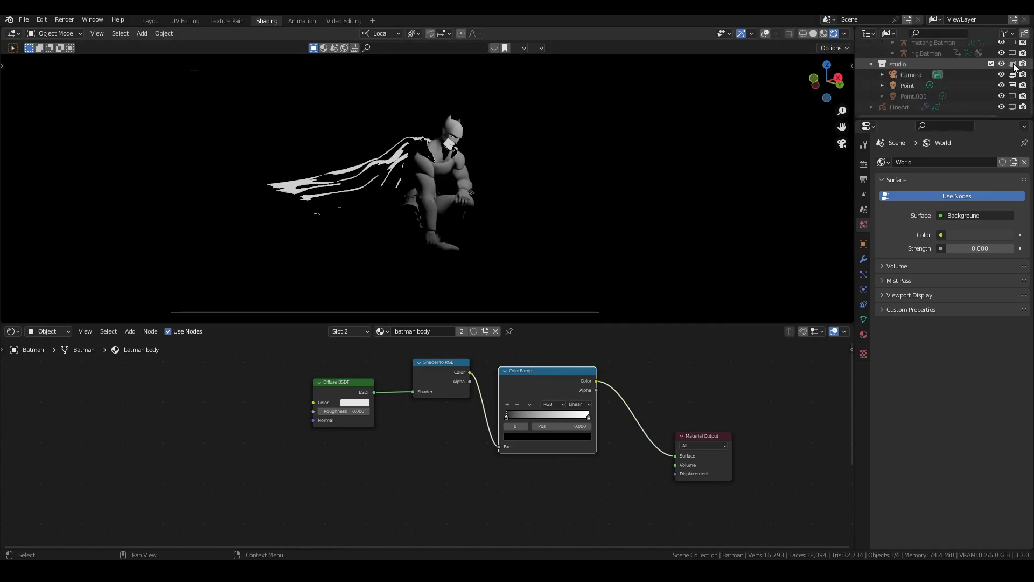
scroll(489, 157, up, 1)
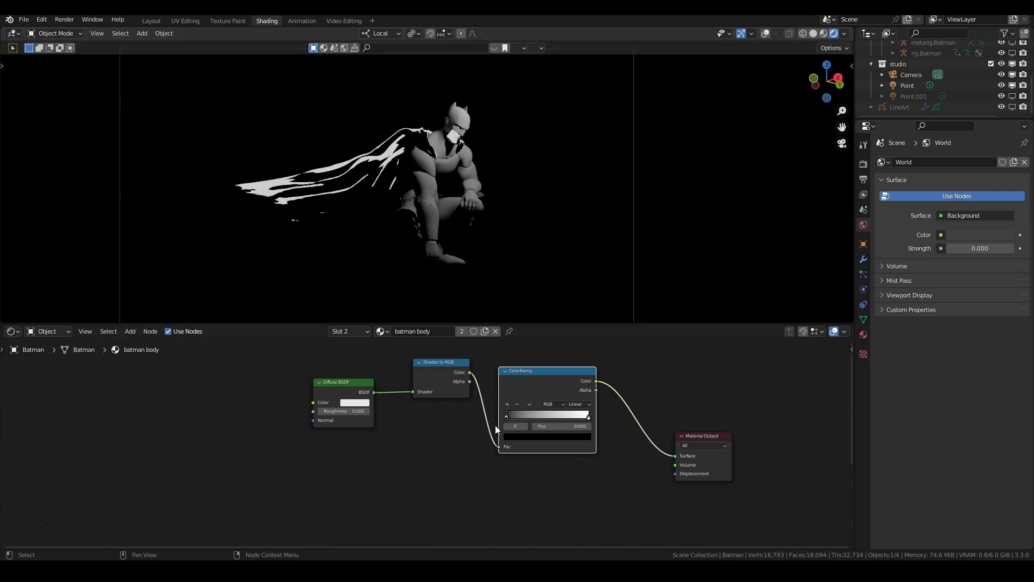
- Set the ColorRamp interpolation to Constant and move its white stop to about 0.118
click(579, 404)
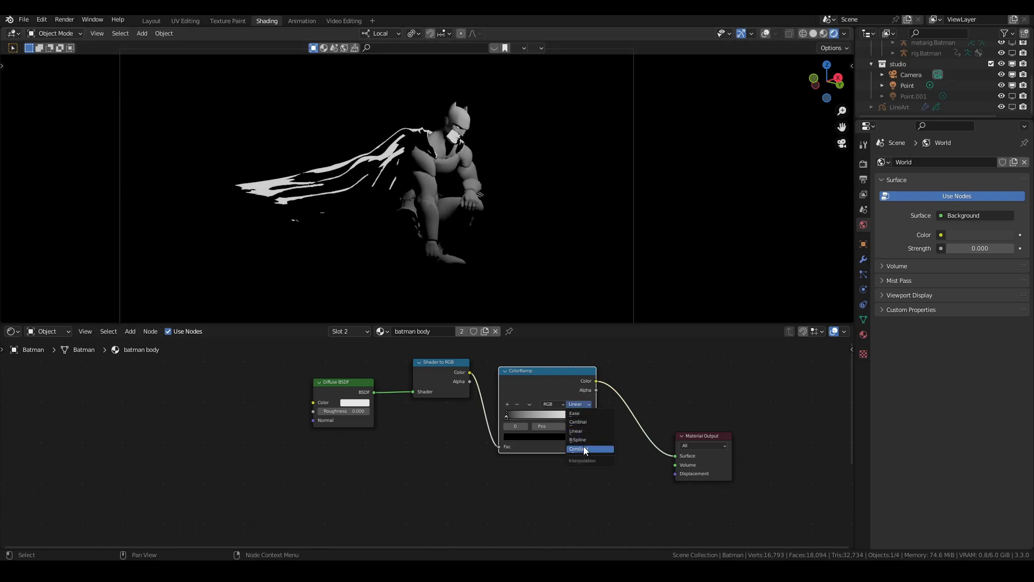
click(586, 449)
drag(591, 418, 509, 417)
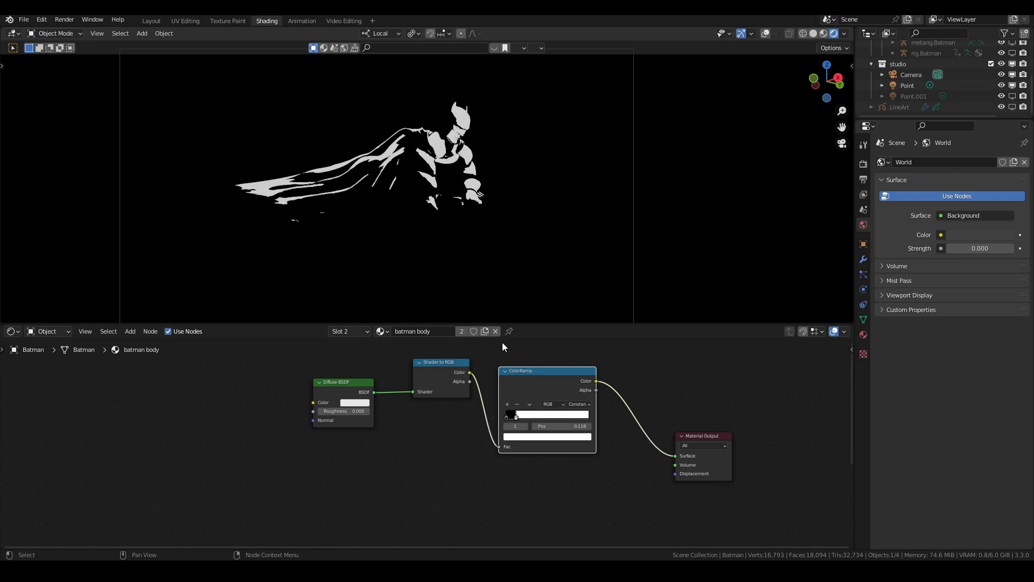
- Try a third ColorRamp stop that returns to black beyond about 0.186, and remove it
click(507, 403)
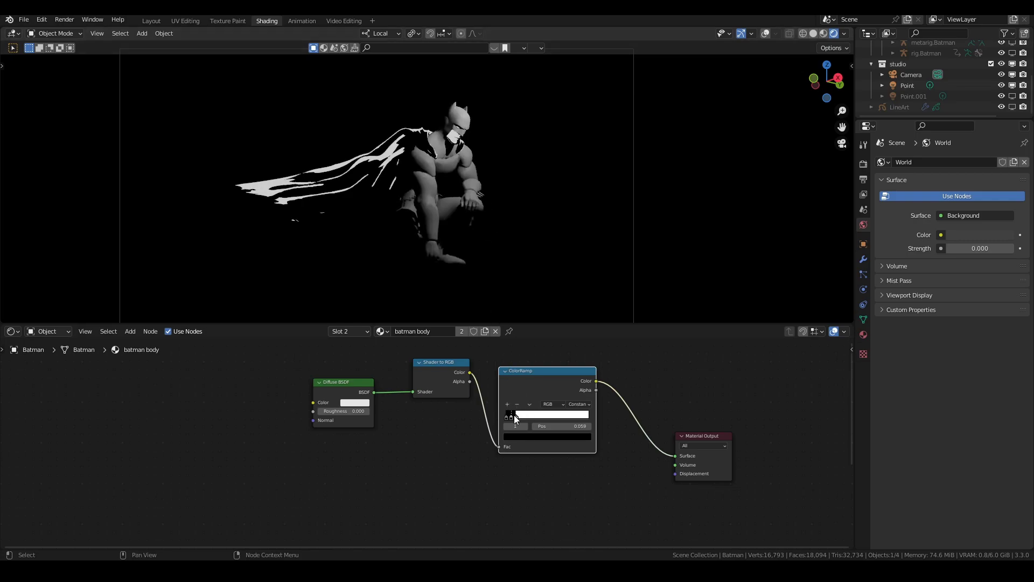
drag(511, 416, 522, 419)
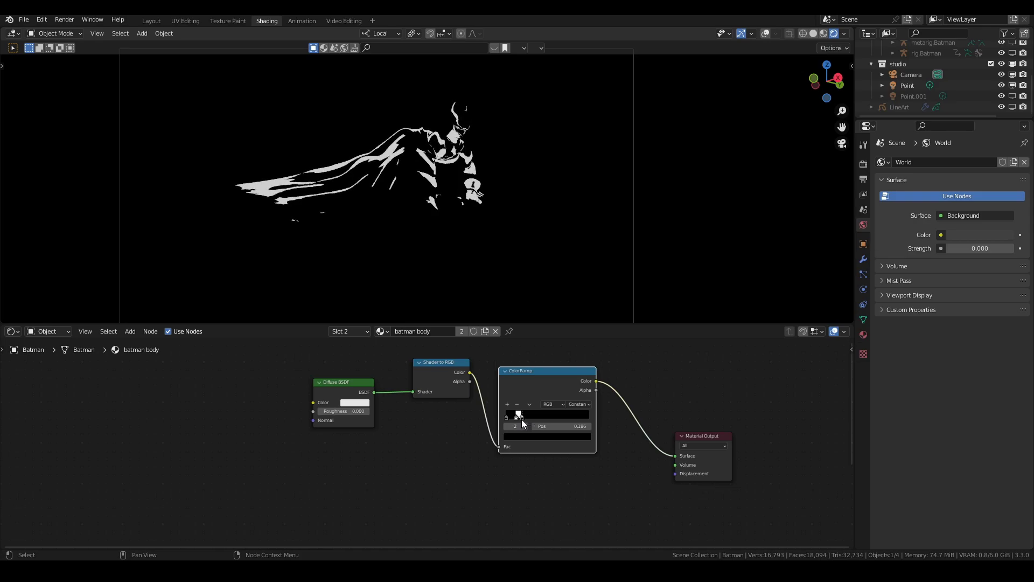
click(517, 403)
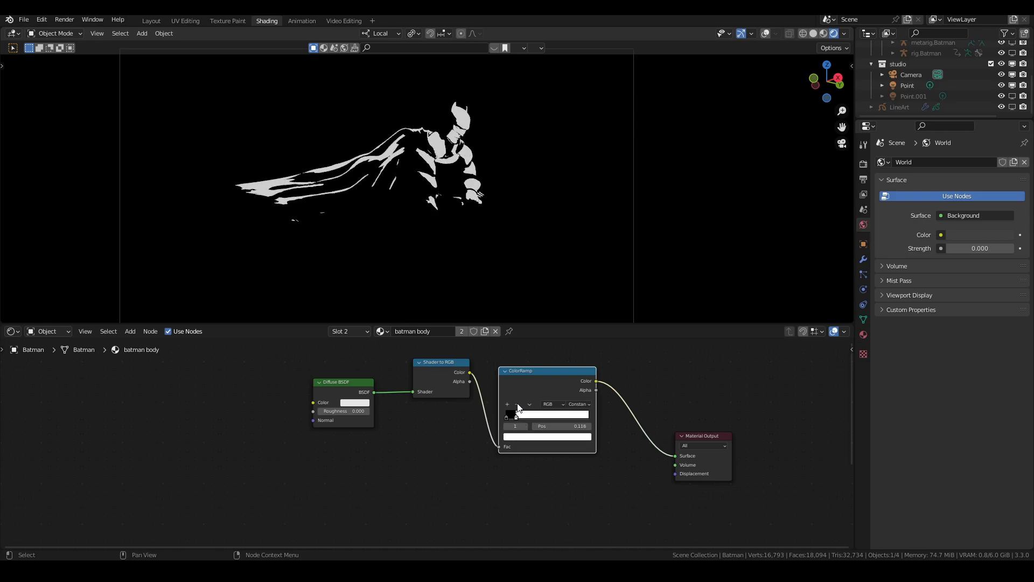
- Fine-tune the ColorRamp's white stop slightly toward the black stop to widen the lit areas on the body
key(g)
click(520, 415)
drag(521, 414, 518, 415)
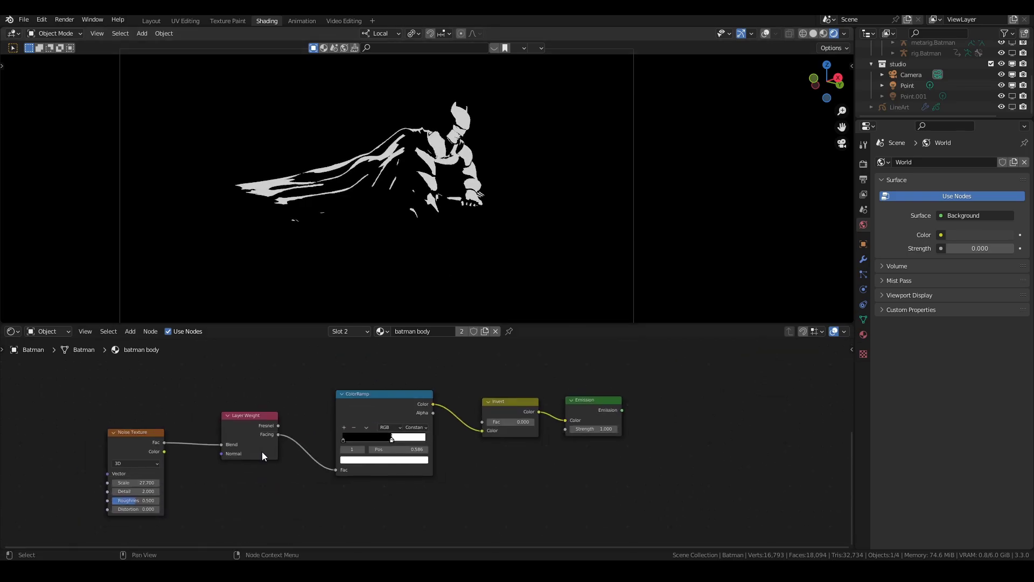
- Detach the Noise Texture from the Layer Weight node and connect its Fac output to the Diffuse BSDF color
scroll(226, 458, up, 2)
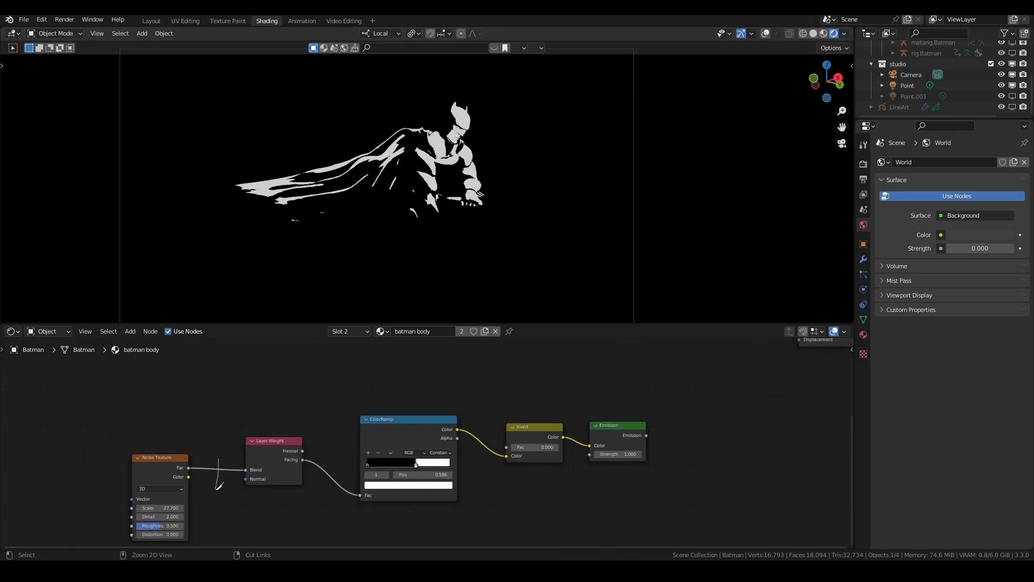
ctrl+right_drag(190, 461, 197, 474)
scroll(198, 470, up, 2)
drag(179, 477, 264, 370)
drag(179, 484, 398, 405)
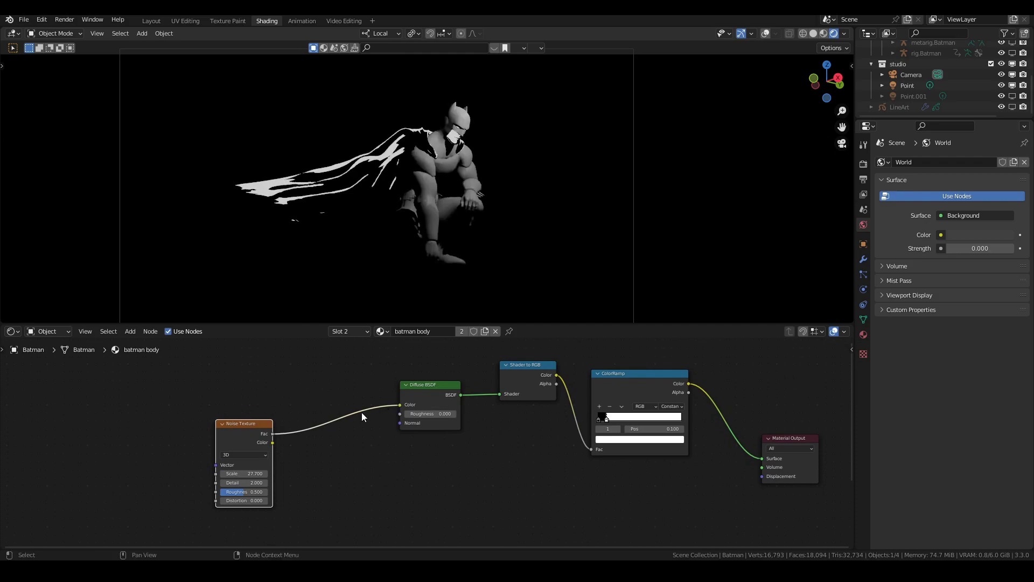
- Set the Noise Texture scale to 5.8 and move the node closer to the Diffuse BSDF
scroll(313, 259, up, 5)
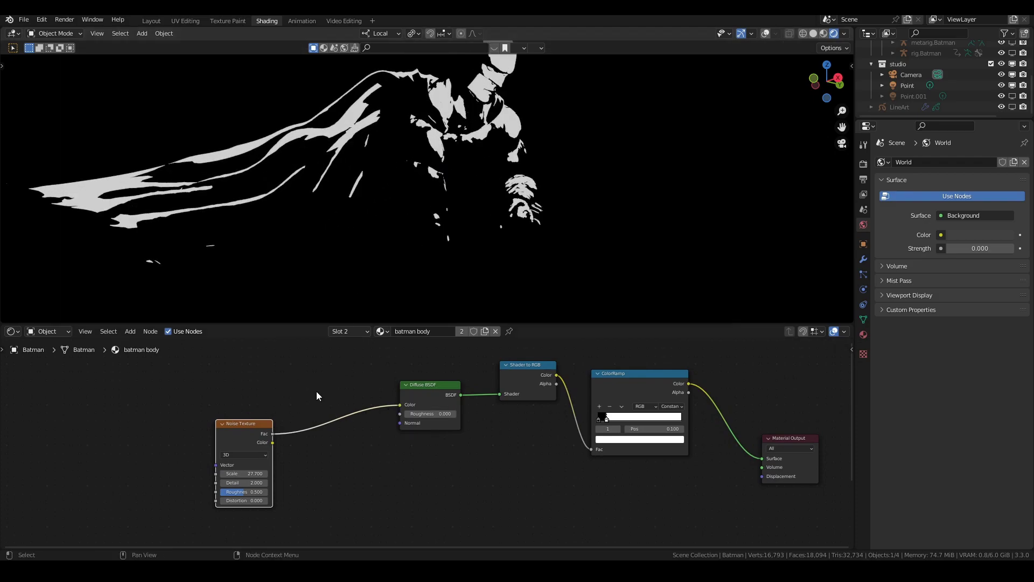
drag(245, 473, 165, 473)
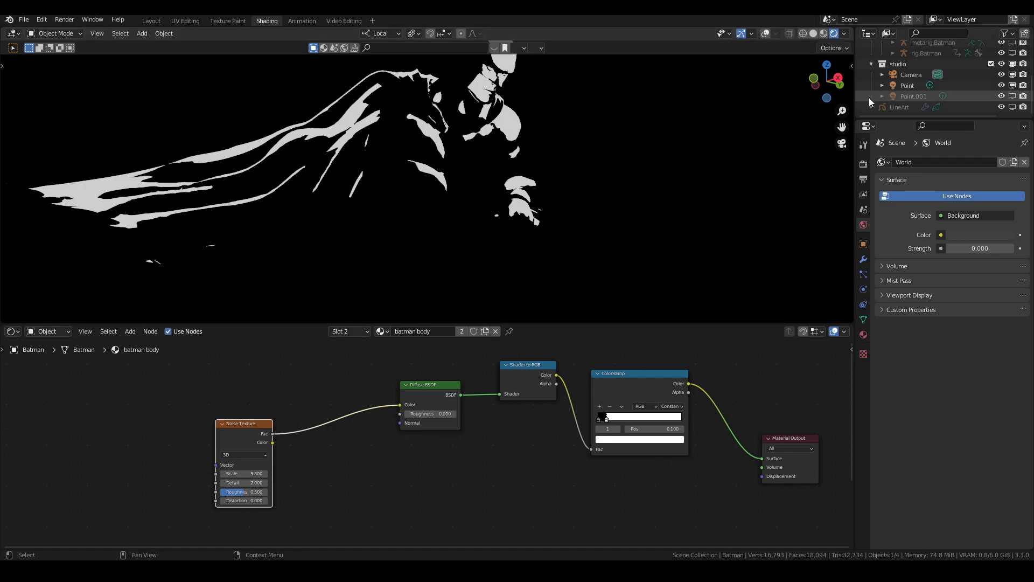
scroll(426, 439, down, 1)
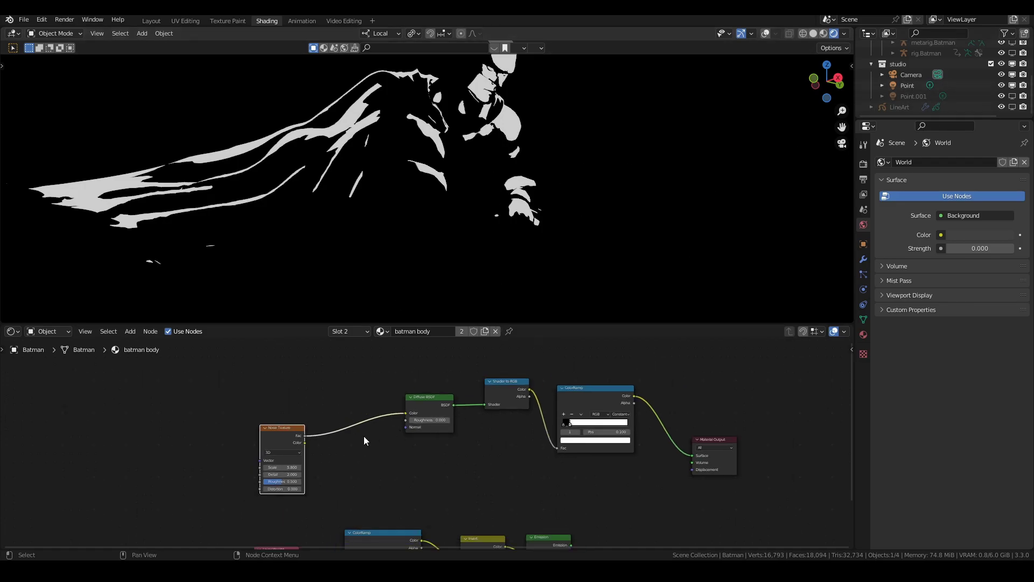
drag(282, 428, 339, 413)
ctrl+scroll(590, 399, down, 3)
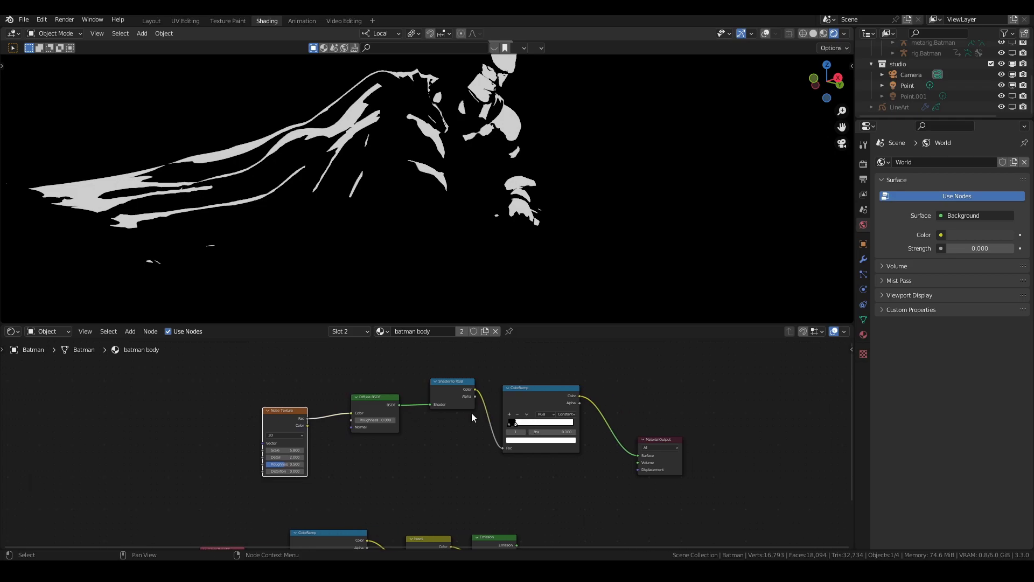
- Replace the batman cape nodes with a copy of the body's Noise Texture, Diffuse BSDF, Shader to RGB and ColorRamp chain, linked to the output Surface
drag(244, 376, 543, 477)
shift+click(544, 389)
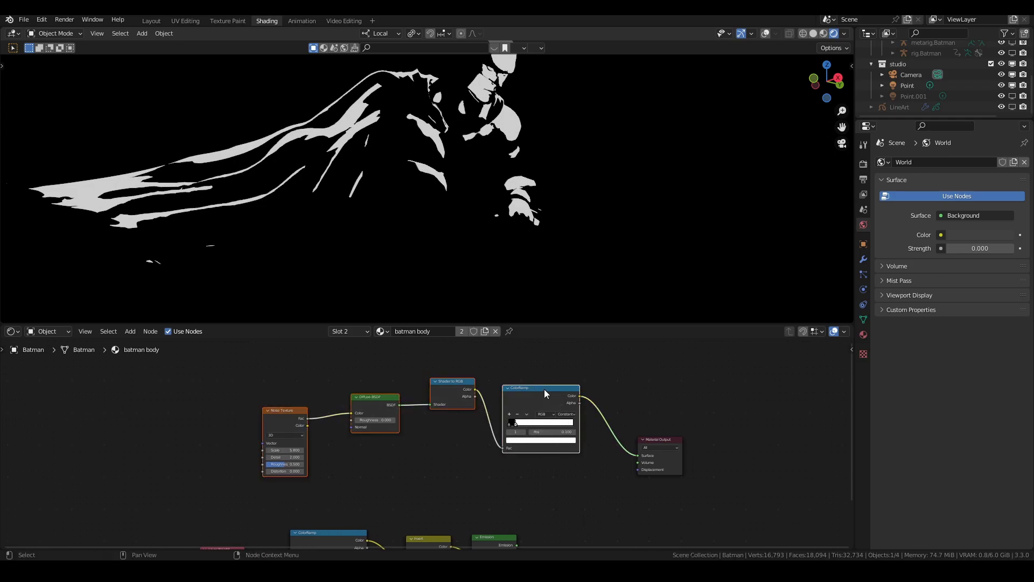
click(864, 335)
click(921, 187)
drag(201, 405, 525, 518)
key(x)
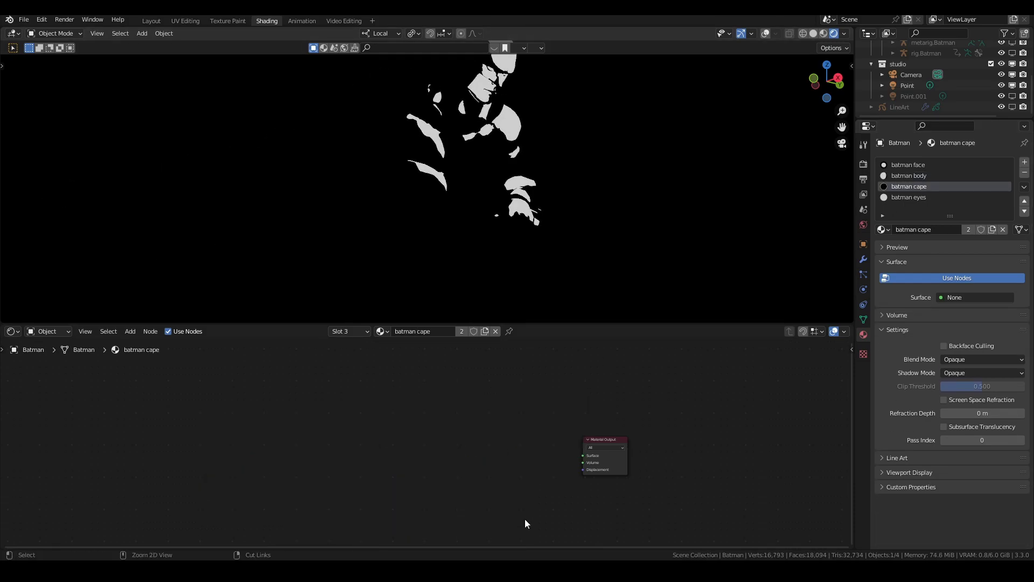
key(ctrl+v)
click(514, 439)
drag(545, 446, 583, 455)
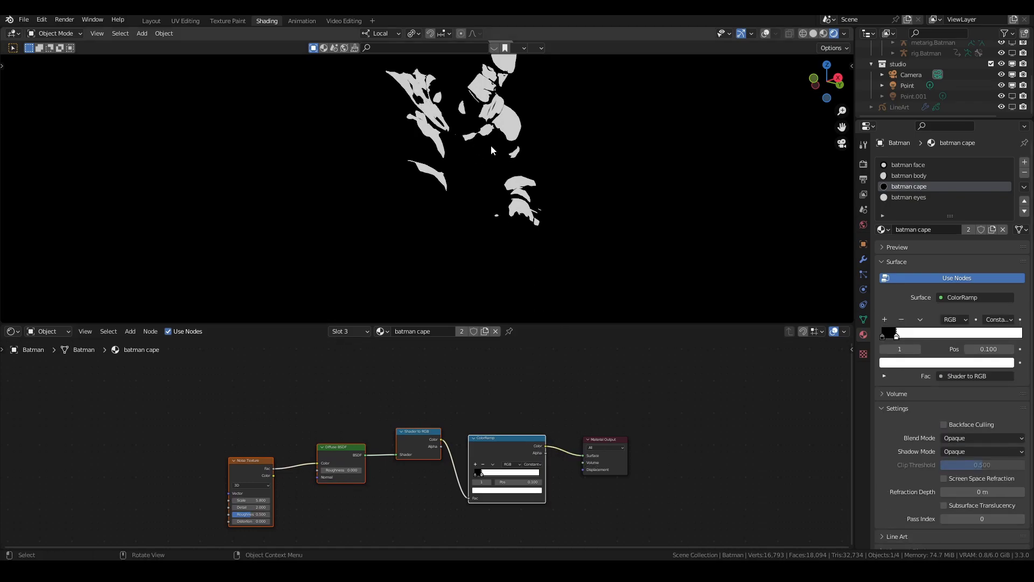
- Enable the Point.001 light and the scene collection in the viewport
click(1013, 96)
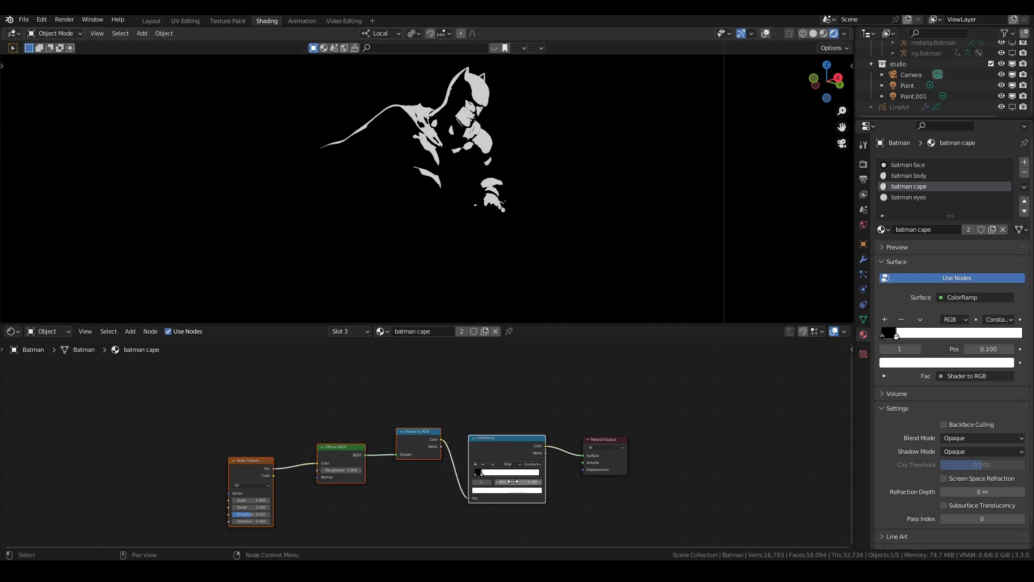
scroll(920, 88, up, 5)
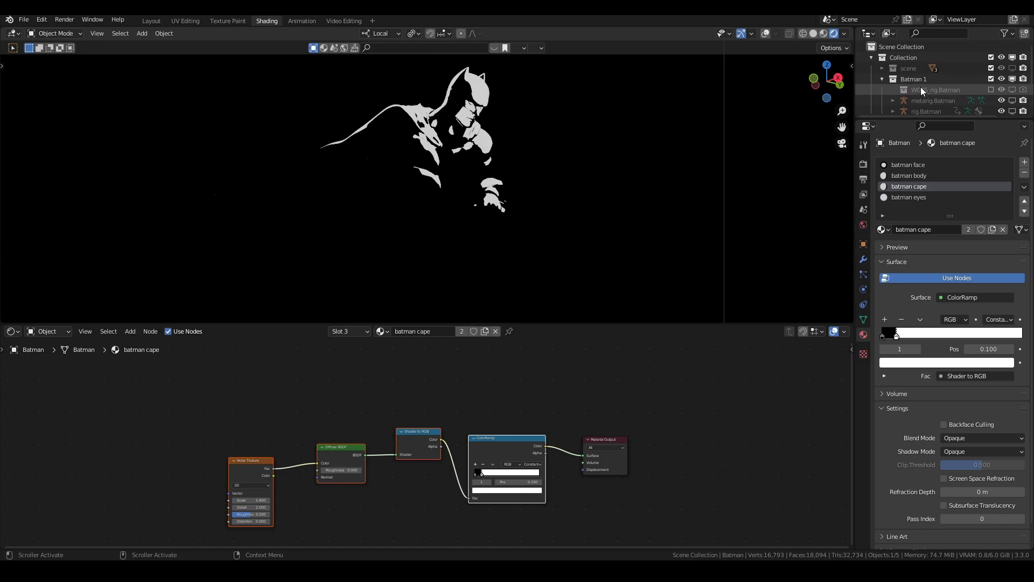
click(883, 68)
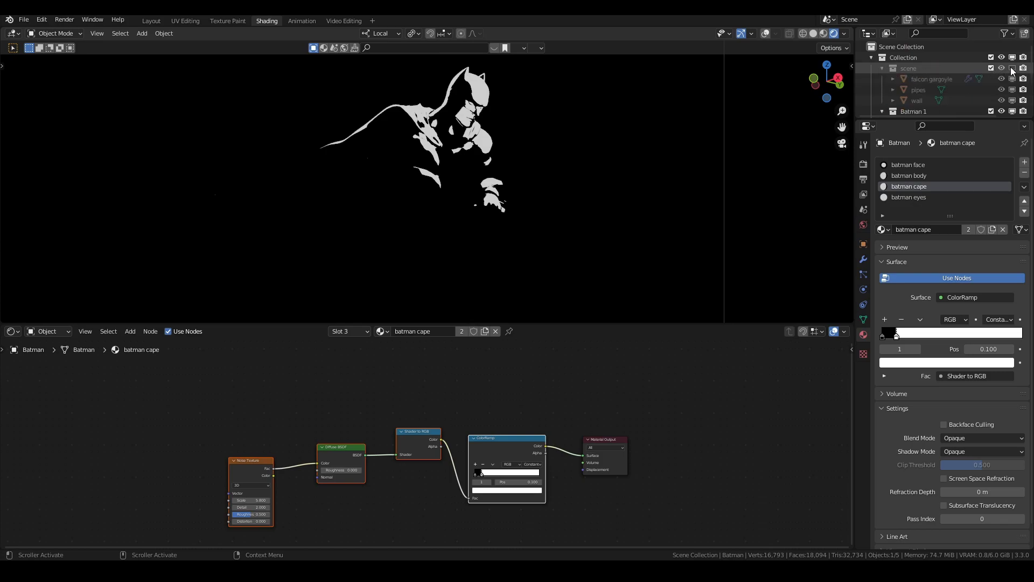
click(1012, 68)
- Set the Invert node's factor to 0 in the wall material
click(934, 81)
click(921, 100)
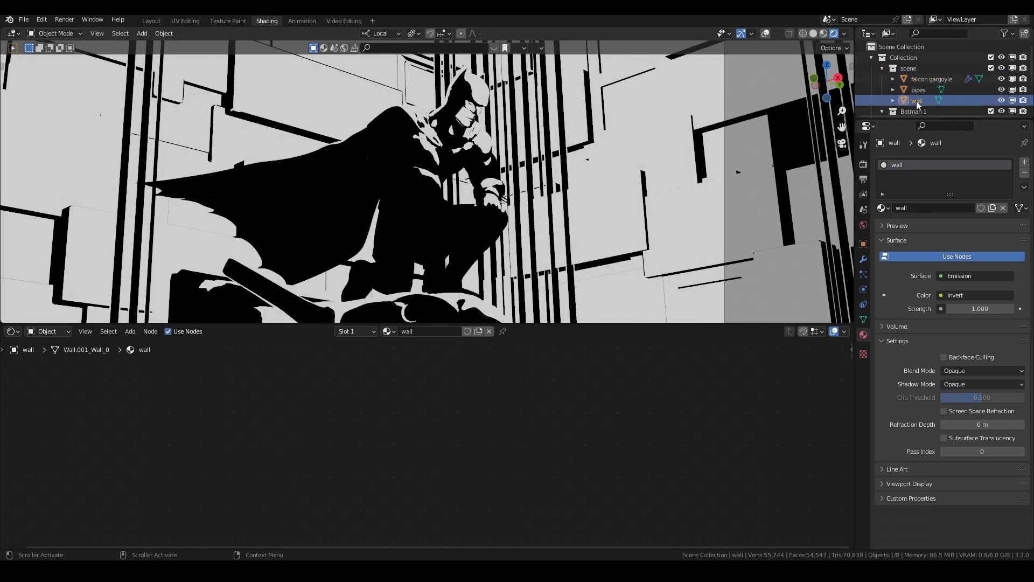
key(Home)
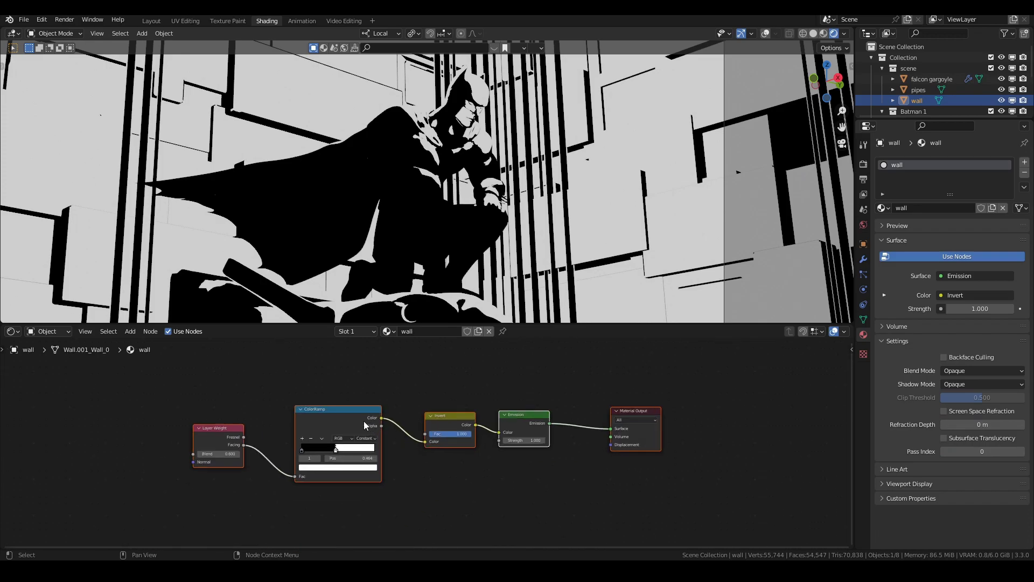
click(468, 458)
drag(441, 432, 436, 436)
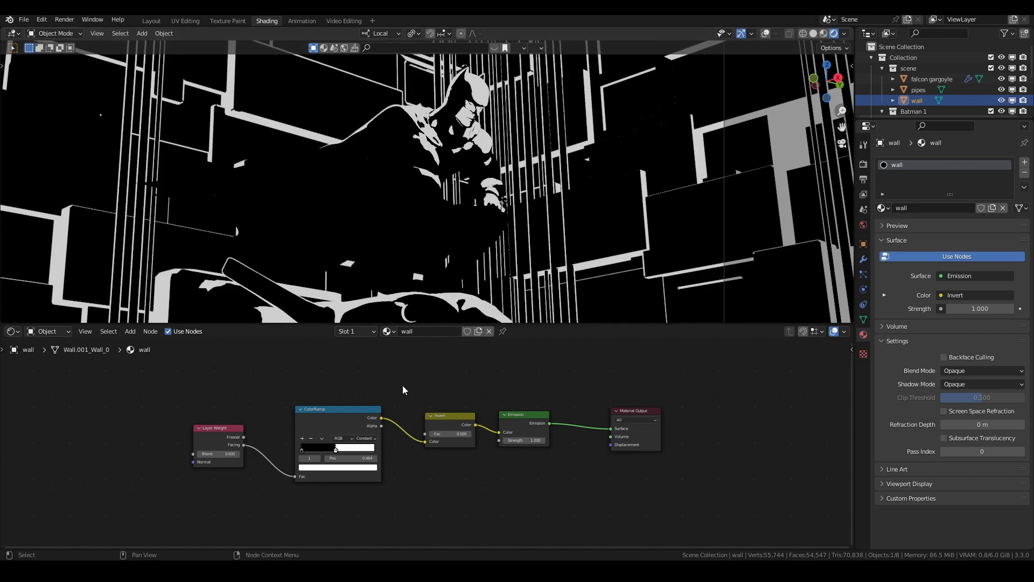
- Show the LineArt object in the viewport and set its Line Art source collection to Batman 1
scroll(486, 215, down, 2)
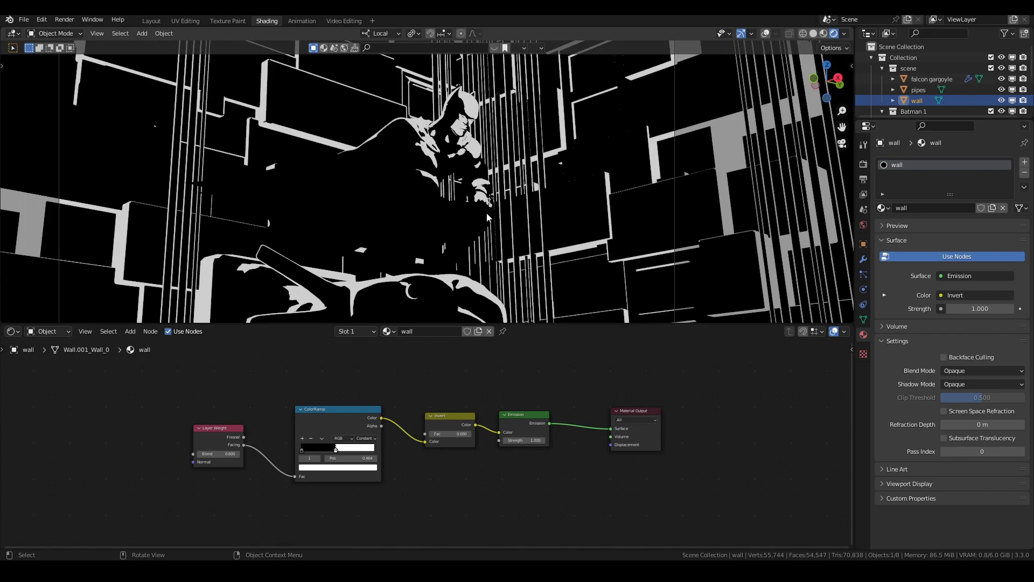
scroll(936, 88, down, 5)
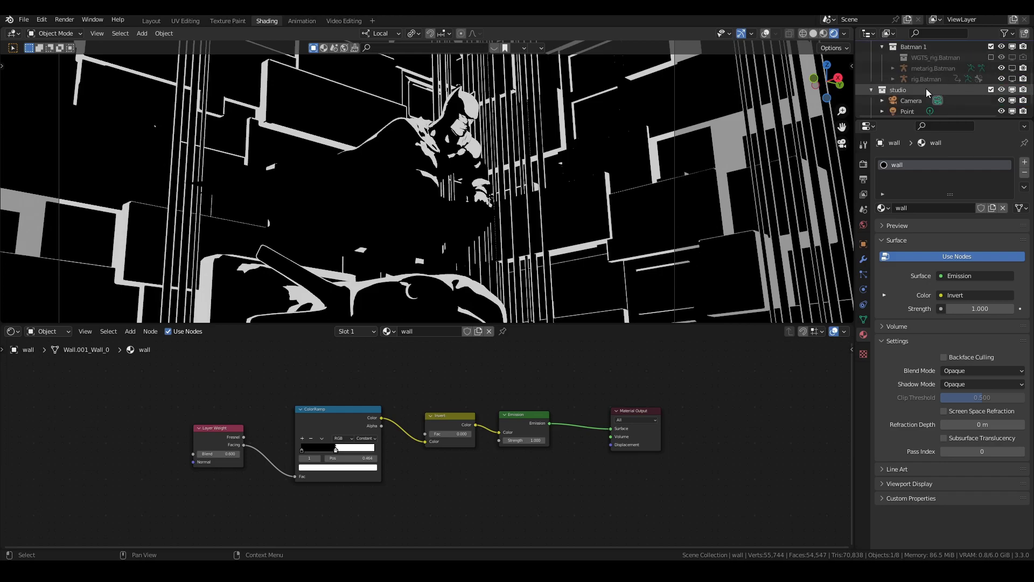
click(1012, 111)
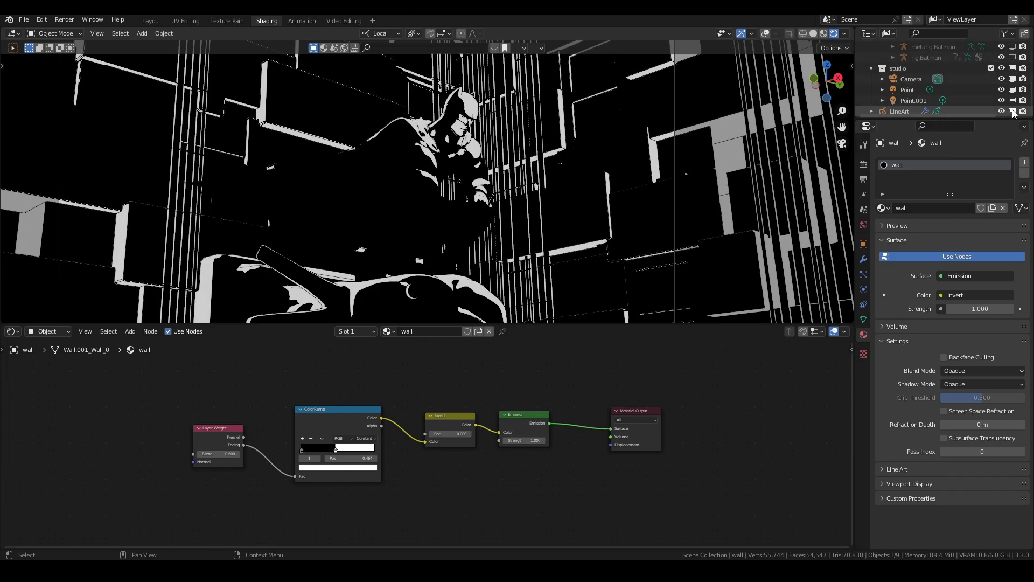
click(864, 258)
click(911, 112)
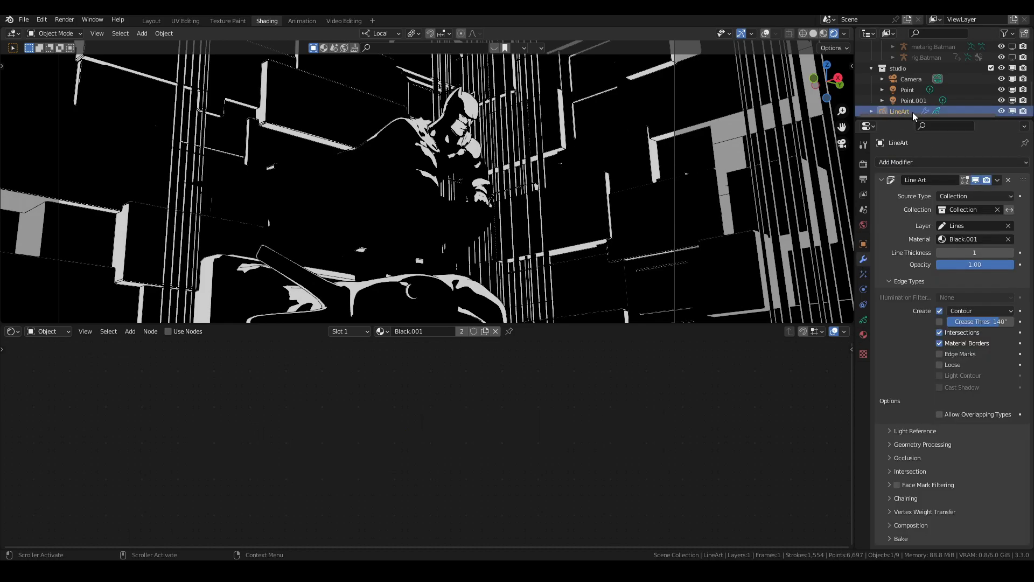
click(961, 210)
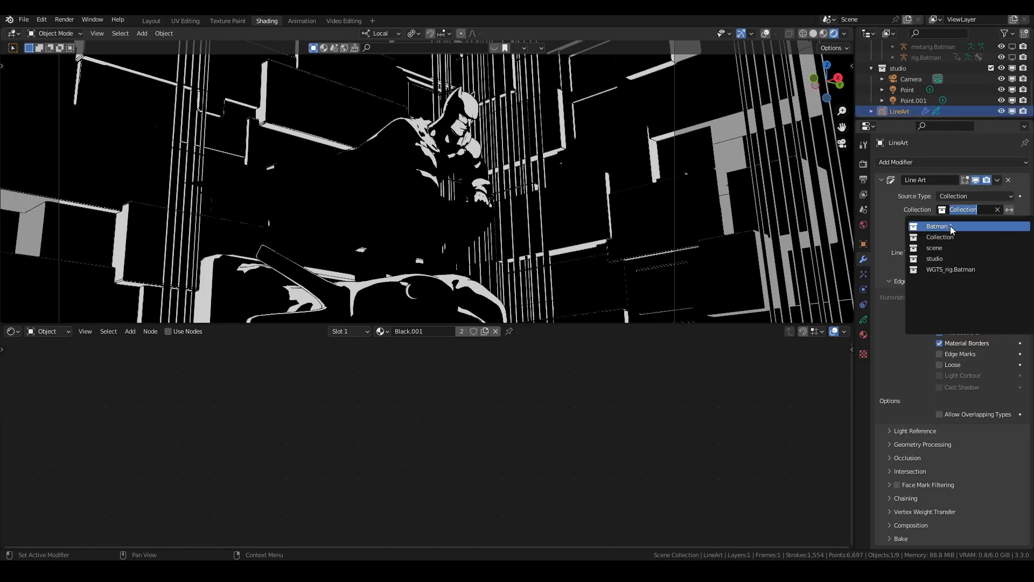
click(950, 226)
- Try a Line Art thickness of 2 with a white stroke base color on the Black.001 material
double_click(974, 252)
text(2)
key(Return)
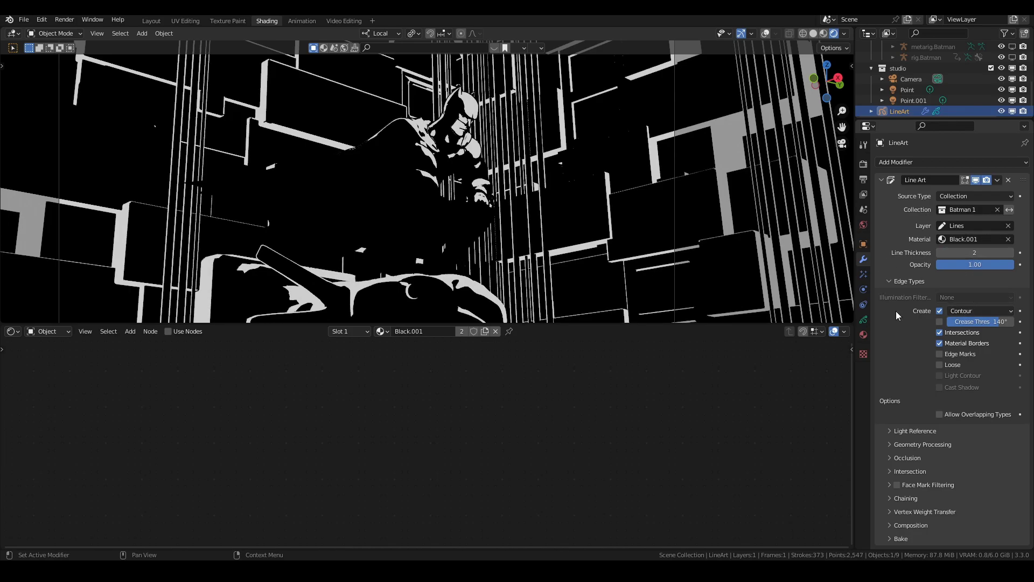
click(863, 335)
click(959, 337)
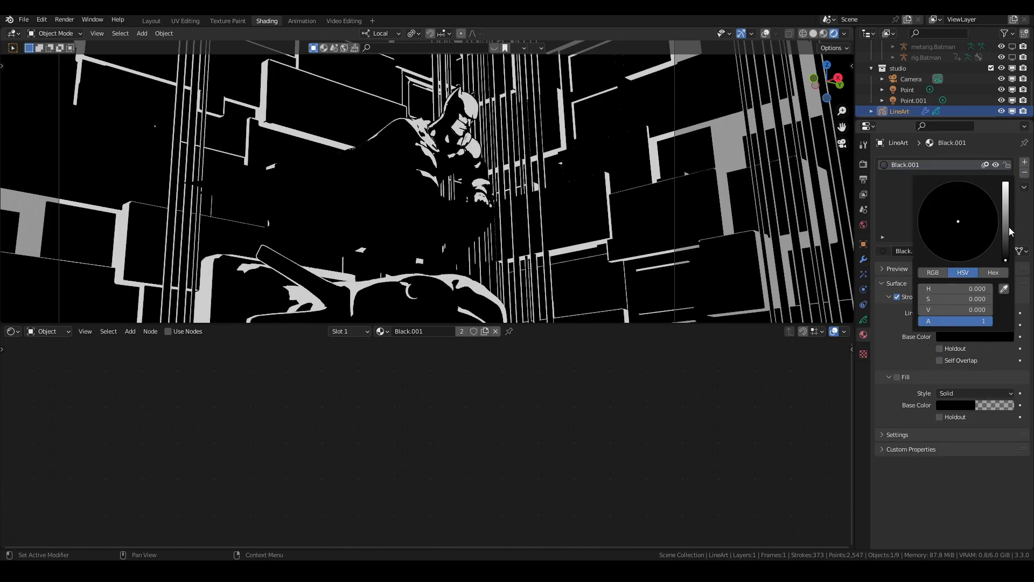
drag(1005, 260, 1005, 183)
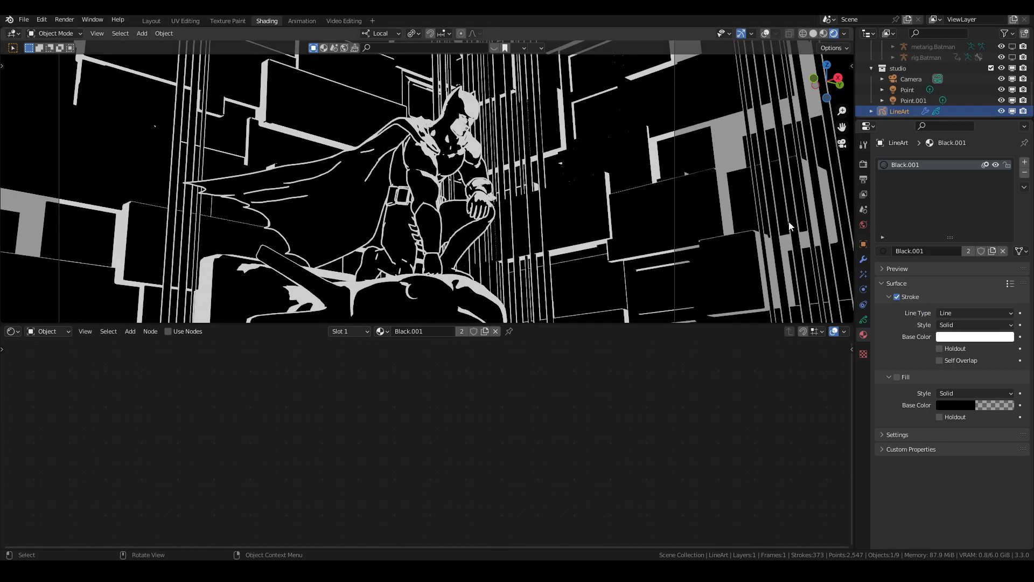
- Return the Line Art thickness to 1 and the Black.001 stroke base color to black
click(864, 259)
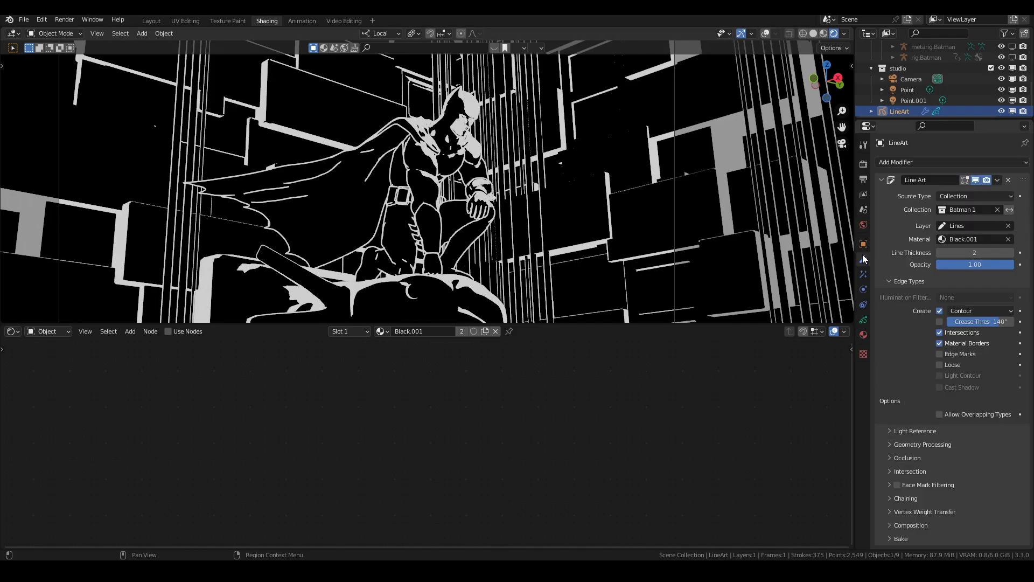
double_click(971, 253)
text(1)
key(Return)
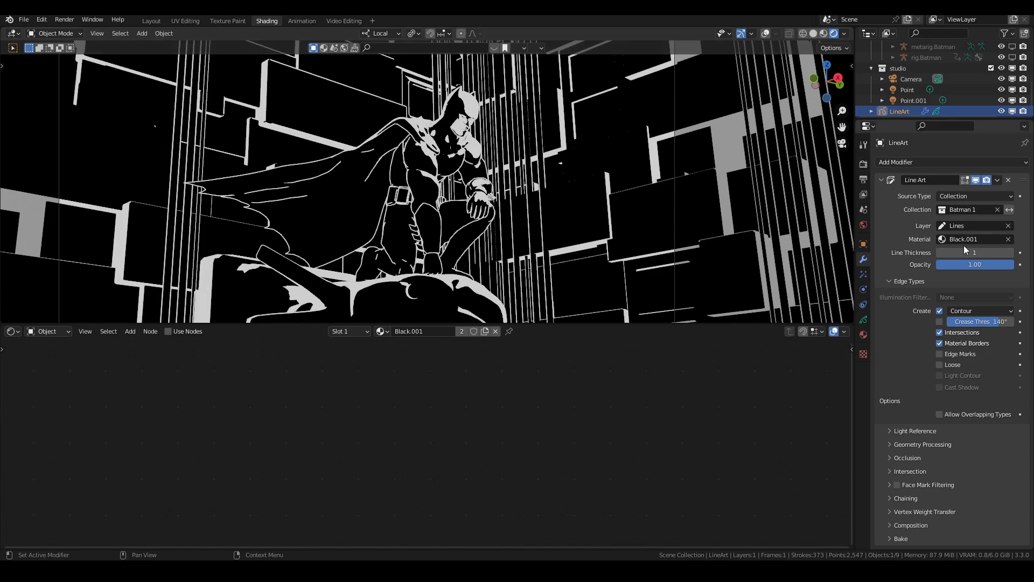
click(865, 334)
click(980, 338)
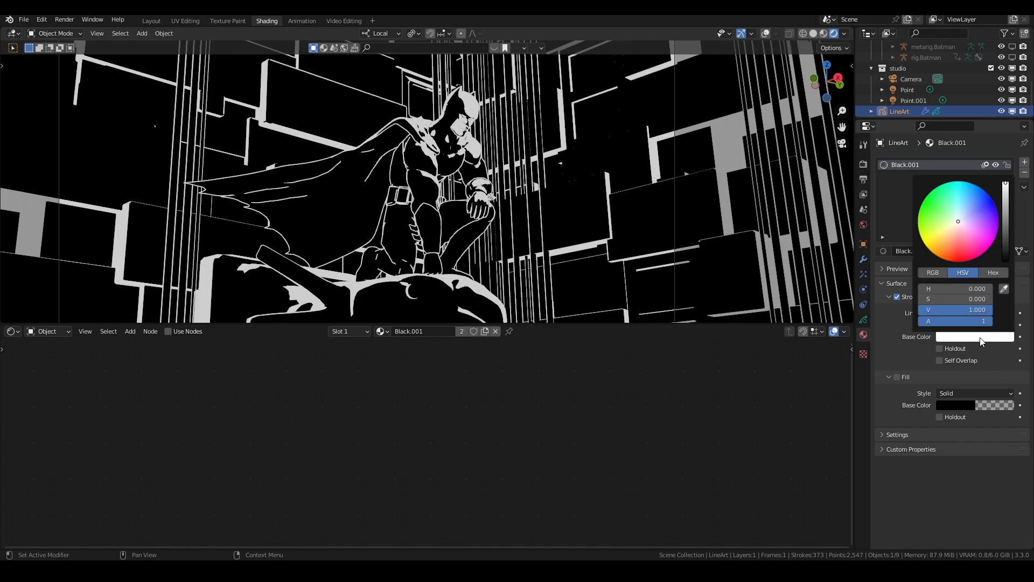
drag(955, 309, 921, 309)
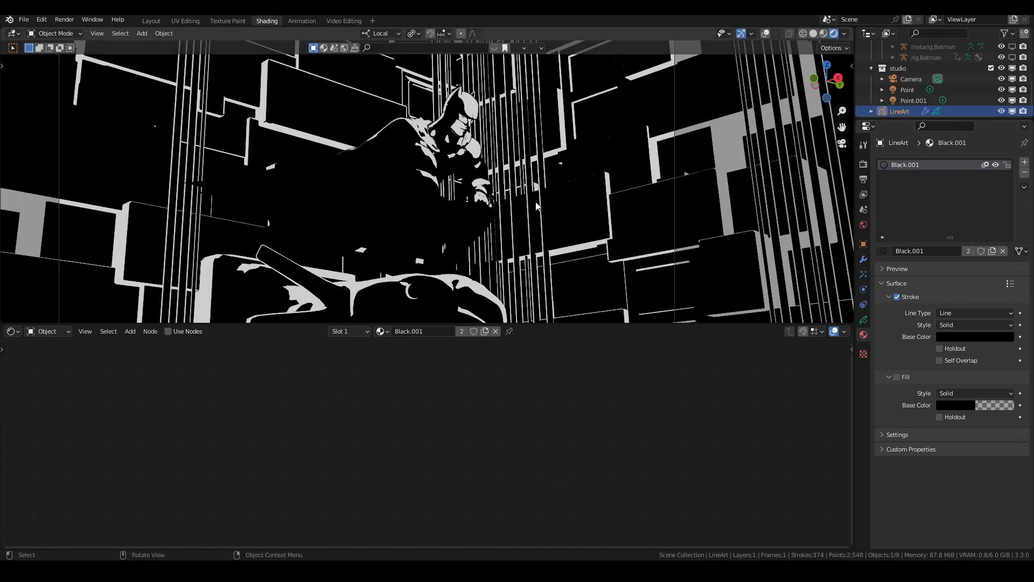
- Replace the batman face nodes with the copied Noise Texture, Diffuse BSDF, Shader to RGB and ColorRamp chain, linked to the output Surface
scroll(536, 206, up, 6)
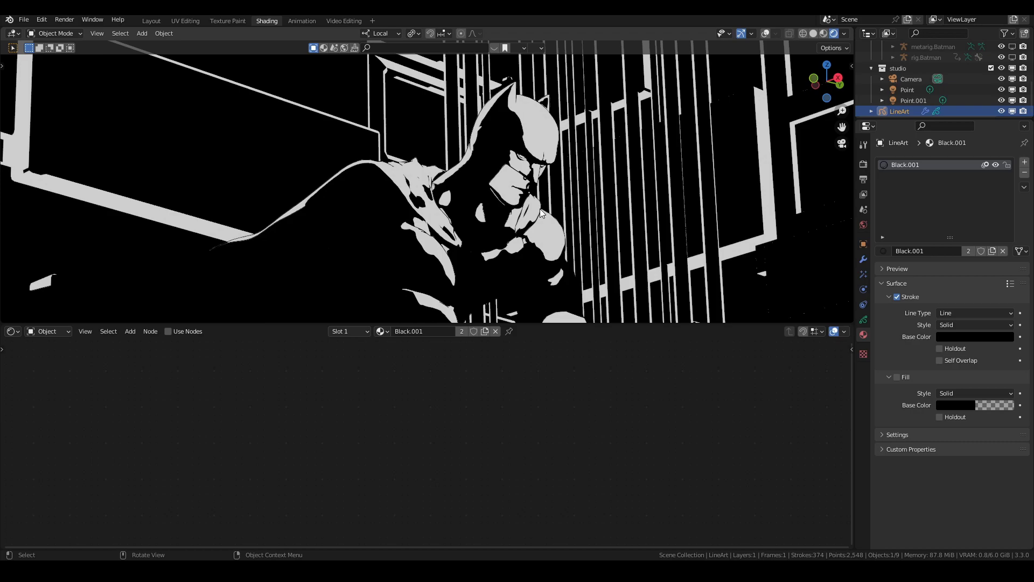
scroll(515, 171, down, 6)
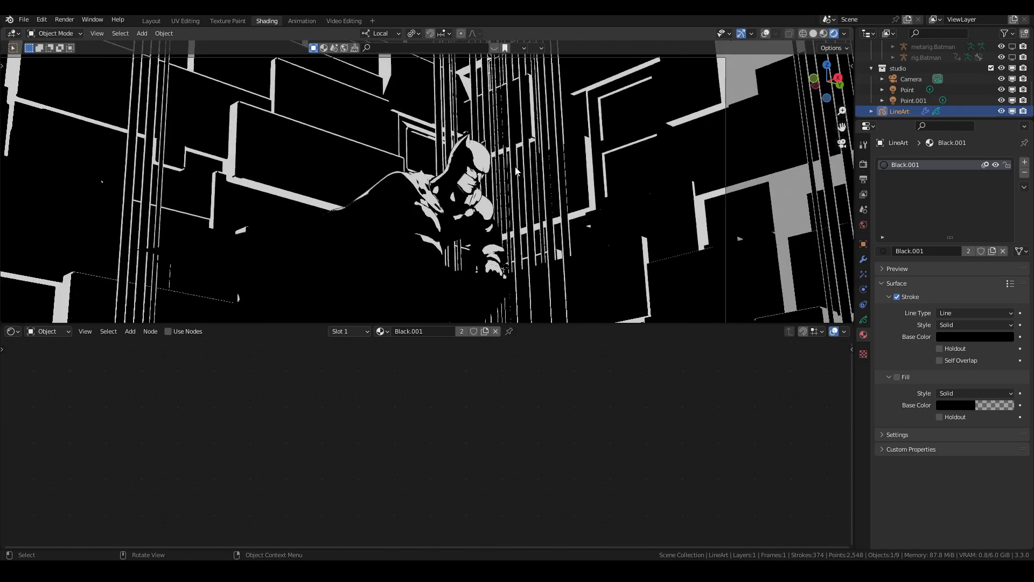
scroll(516, 170, down, 2)
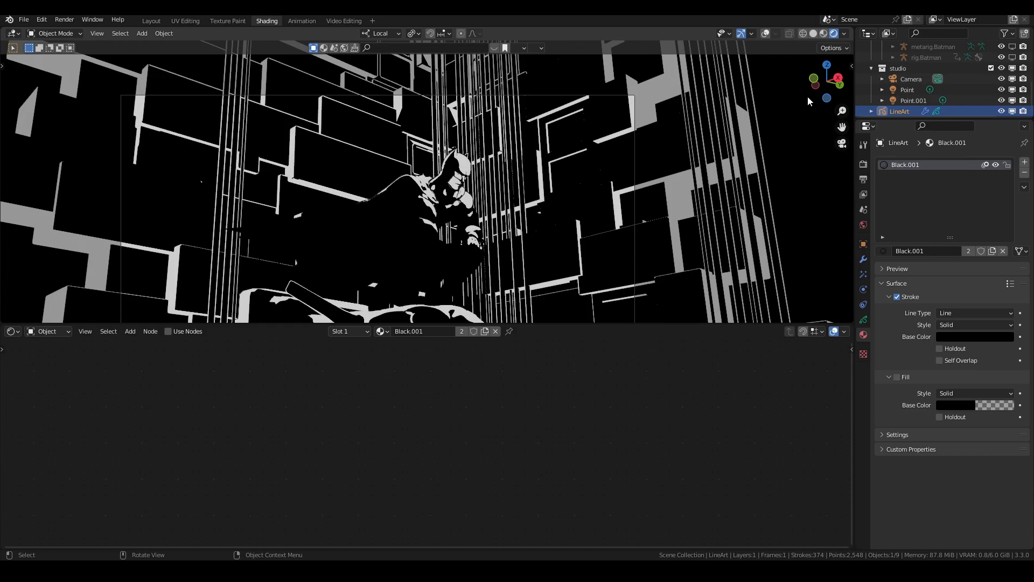
click(458, 189)
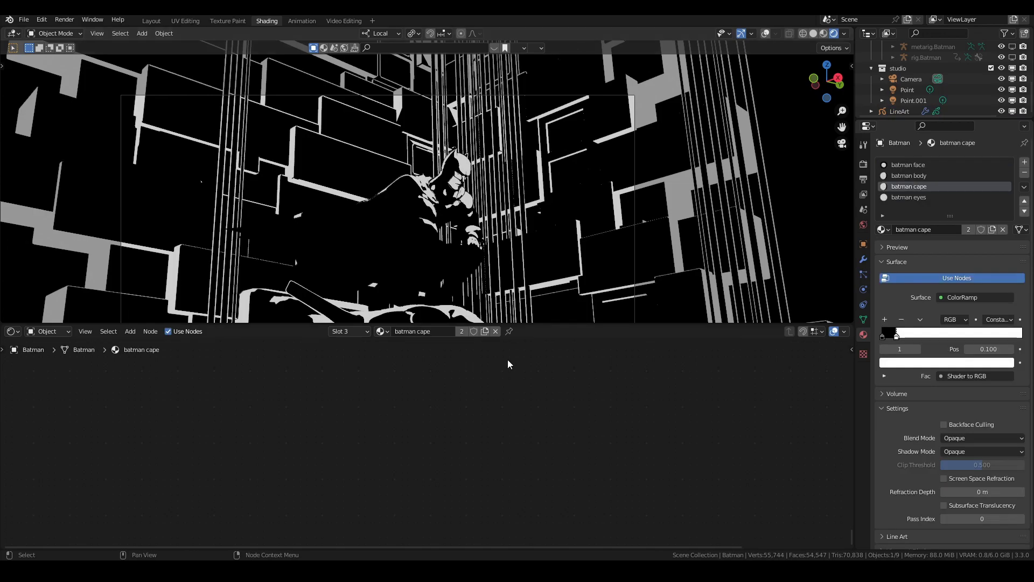
click(909, 165)
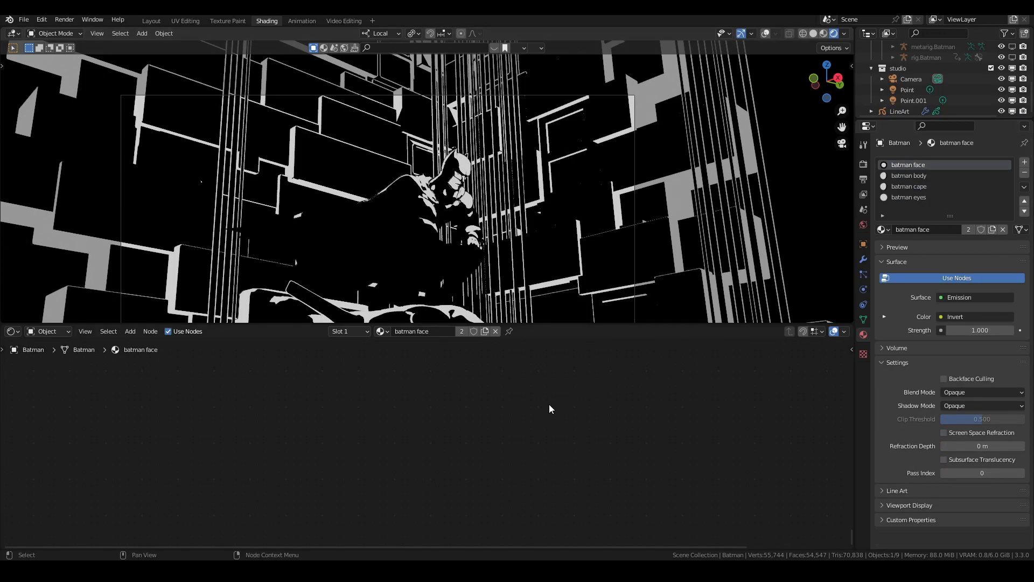
key(Home)
drag(180, 393, 553, 467)
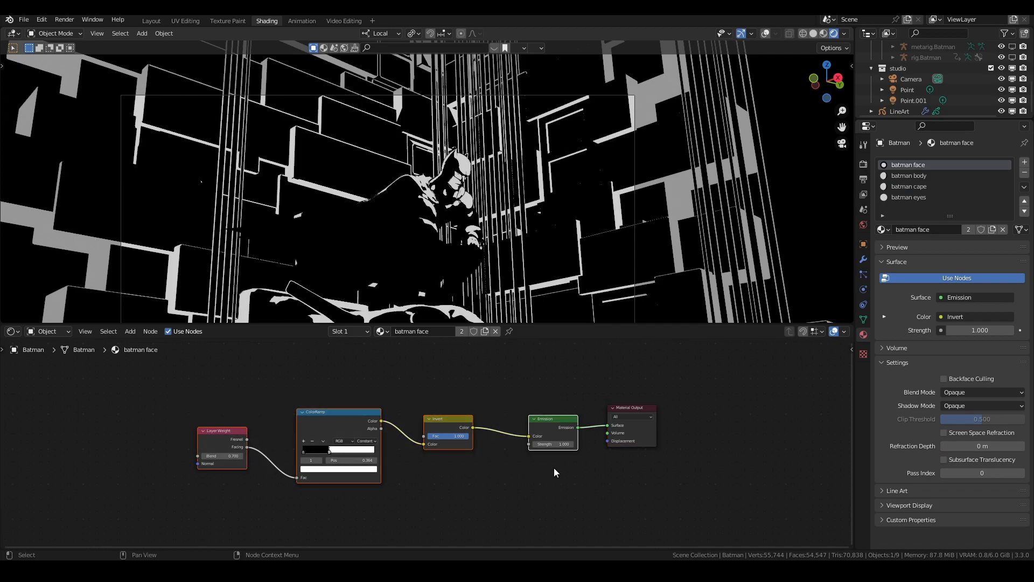
key(x)
key(ctrl+v)
drag(554, 357, 607, 424)
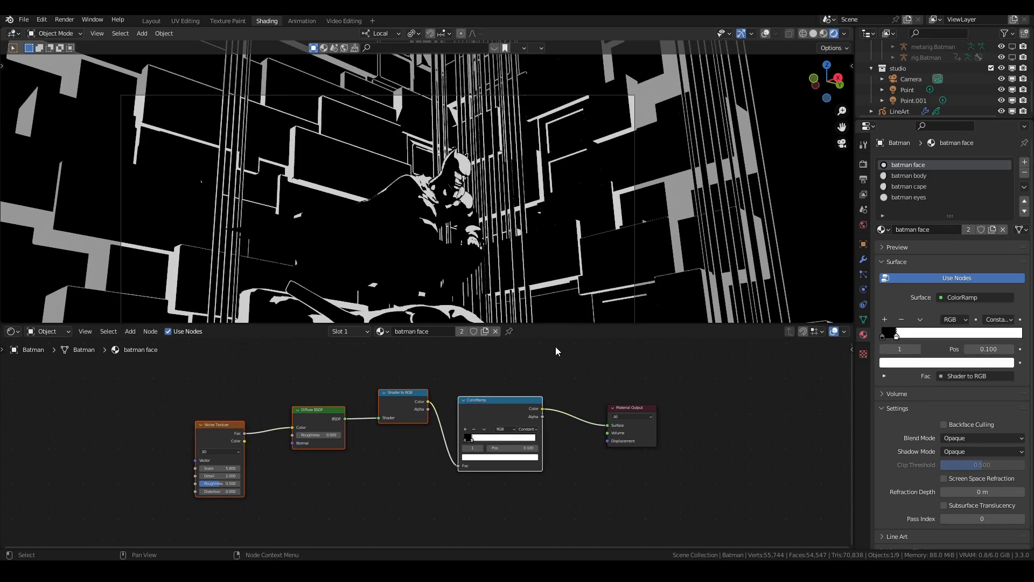
scroll(516, 268, up, 6)
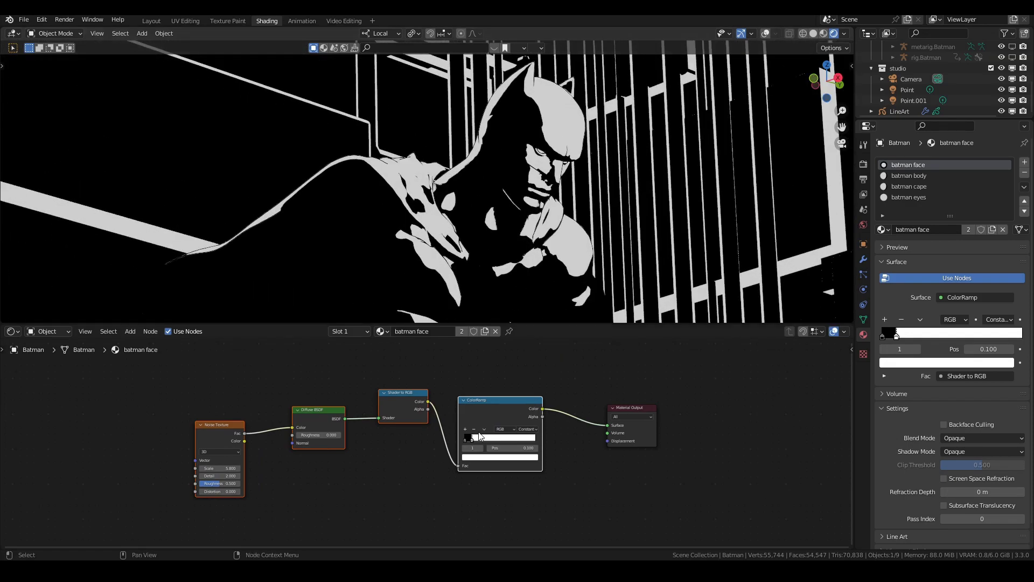
- Disconnect the Noise Texture from the batman face Diffuse BSDF and set the ColorRamp's white stop position to 0.141
ctrl+right_drag(261, 415, 345, 448)
mouse_move(472, 439)
mouse_down()
mouse_move(495, 441)
mouse_move(470, 440)
mouse_up()
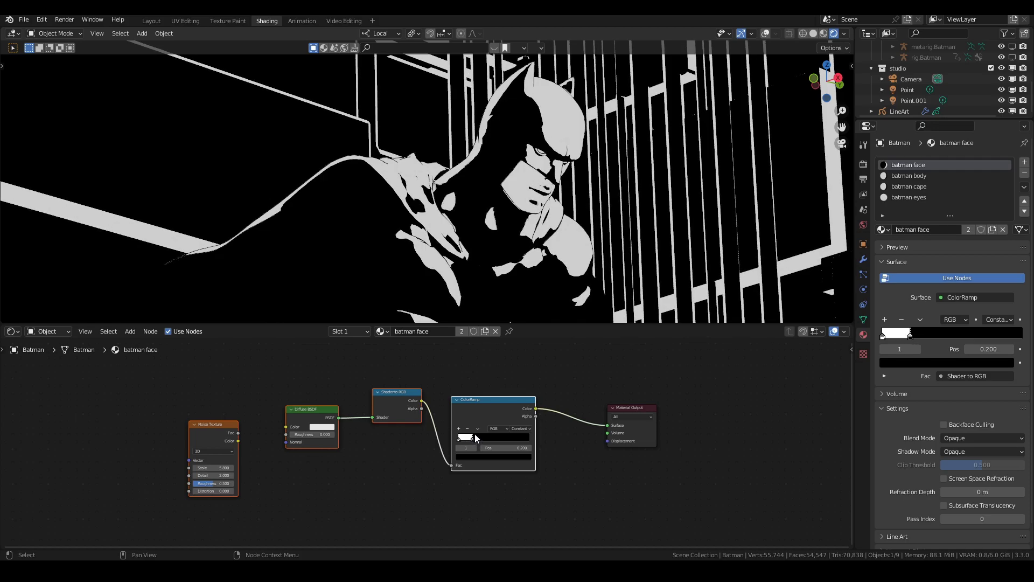
mouse_move(458, 440)
mouse_down()
mouse_move(499, 439)
mouse_move(467, 437)
mouse_up()
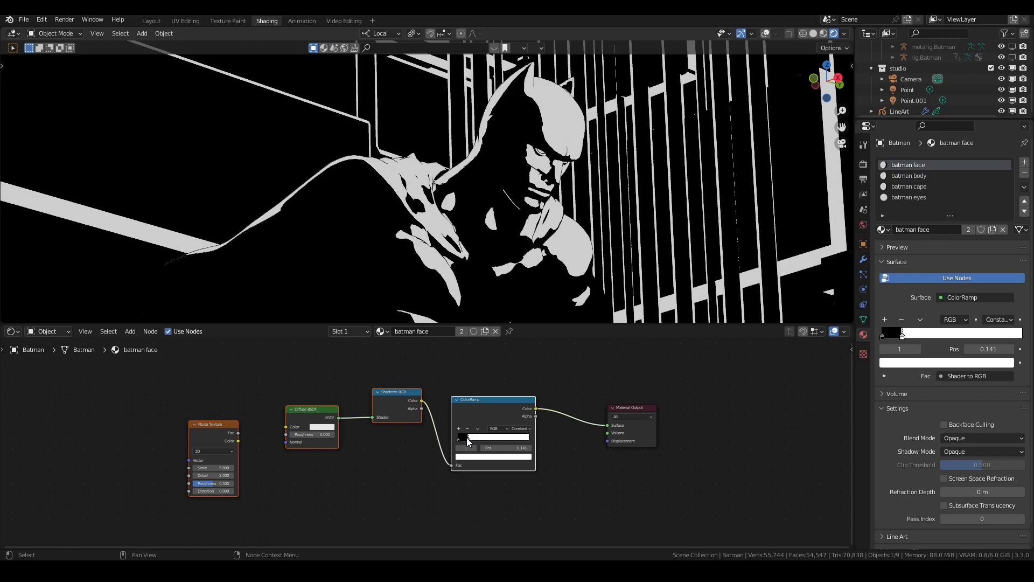
scroll(543, 197, down, 3)
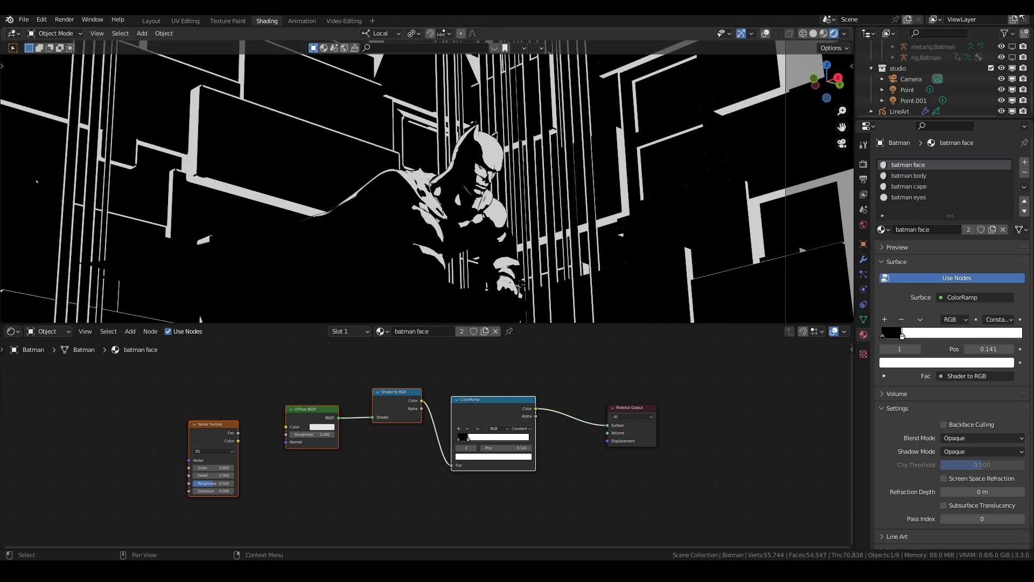
key(ctrl+q)
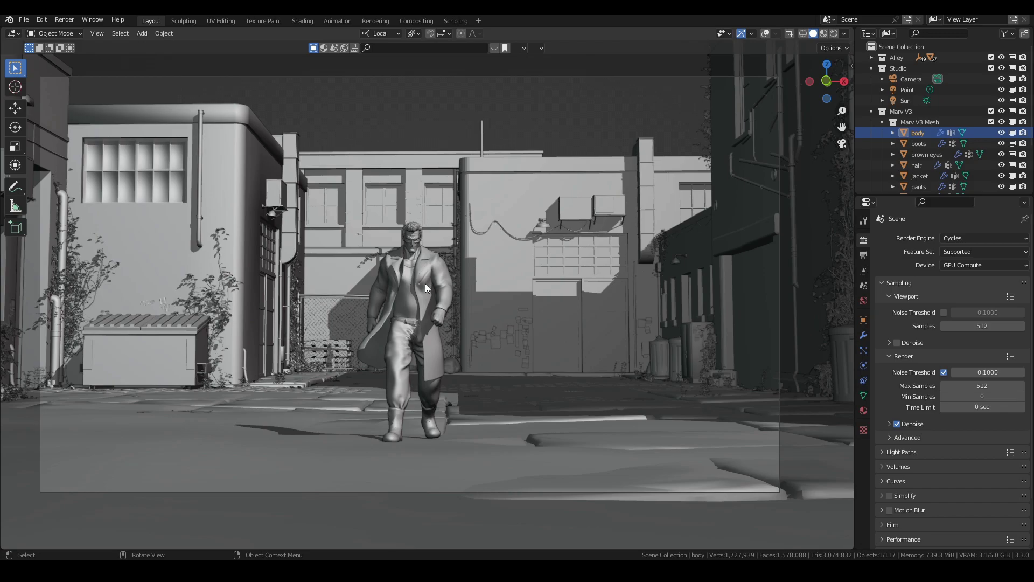
- Set the render max samples to 64 in the alley scene and render the image
scroll(423, 277, up, 6)
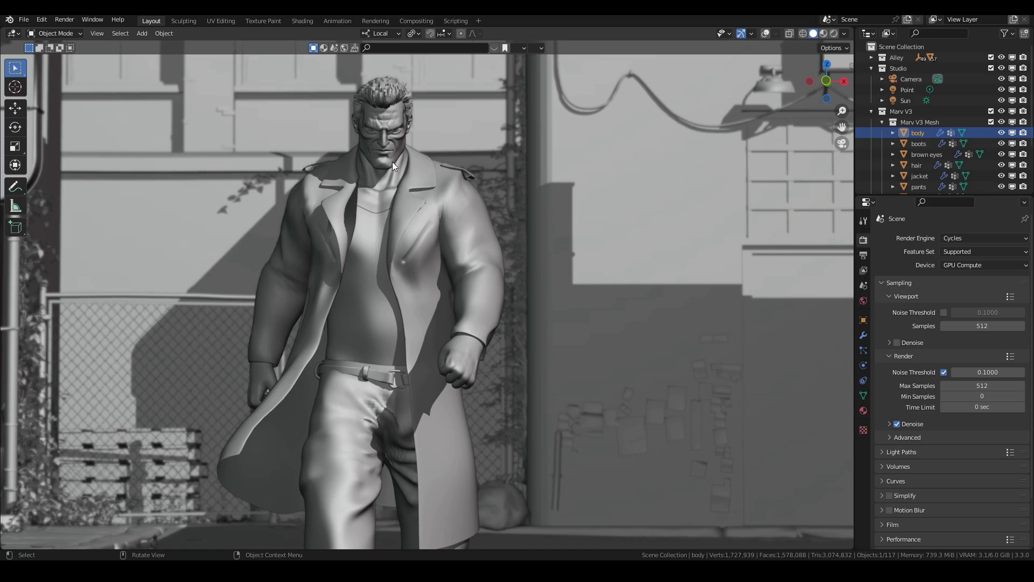
scroll(418, 186, down, 8)
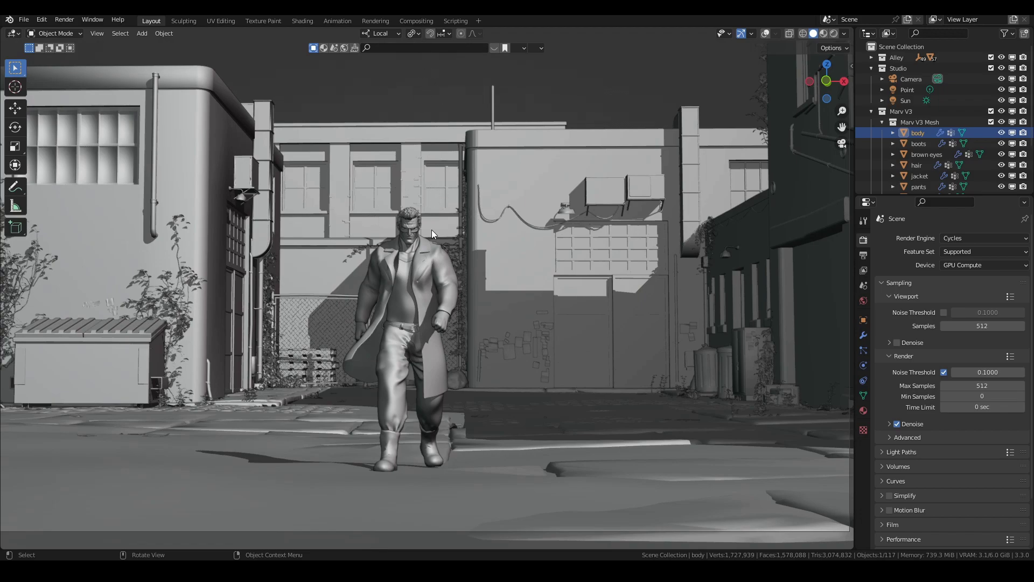
click(416, 21)
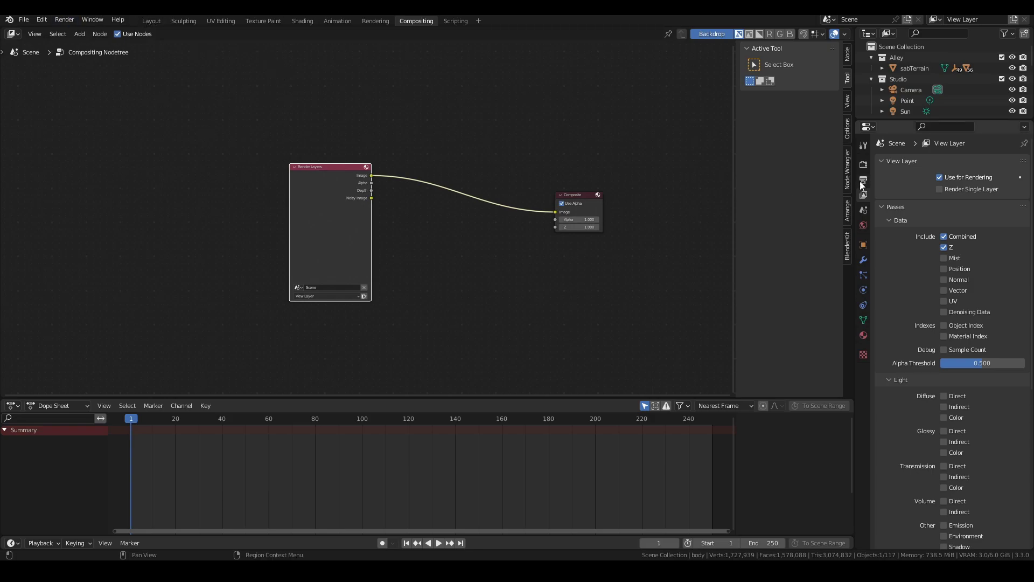
click(863, 164)
click(979, 305)
text(64)
key(Return)
click(59, 21)
click(81, 29)
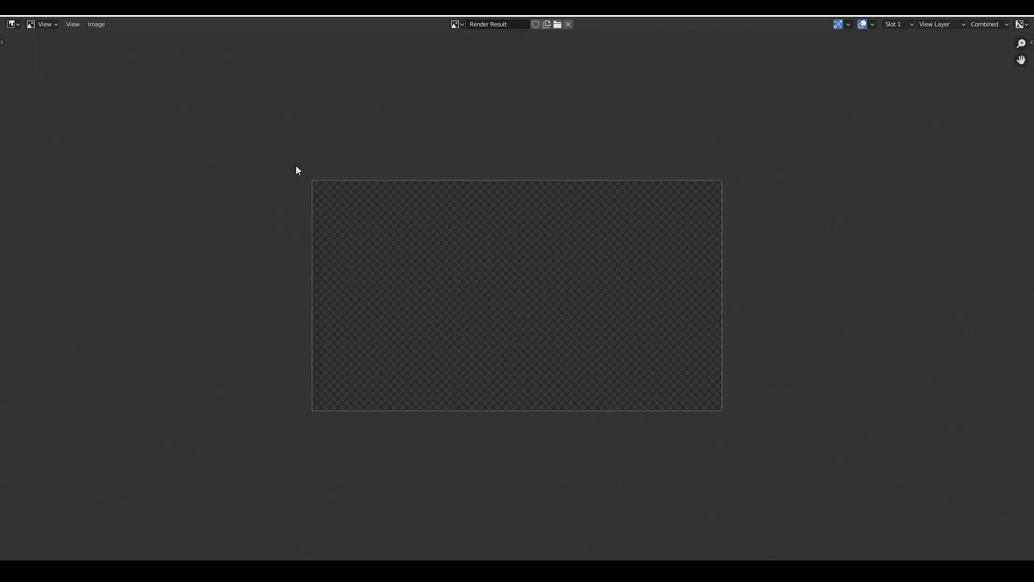
scroll(570, 324, up, 3)
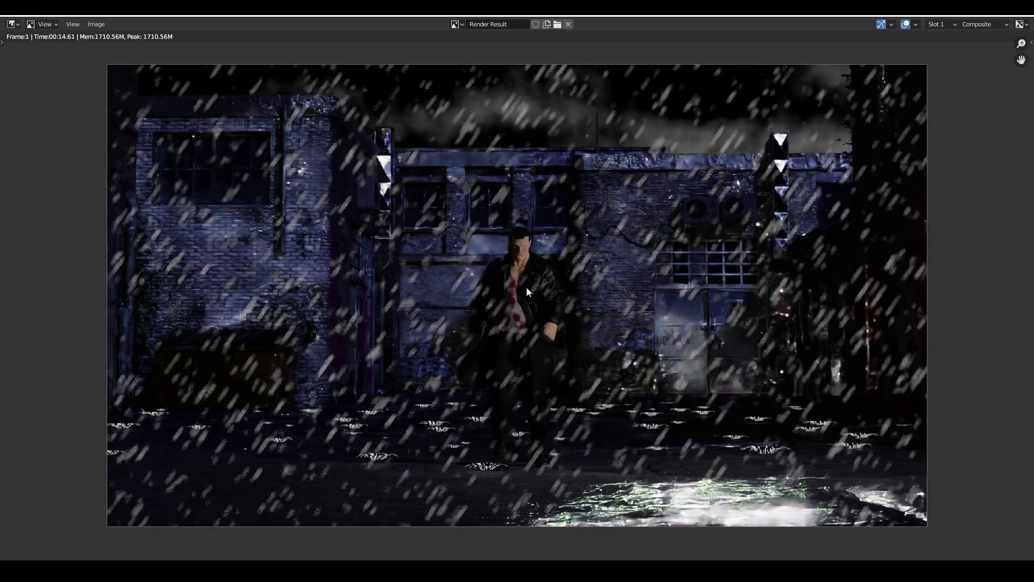
click(1023, 8)
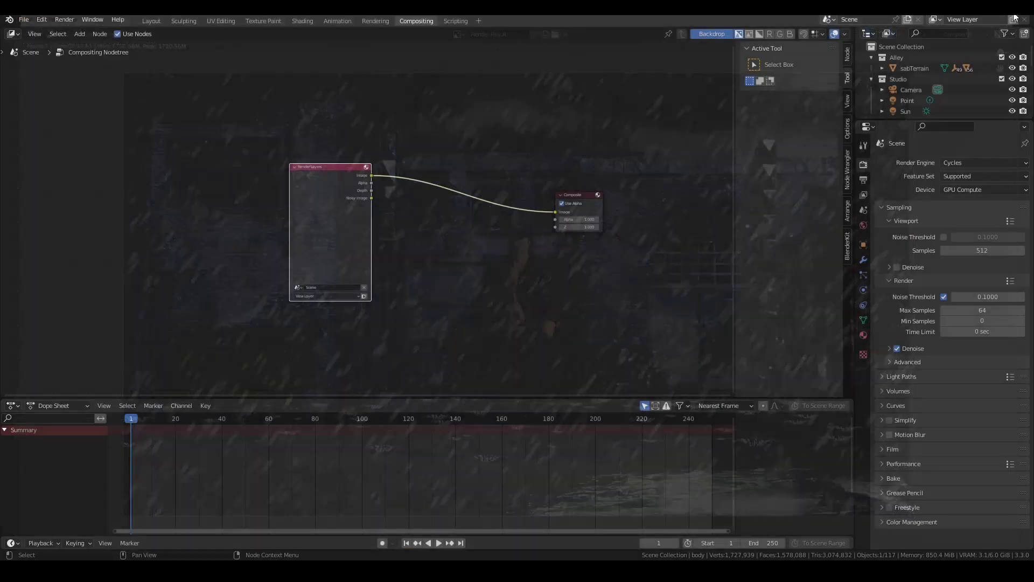
- Add a Viewer node below the Composite node in the compositor and link the Render Layers Image output to it
click(153, 20)
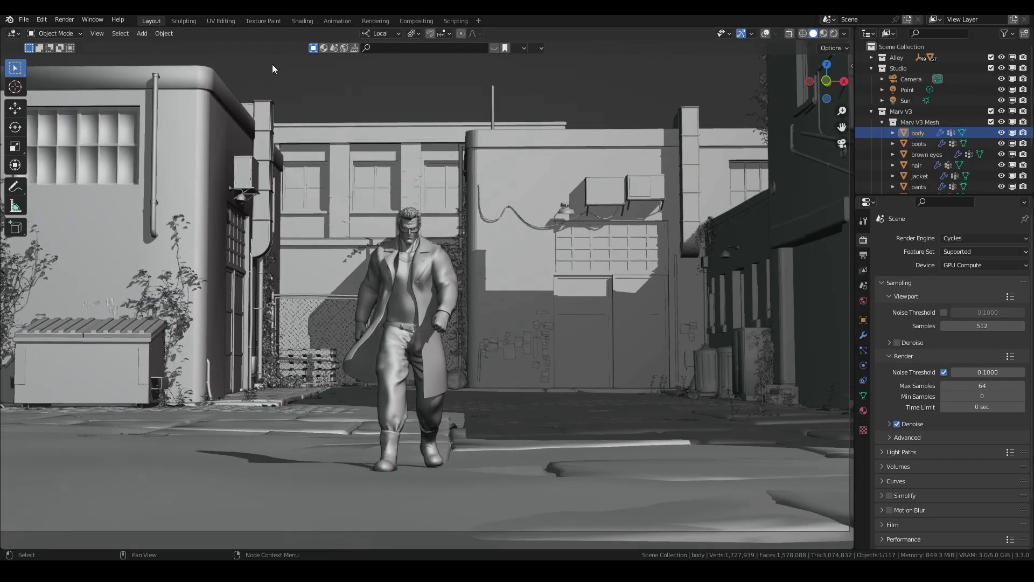
click(373, 22)
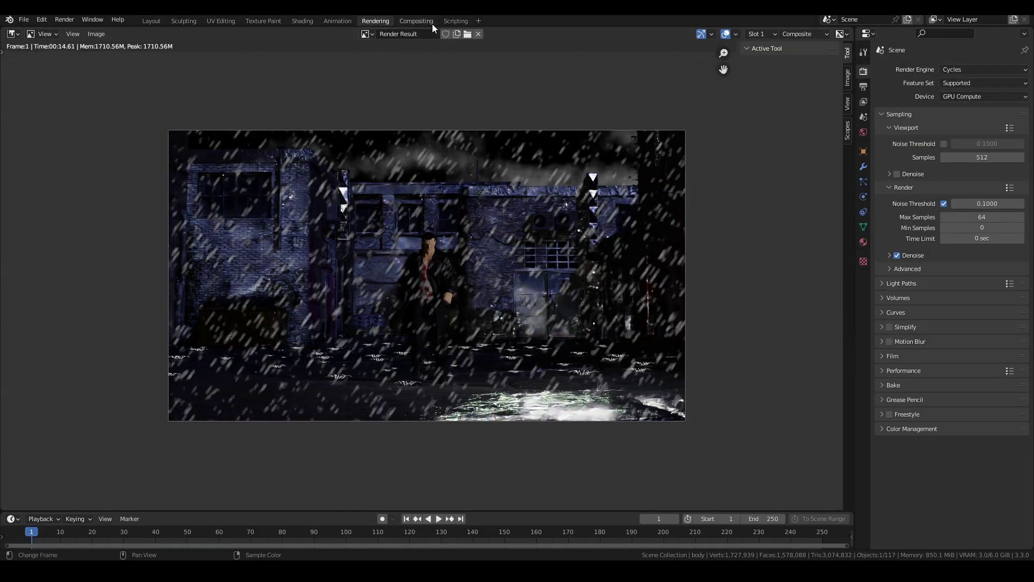
click(413, 20)
drag(331, 173, 256, 174)
scroll(346, 247, up, 1)
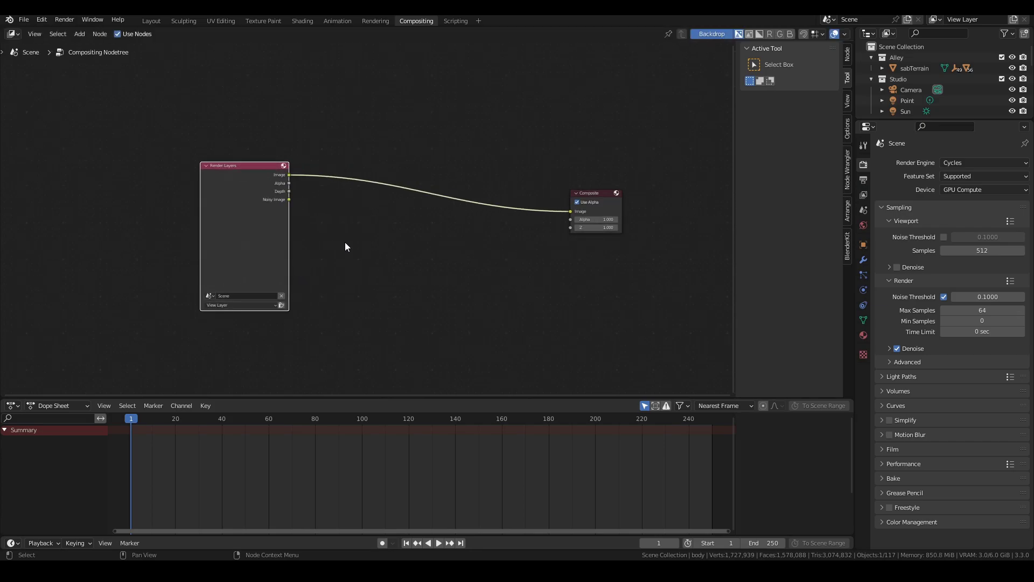
key(shift+a)
click(373, 243)
text(vie)
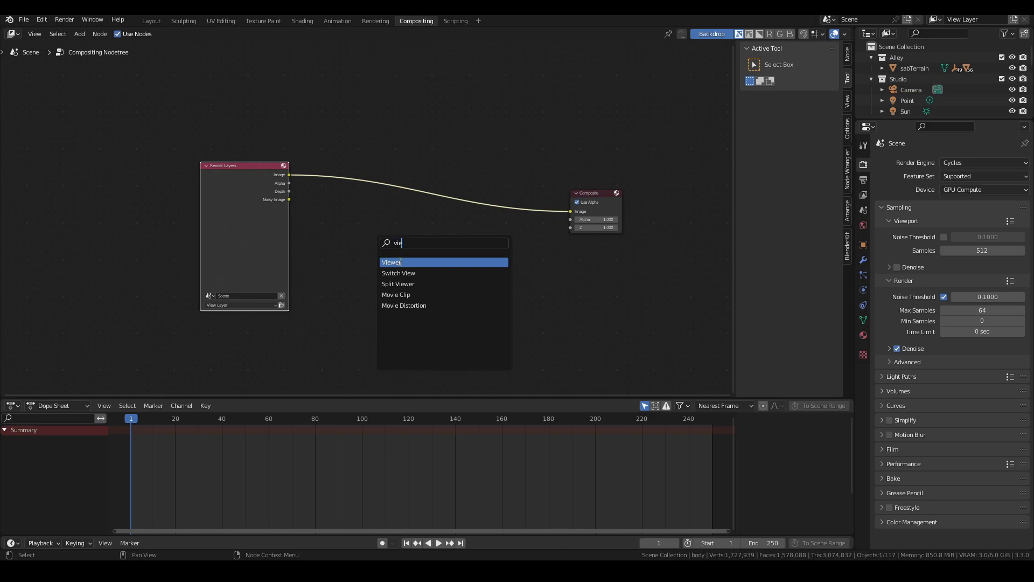
click(400, 262)
click(593, 261)
drag(290, 175, 386, 213)
drag(293, 175, 573, 271)
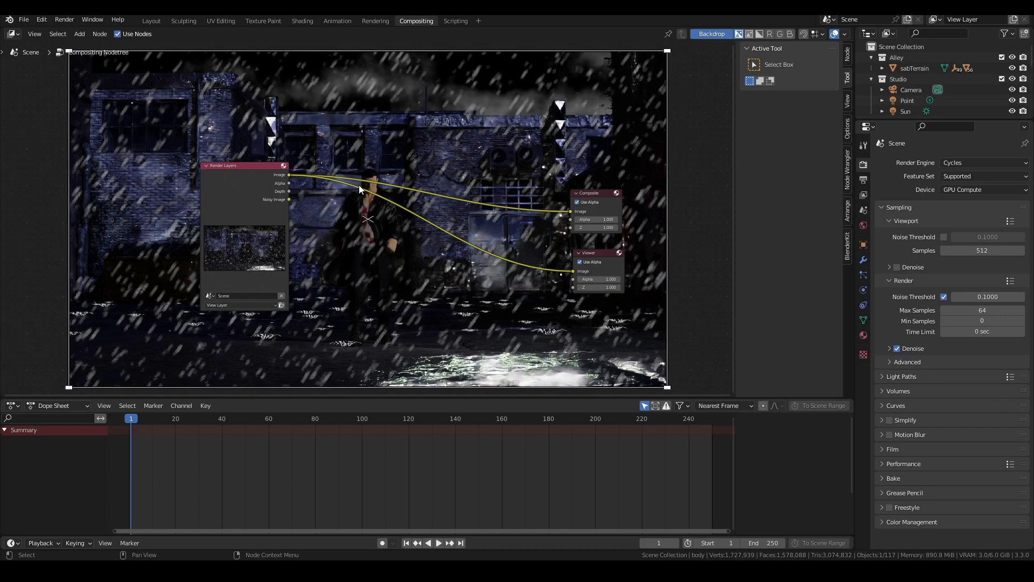
- Shrink the compositor's backdrop image and place the Viewer node well below the Composite node
key(v)
key(v)
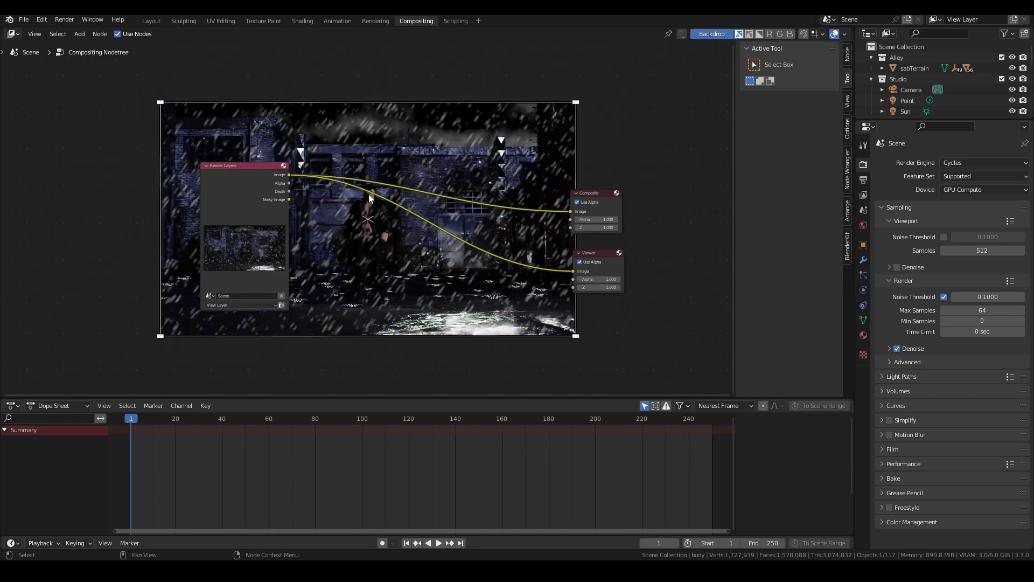
middle_drag(367, 190, 358, 118)
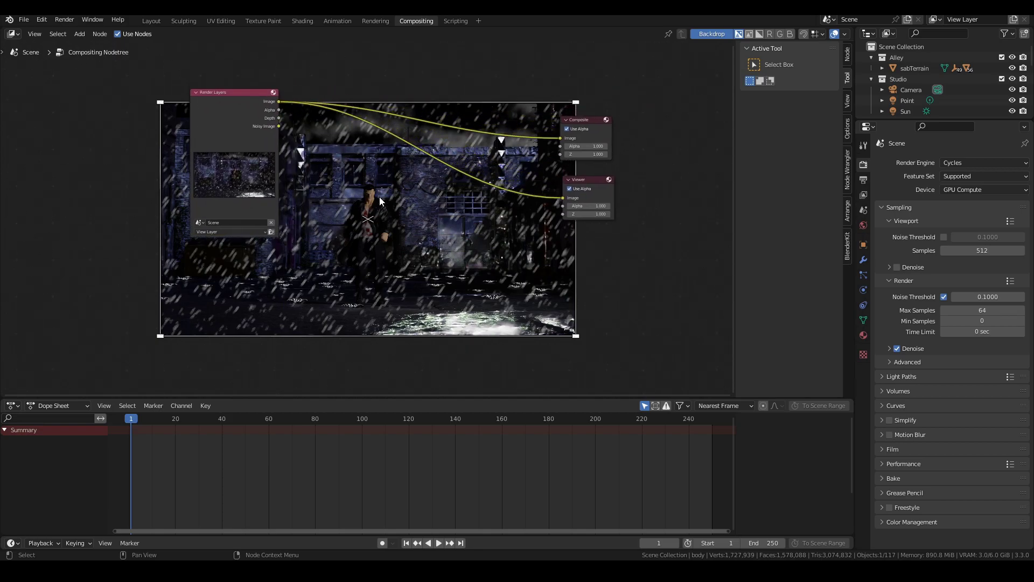
scroll(379, 215, up, 1)
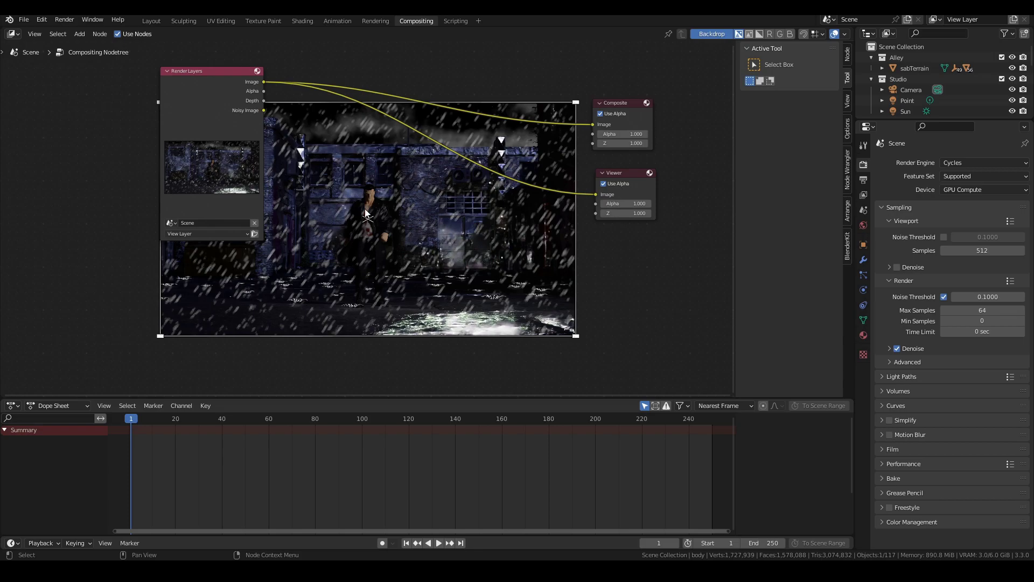
drag(620, 173, 620, 261)
- Insert an RGB to BW node between Render Layers and Composite, and link its Val output to the Viewer in place of the color image
key(shift+a)
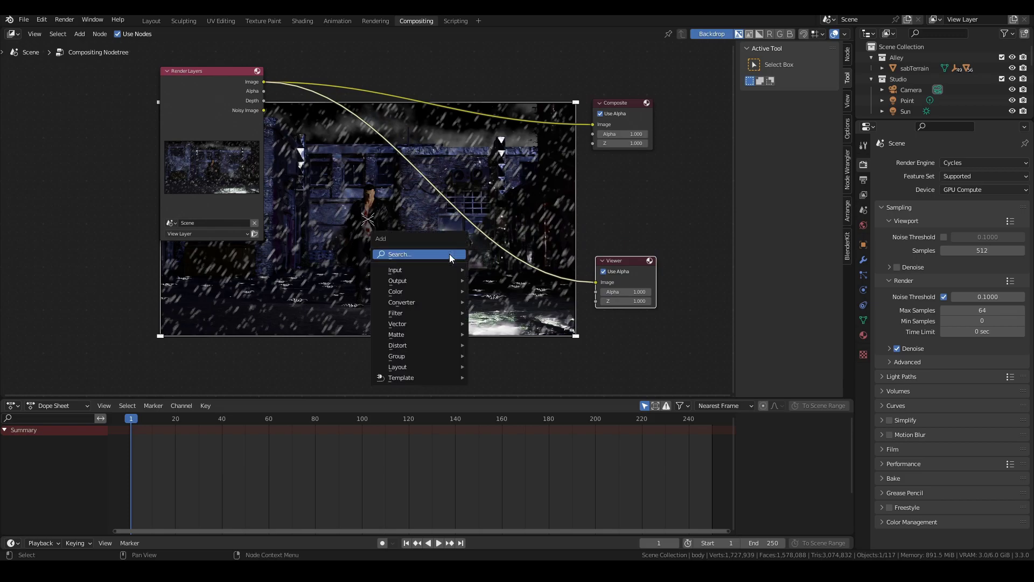
text(i)
text(rgb)
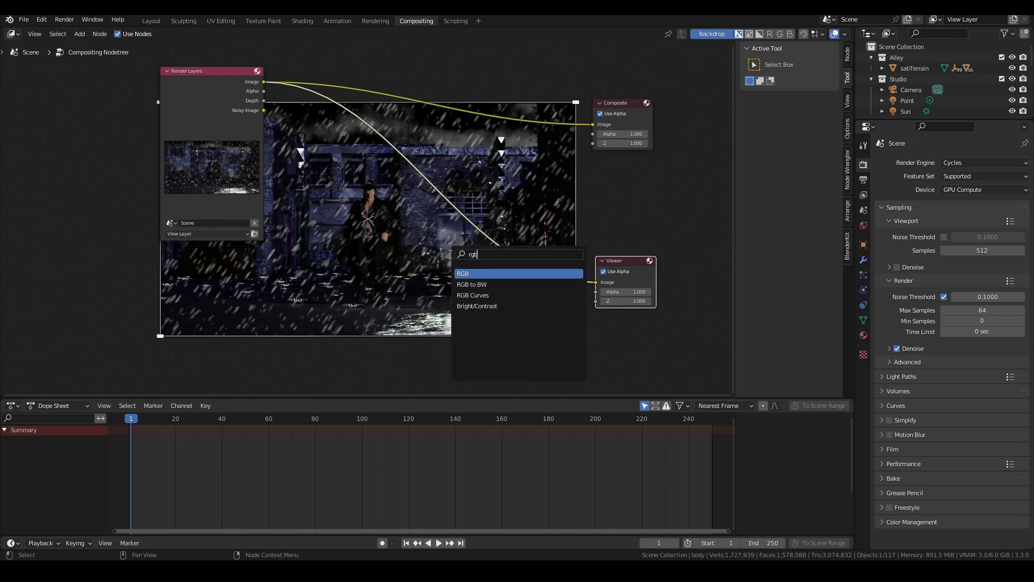
click(471, 284)
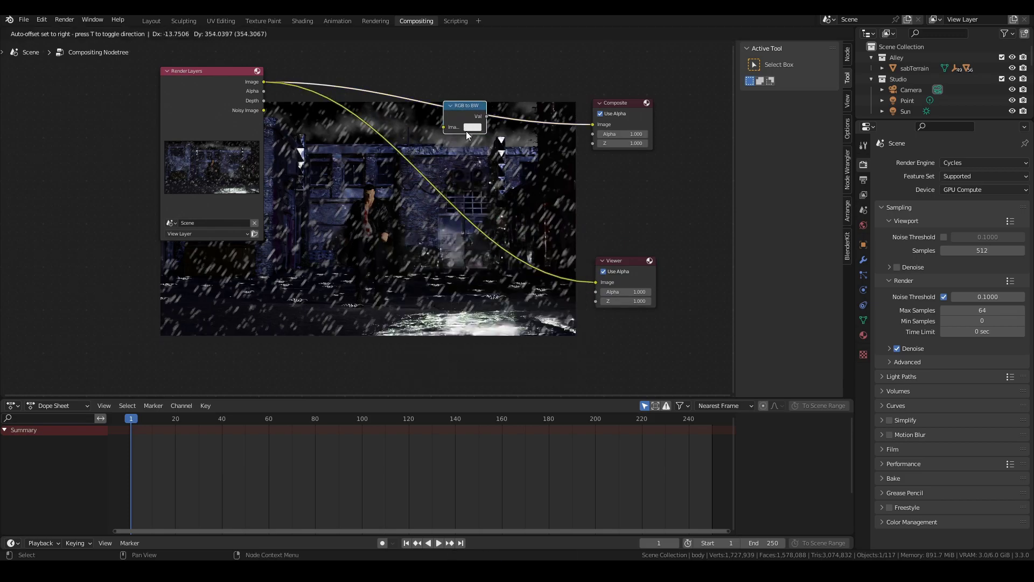
click(482, 148)
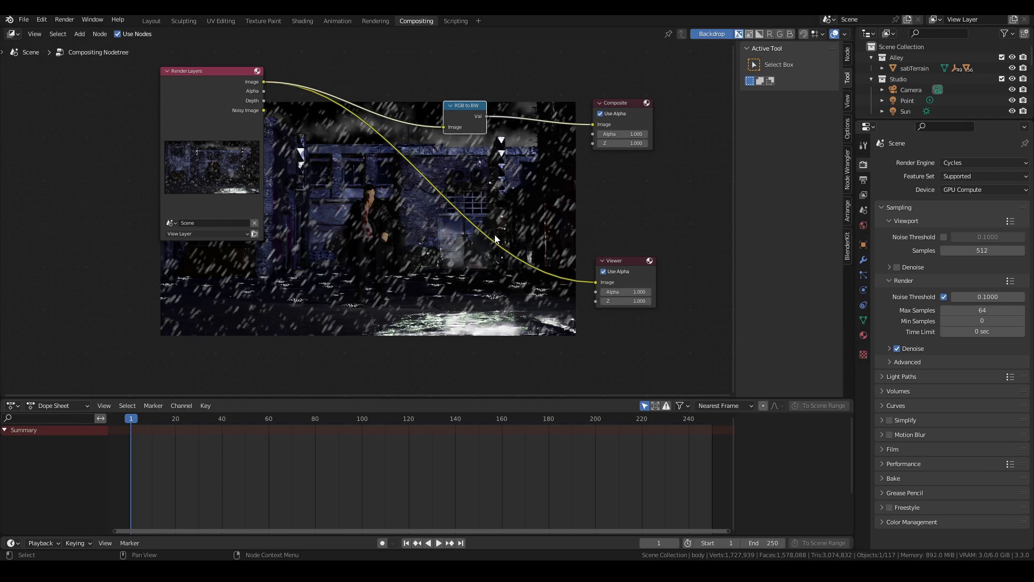
ctrl+right_drag(476, 260, 487, 117)
drag(486, 116, 594, 281)
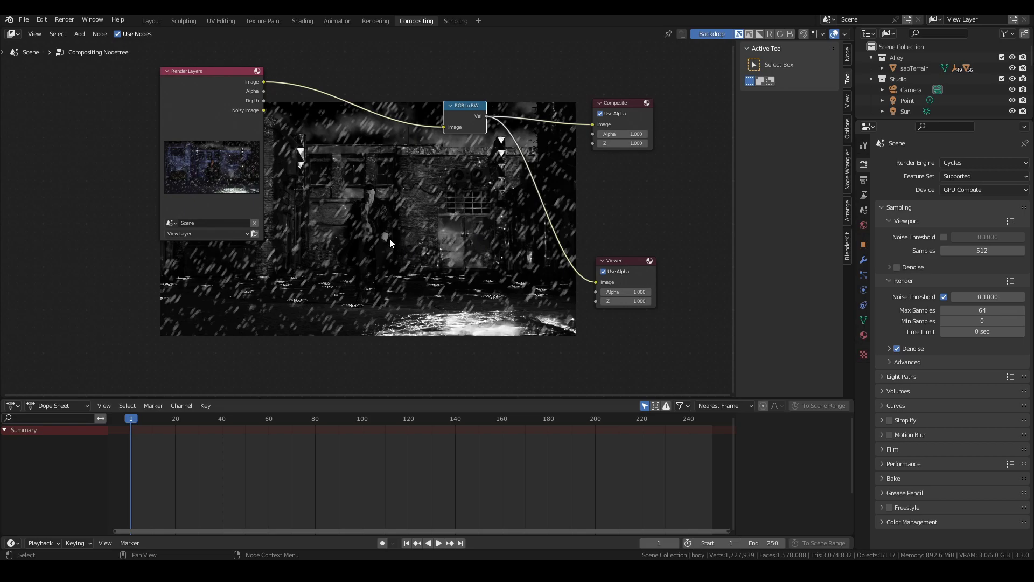
- Add an ID Mask node in the free area below the RGB to BW node
scroll(388, 220, up, 1)
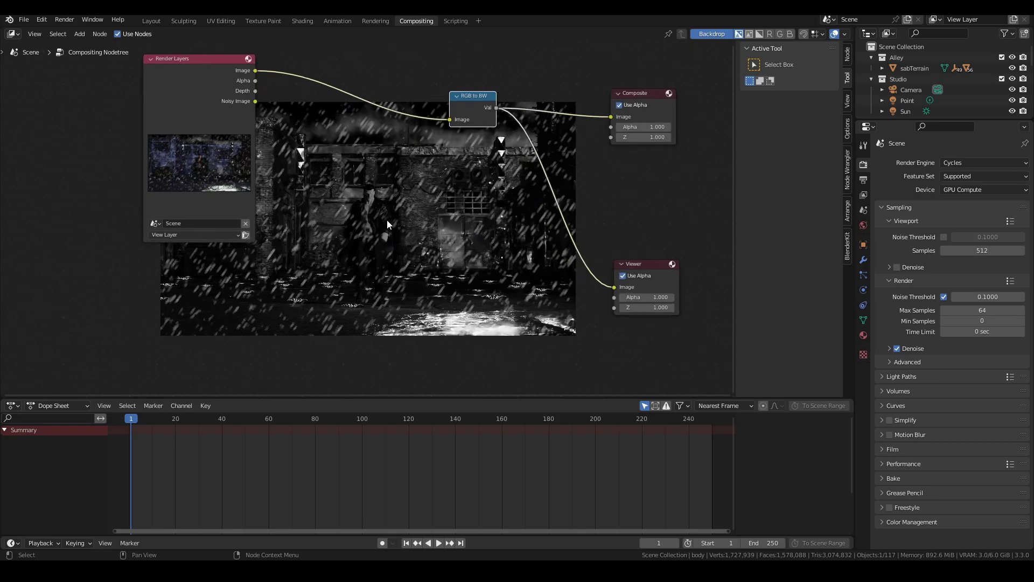
scroll(374, 216, down, 1)
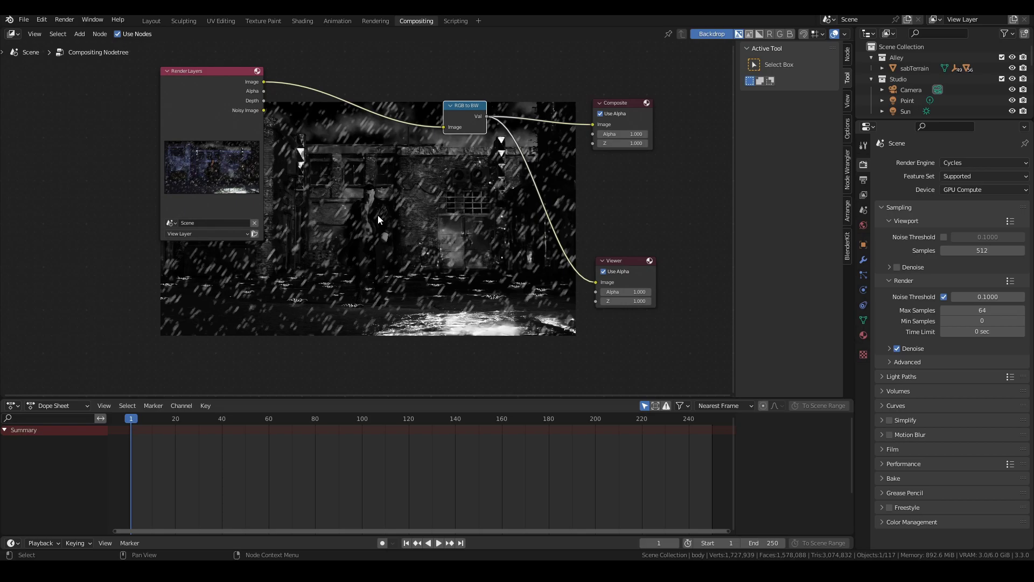
key(shift+a)
click(376, 215)
text(ID)
key(Return)
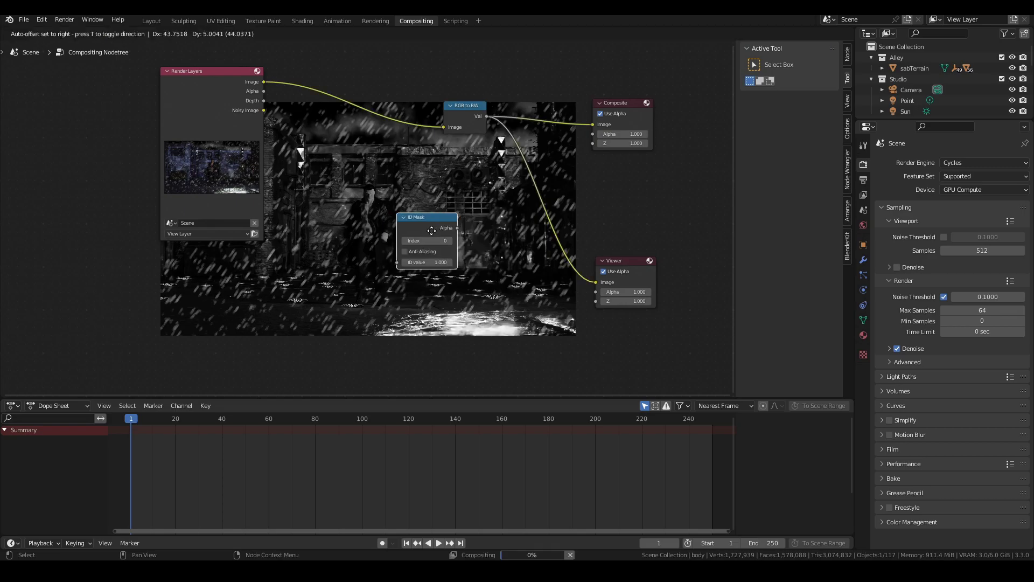
click(407, 226)
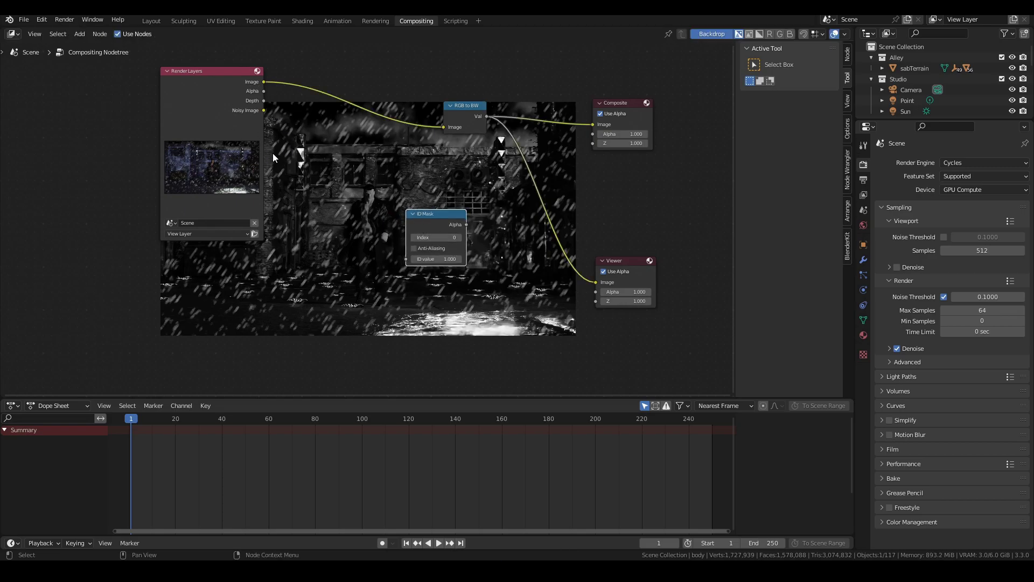
- Enable the Material Index pass for the view layer and link the IndexMA output to the ID Mask's ID value input
click(156, 20)
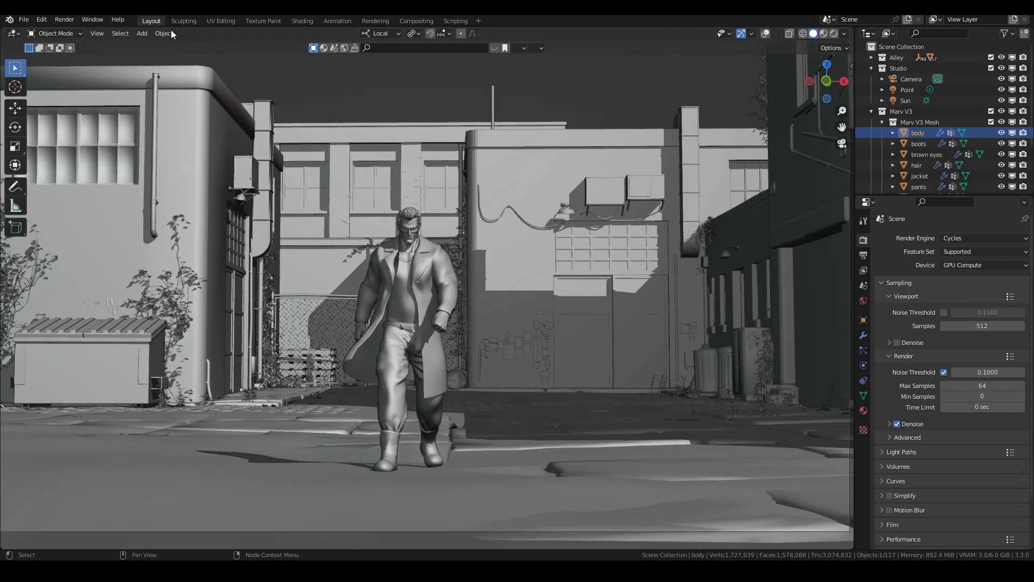
click(864, 271)
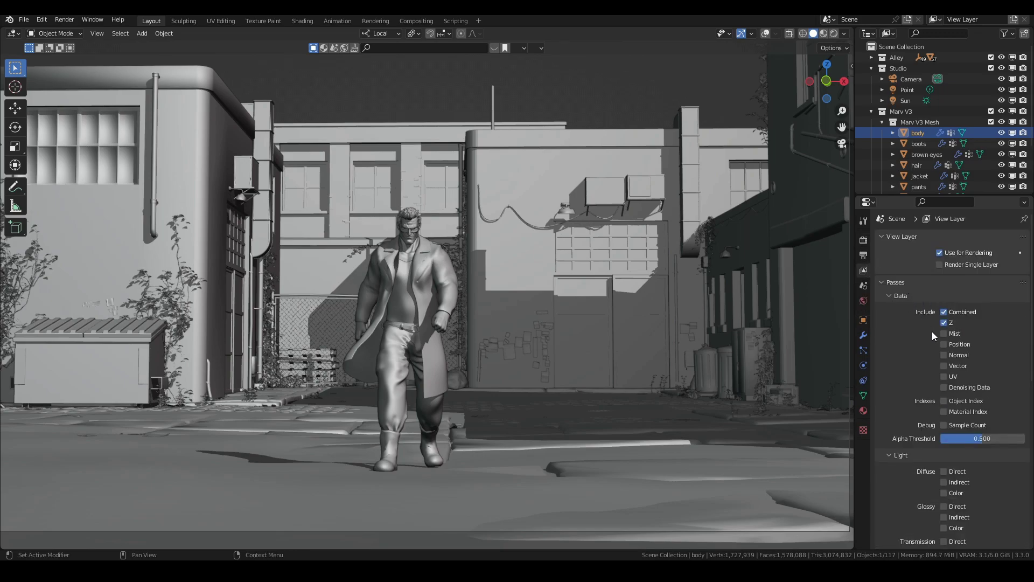
click(944, 411)
click(418, 20)
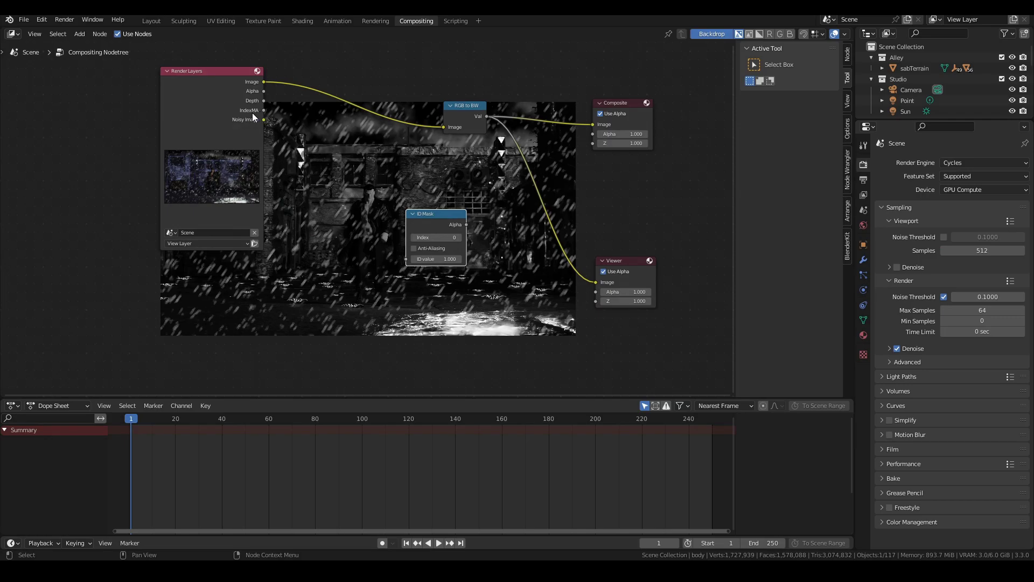
drag(263, 110, 406, 259)
drag(439, 218, 400, 230)
- Insert a Mix node between RGB to BW and the Viewer, cut the Composite link, and move Composite and Mix to make room
key(shift+a)
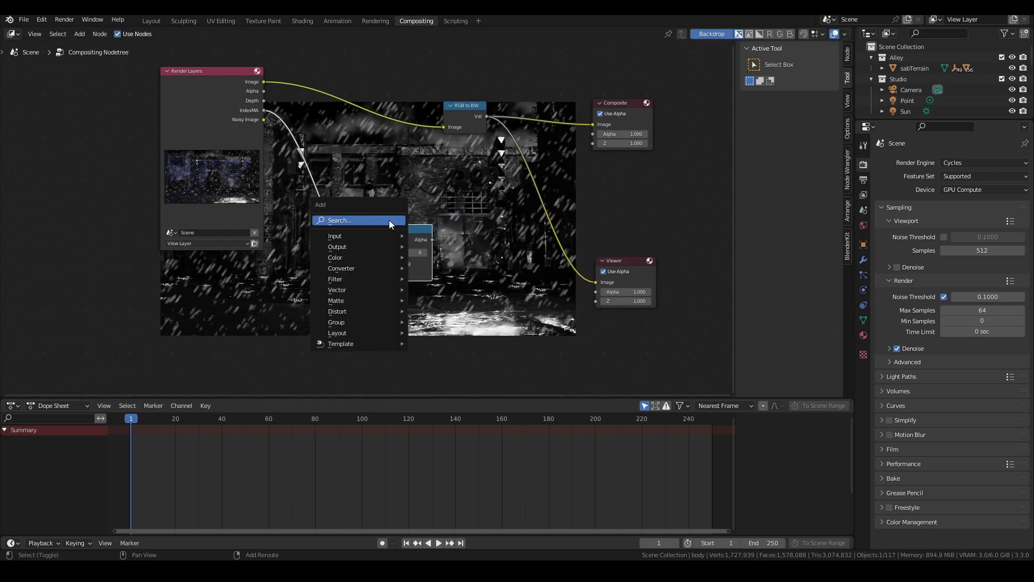
click(388, 217)
text(mix)
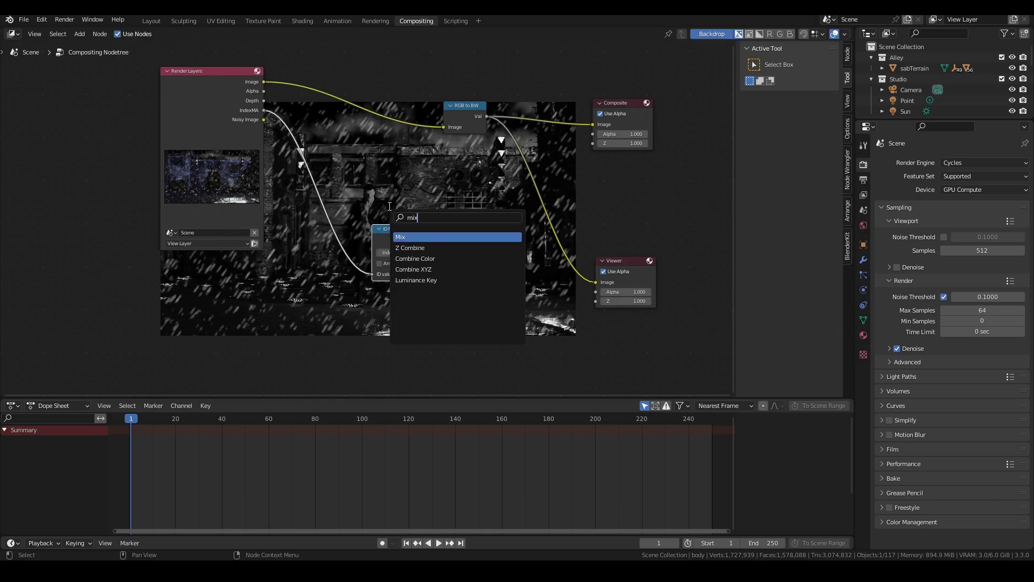
click(411, 236)
click(521, 215)
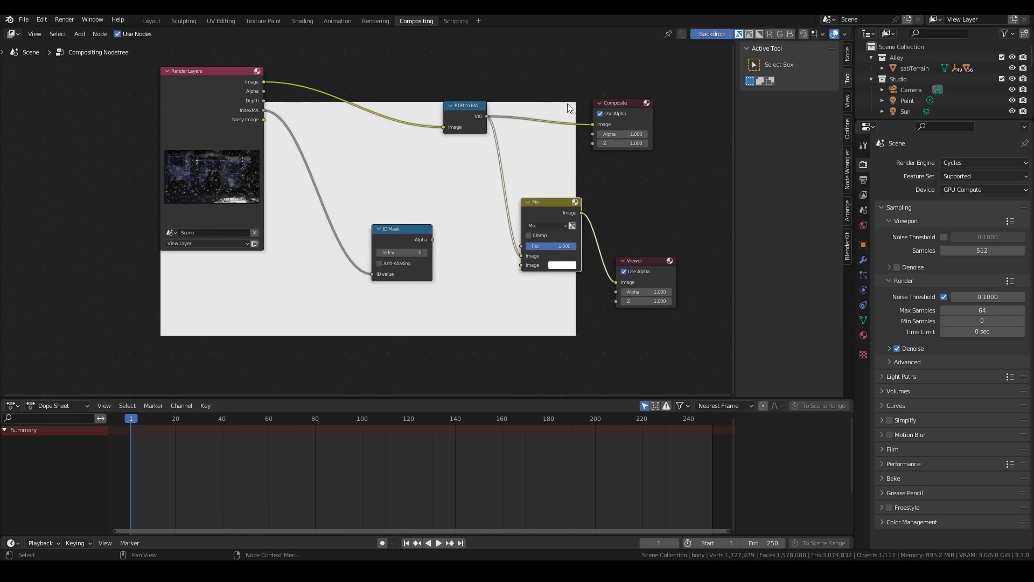
ctrl+right_drag(541, 112, 545, 130)
drag(614, 103, 663, 87)
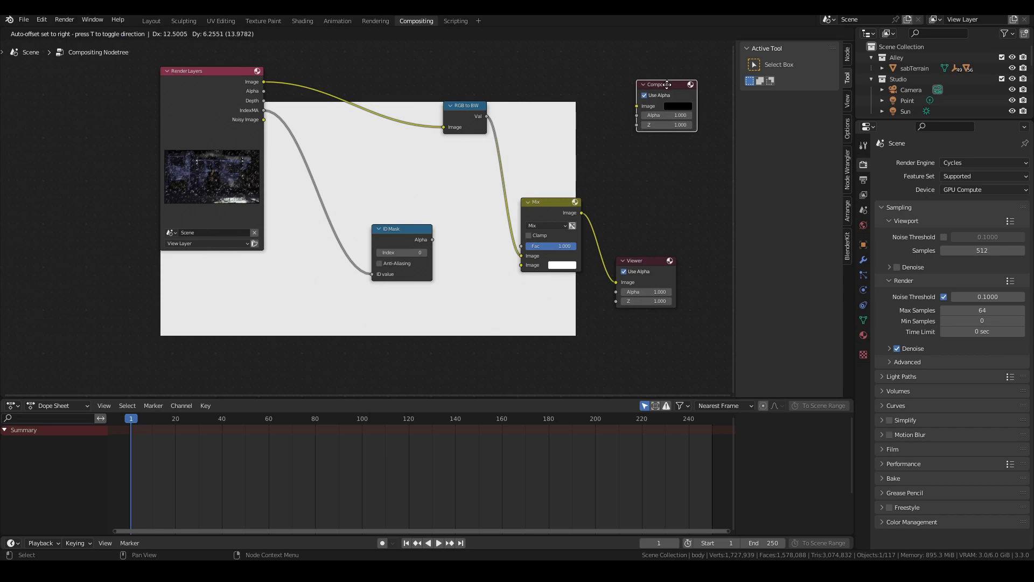
drag(560, 202, 574, 185)
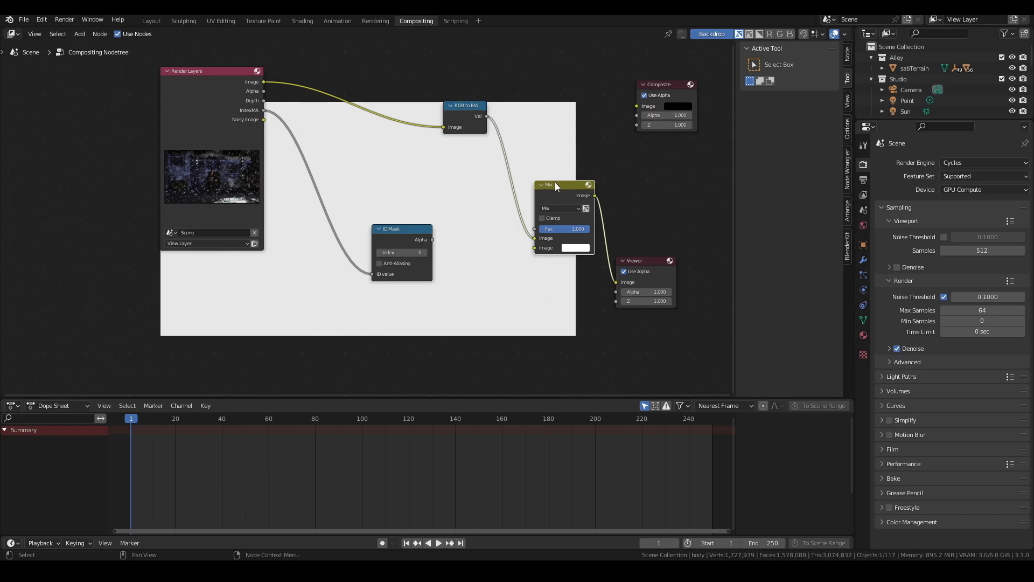
- Set the Mix node's Fac to 0.975 and link the Render Layers Image output to its second Image input
mouse_move(577, 230)
mouse_down()
mouse_move(545, 228)
mouse_move(575, 228)
mouse_up()
click(226, 70)
drag(263, 82, 534, 247)
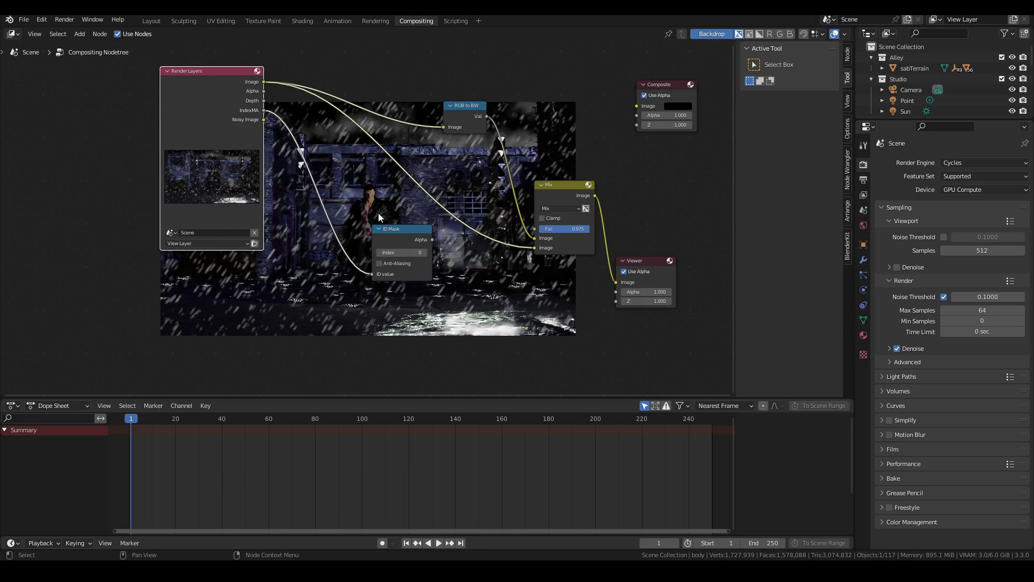
scroll(371, 215, up, 1)
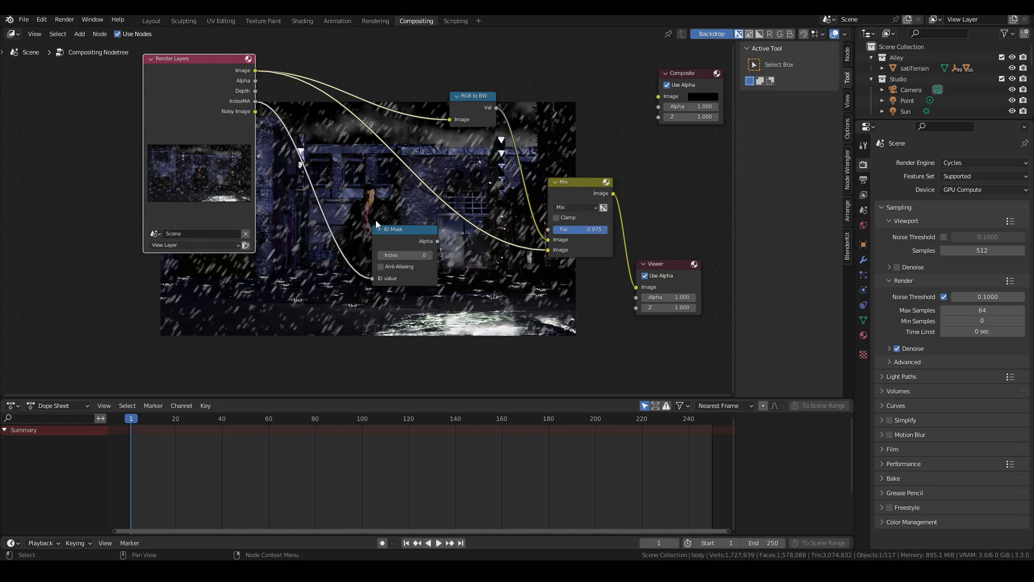
- Try an index of 5 on the ID Mask node, and return it to 0
click(411, 255)
text(5)
key(Return)
click(412, 255)
text(0)
key(Return)
- Bring up the Pass Index setting in the sabTerrain object's material settings
click(911, 71)
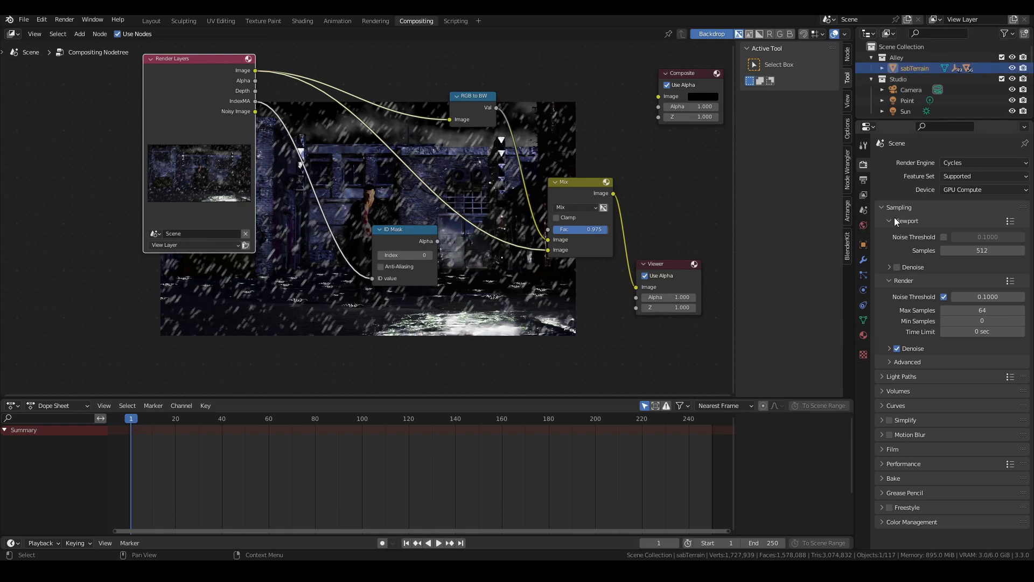
click(863, 335)
scroll(895, 500, down, 10)
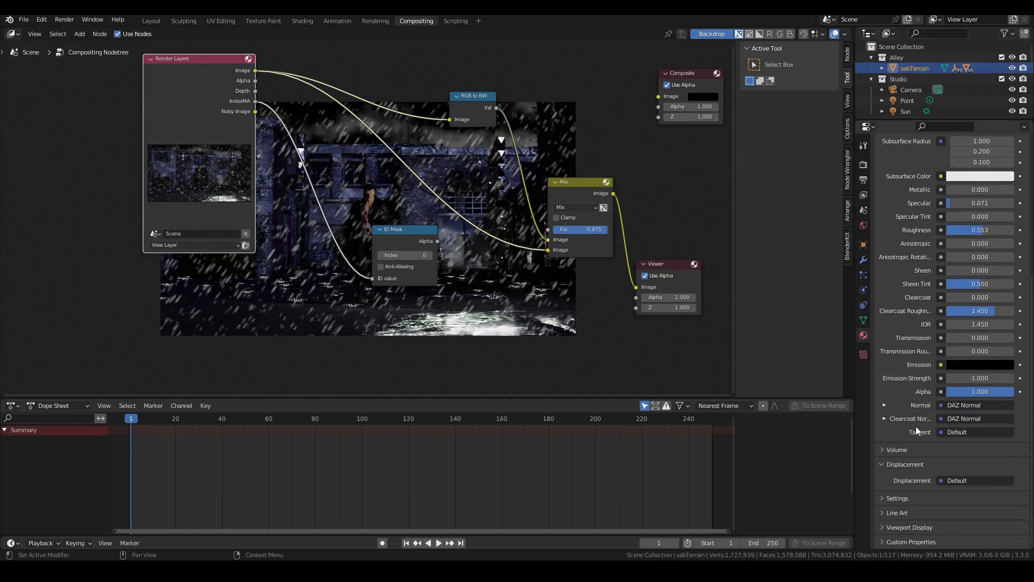
click(896, 498)
scroll(896, 490, down, 5)
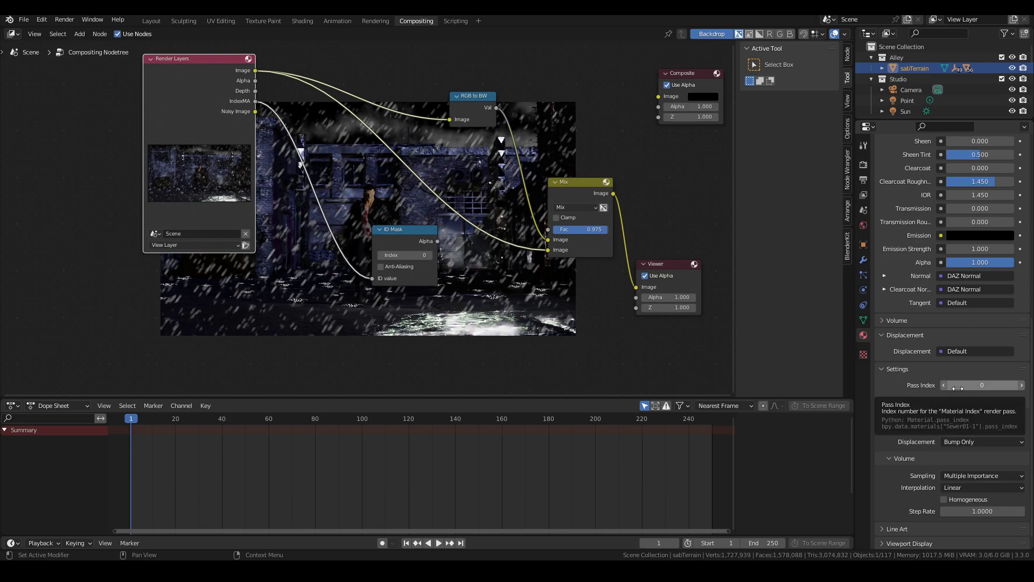
- Set the ID Mask index to 1 and link its Alpha output to the Mix node's Fac input
click(417, 254)
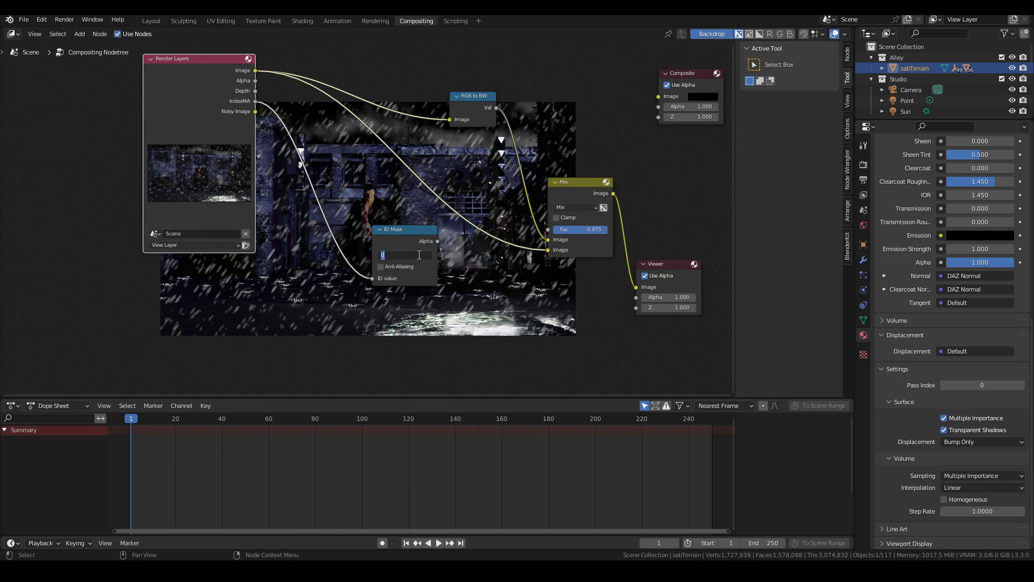
text(1)
key(Return)
drag(438, 241, 548, 229)
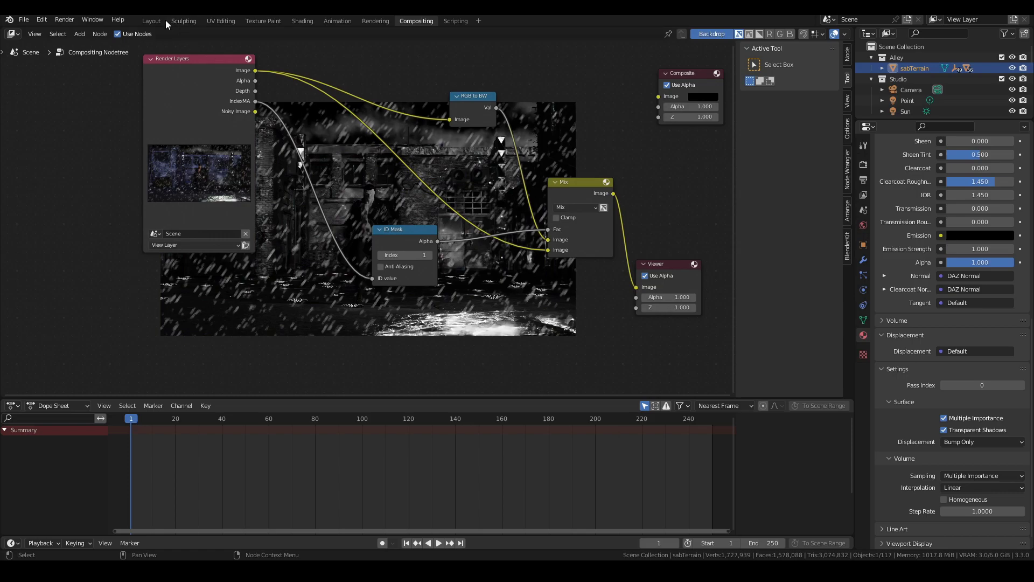
- Select the body mesh in the Marv V3 collection and set its hair material's Pass Index to 1
drag(918, 120, 919, 220)
click(917, 143)
scroll(909, 334, up, 3)
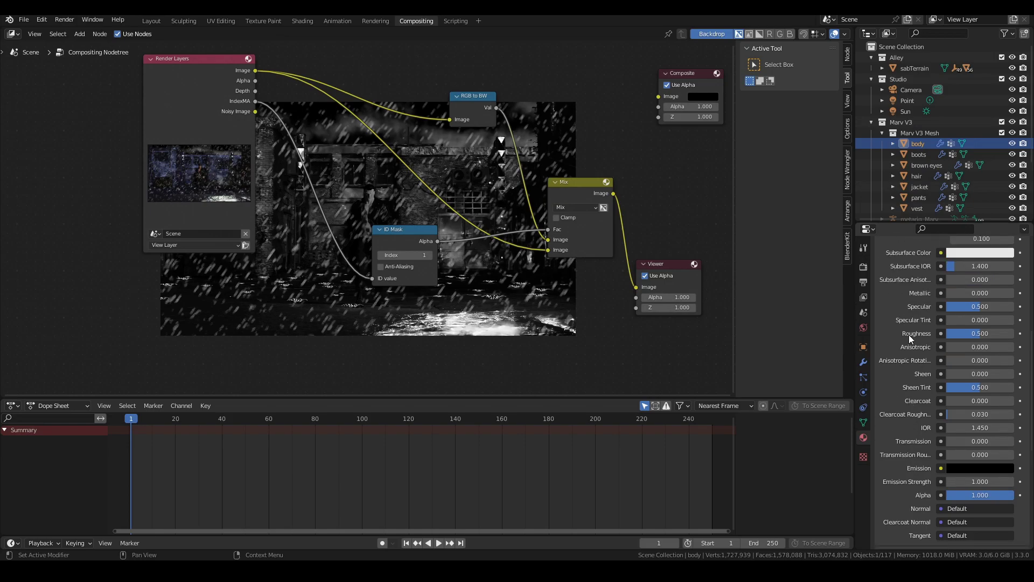
scroll(909, 334, up, 12)
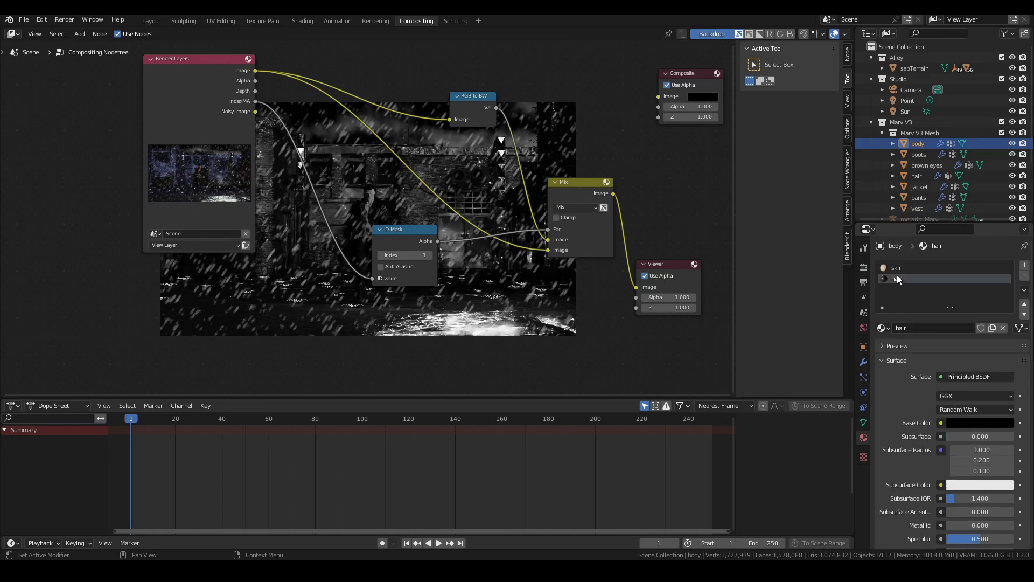
scroll(902, 331, down, 15)
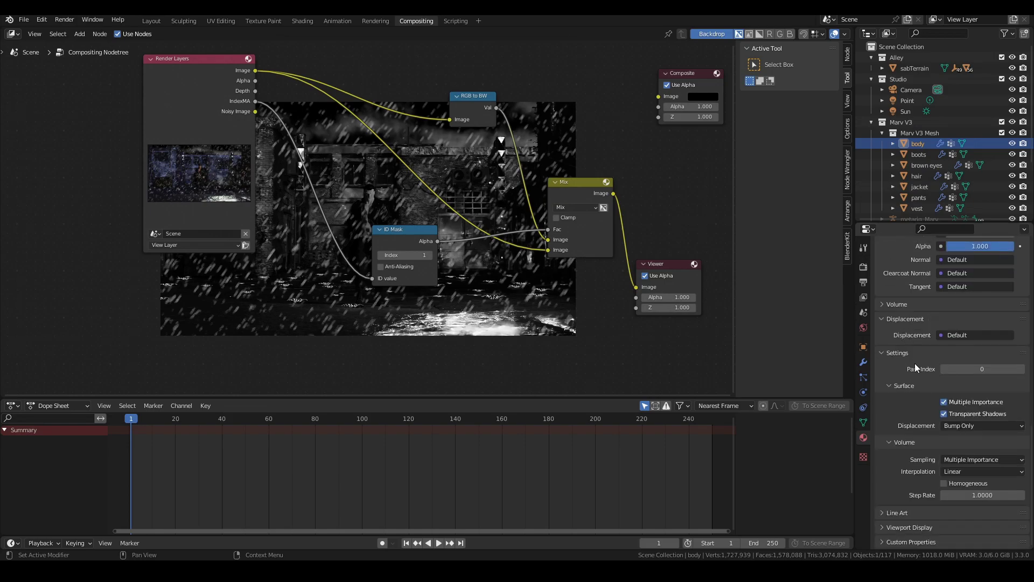
click(886, 352)
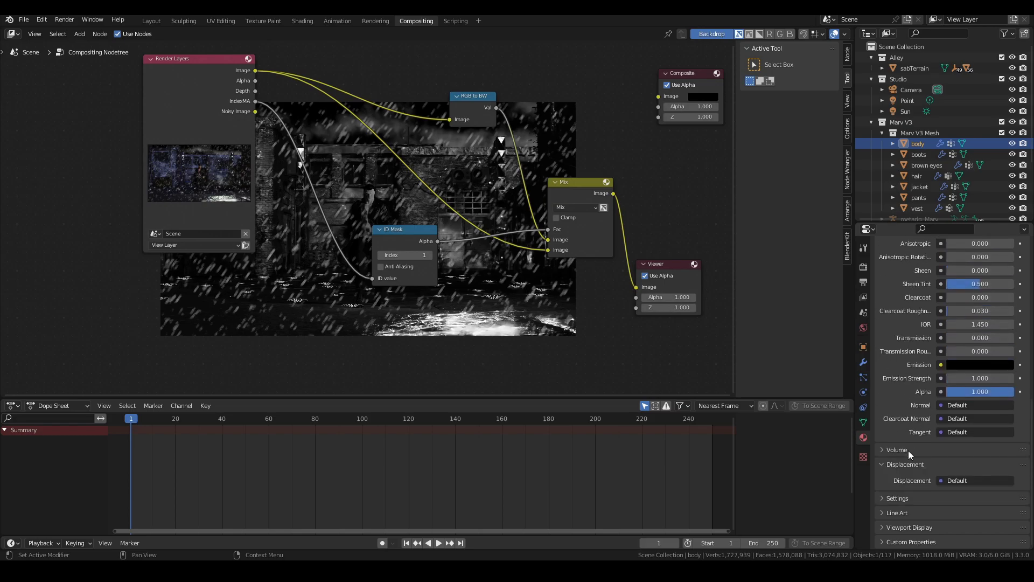
click(892, 502)
scroll(899, 470, down, 5)
click(969, 406)
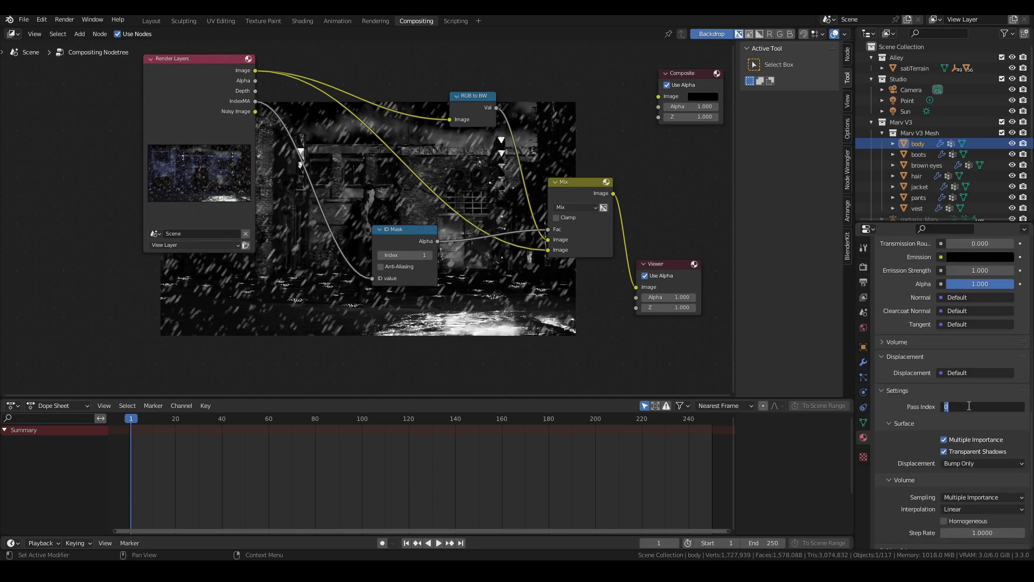
key(Escape)
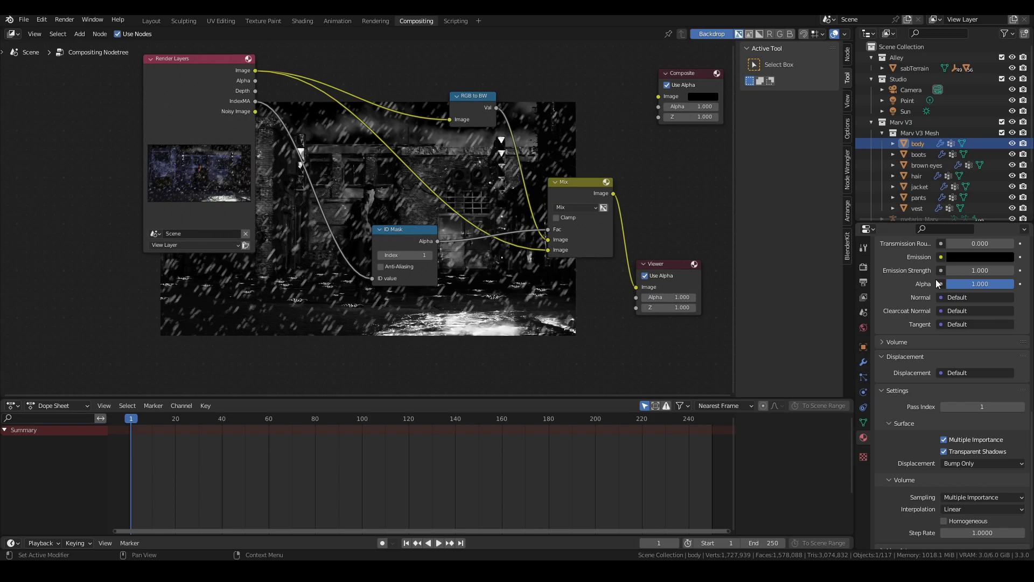
- Set the Pass Index to 1 for the body's skin material and for the vest's material
scroll(926, 291, up, 12)
scroll(918, 299, up, 8)
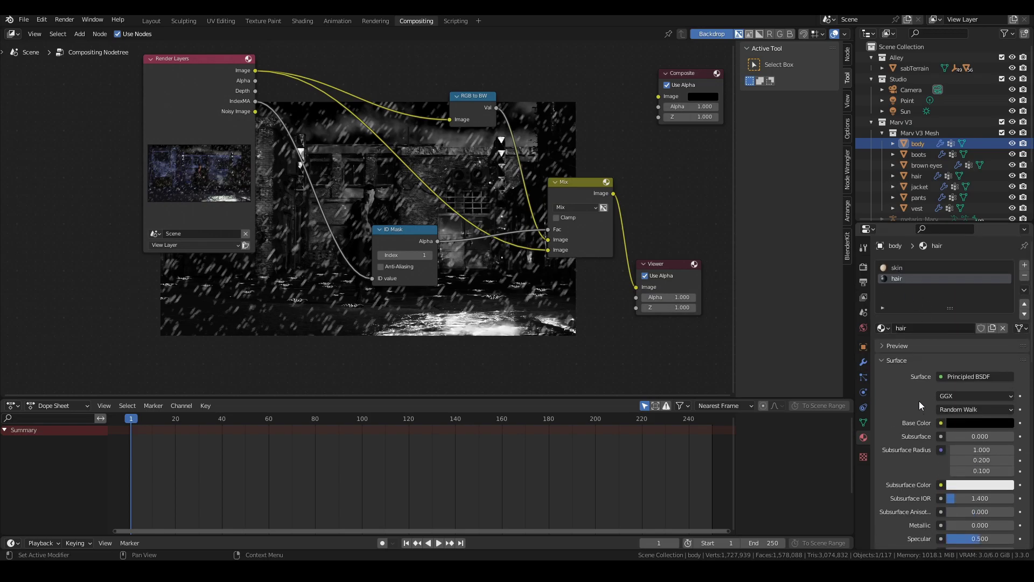
scroll(917, 408, down, 18)
scroll(916, 410, down, 3)
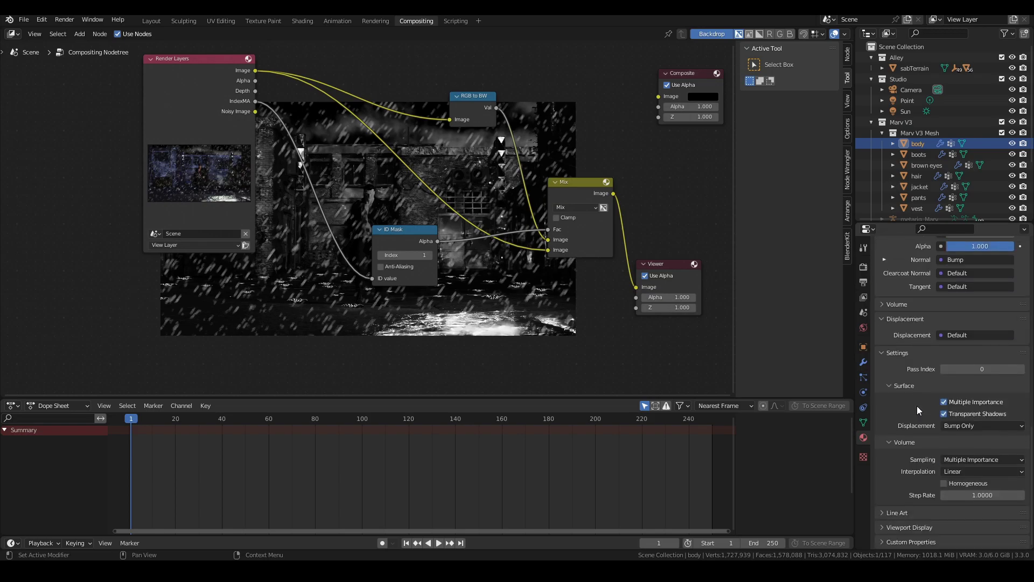
click(917, 208)
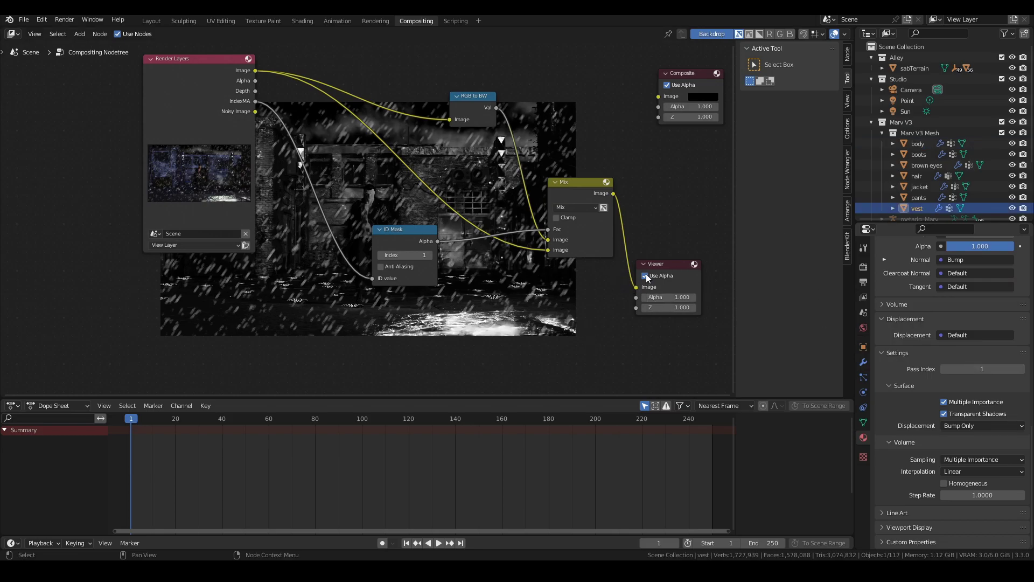
- Cut and reconnect the link from Mix to the Viewer, and link the Mix output to Composite as well
ctrl+right_drag(629, 237, 621, 216)
drag(613, 193, 635, 287)
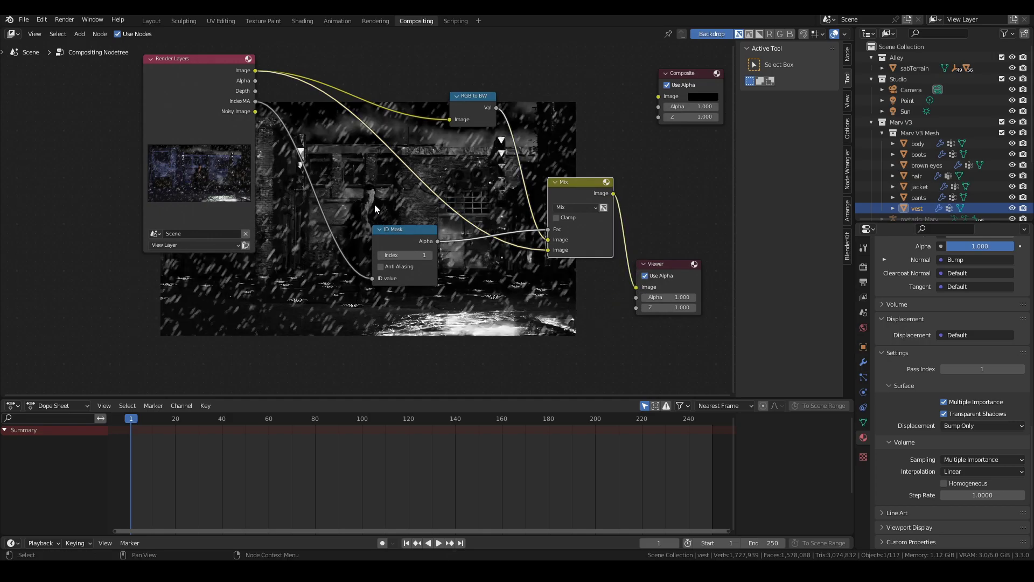
drag(613, 192, 658, 97)
- Render the image, inspect the composited result up close, and return to the node tree
click(61, 22)
click(70, 30)
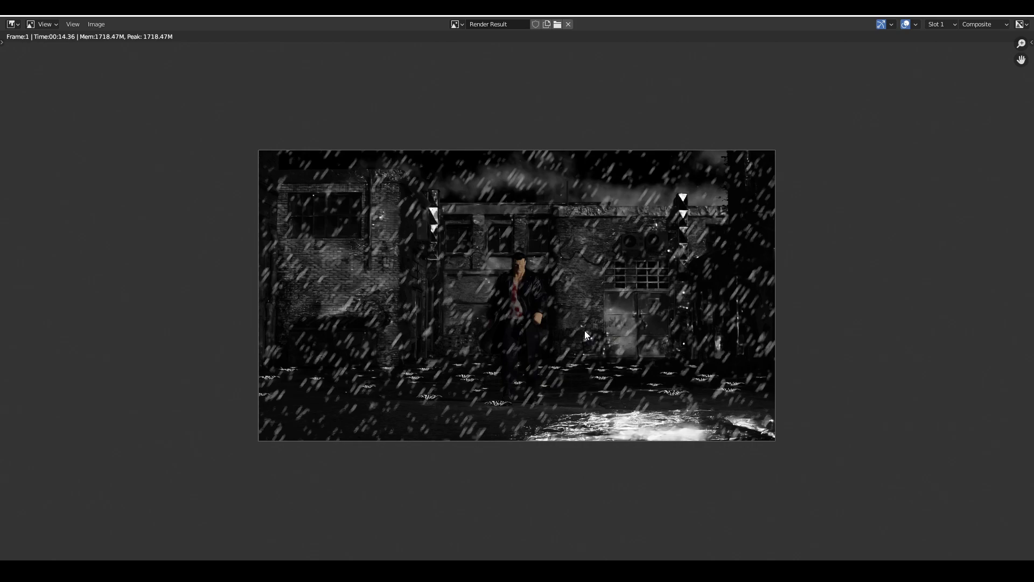
scroll(574, 325, up, 2)
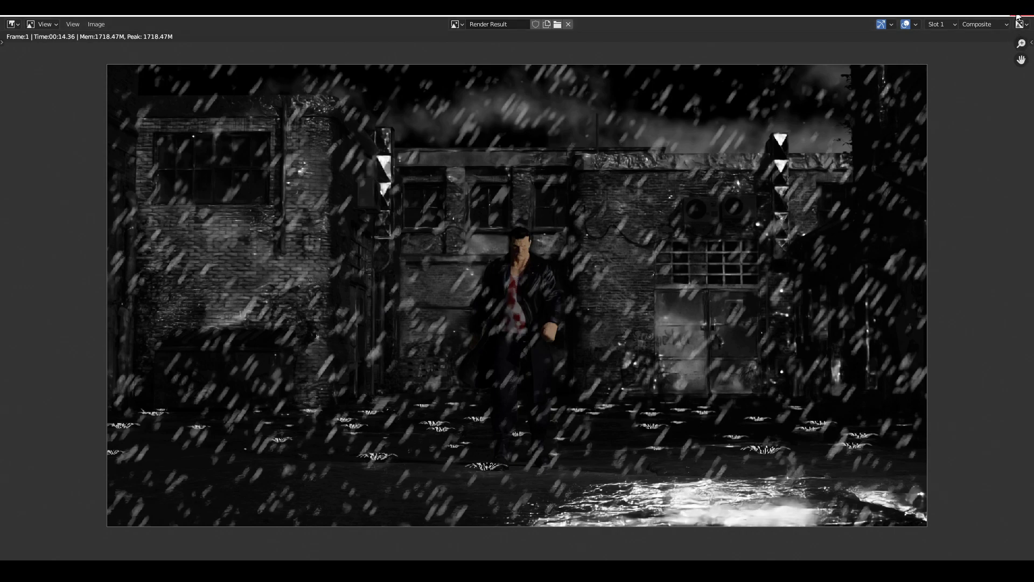
key(Escape)
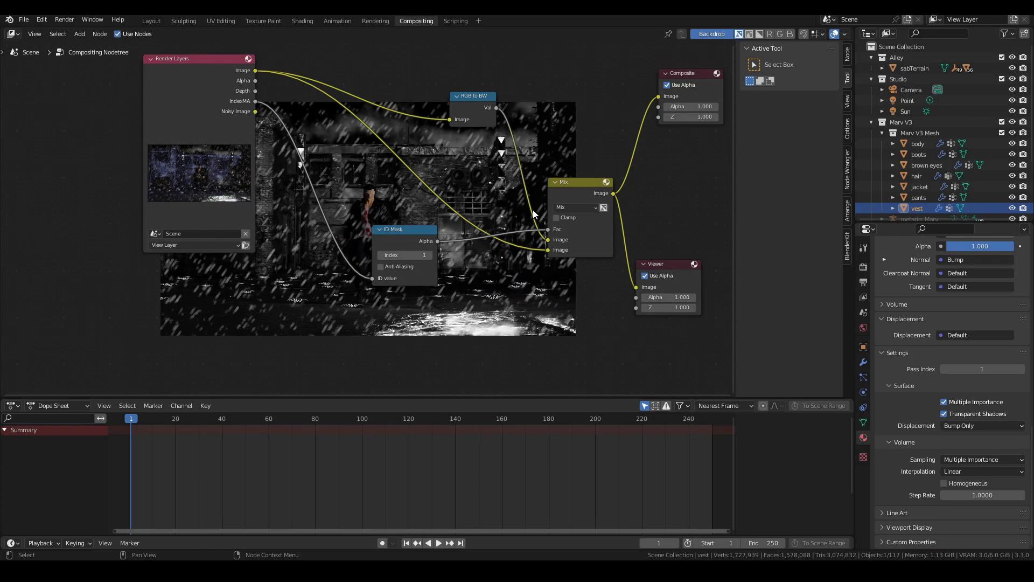
- Delete the Viewer node, and move ID Mask lower and Mix higher to tidy the node layout
click(666, 266)
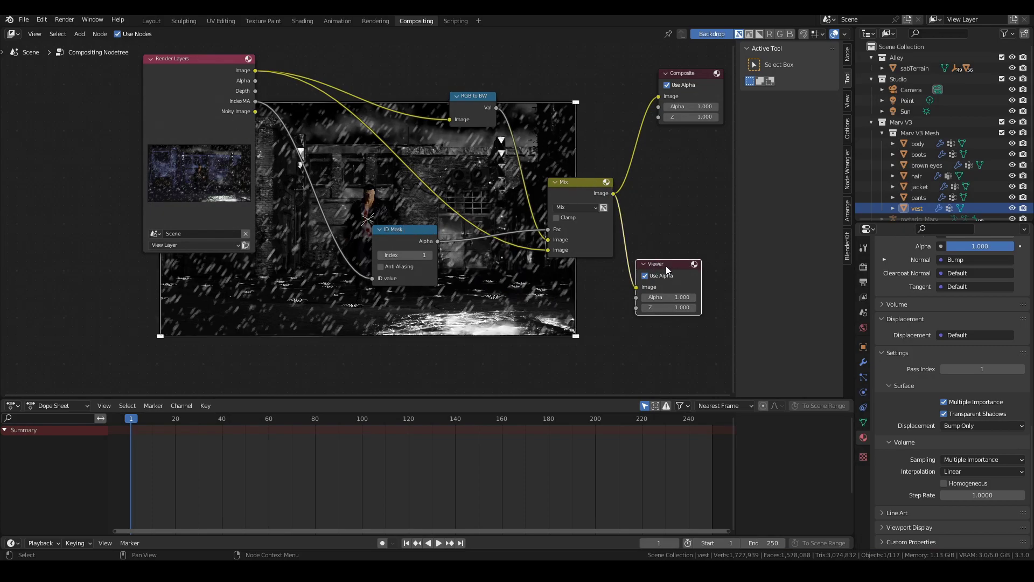
key(Delete)
drag(418, 233, 420, 268)
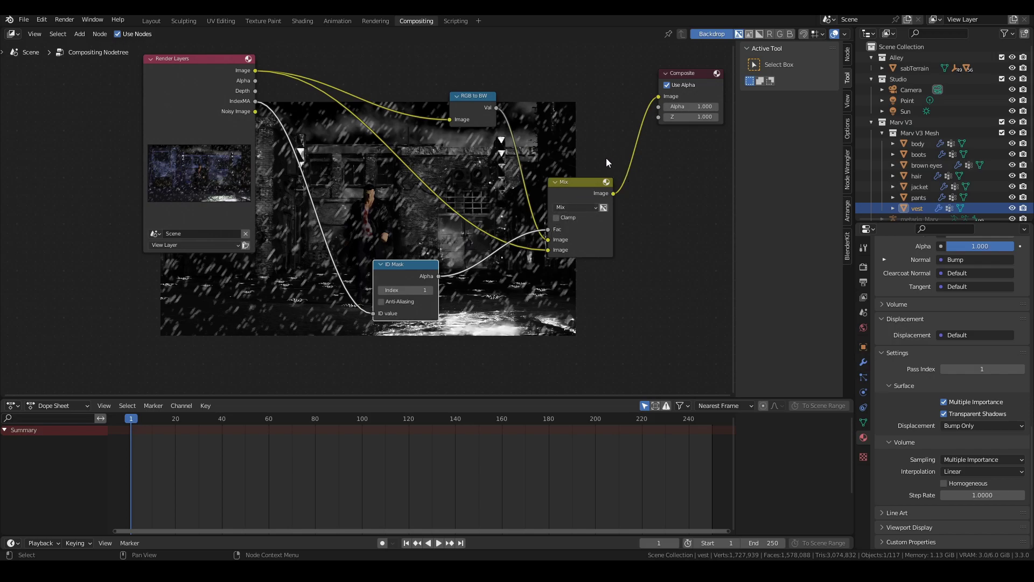
drag(593, 181, 597, 137)
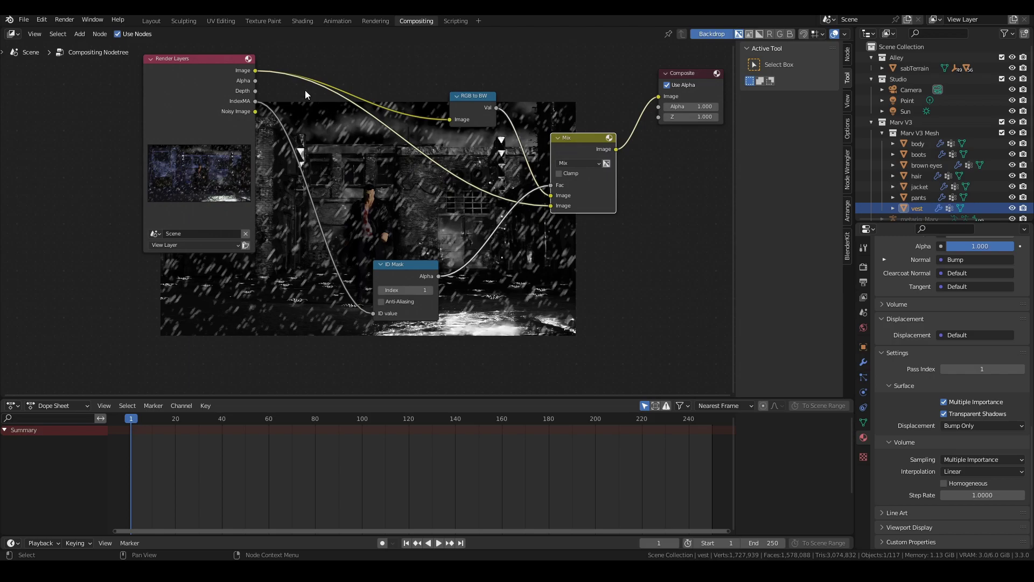
drag(255, 80, 309, 98)
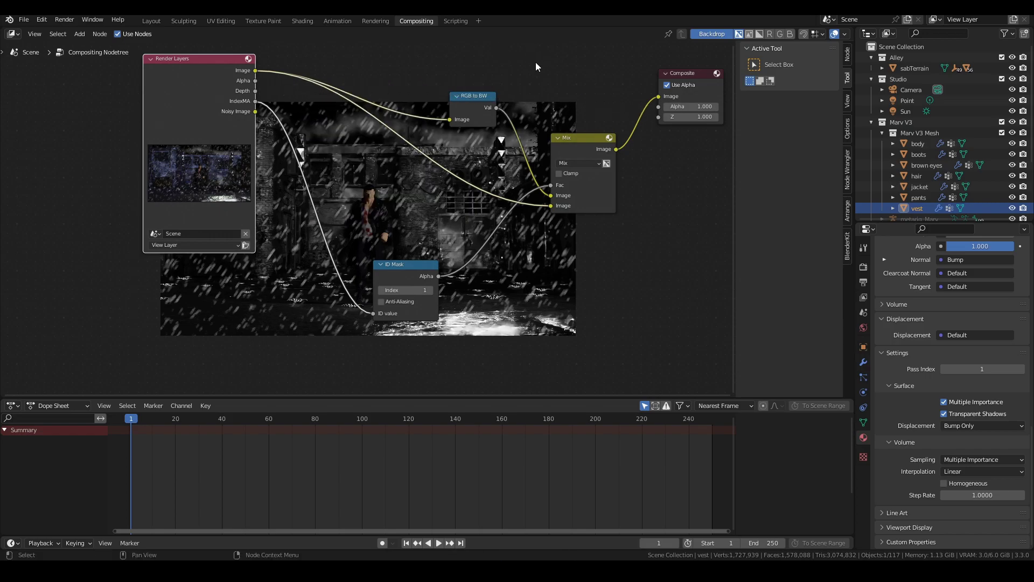